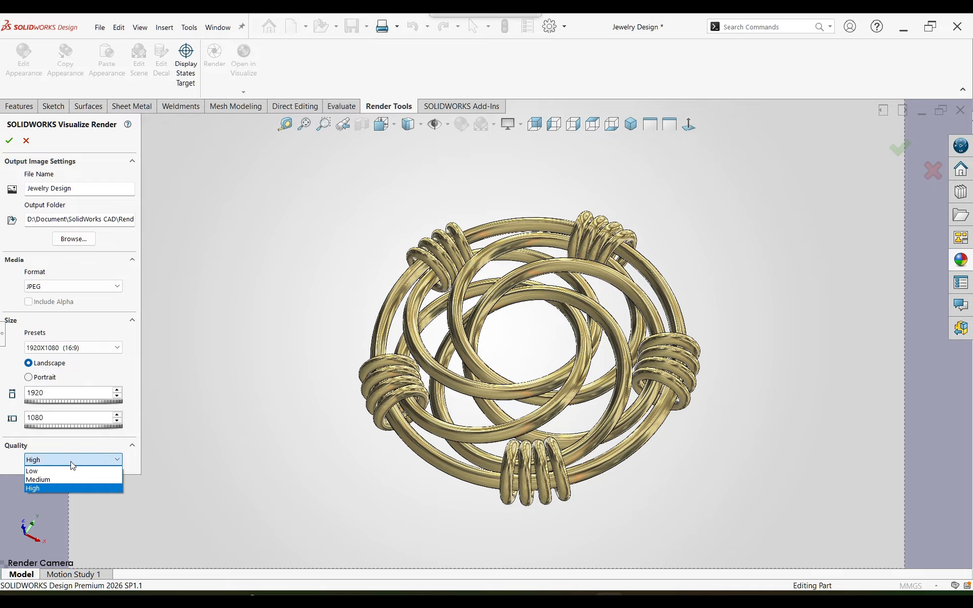
Render the jewelry model at High quality as a 1920x1080 JPEG
left_click(73, 464)
left_click(10, 141)
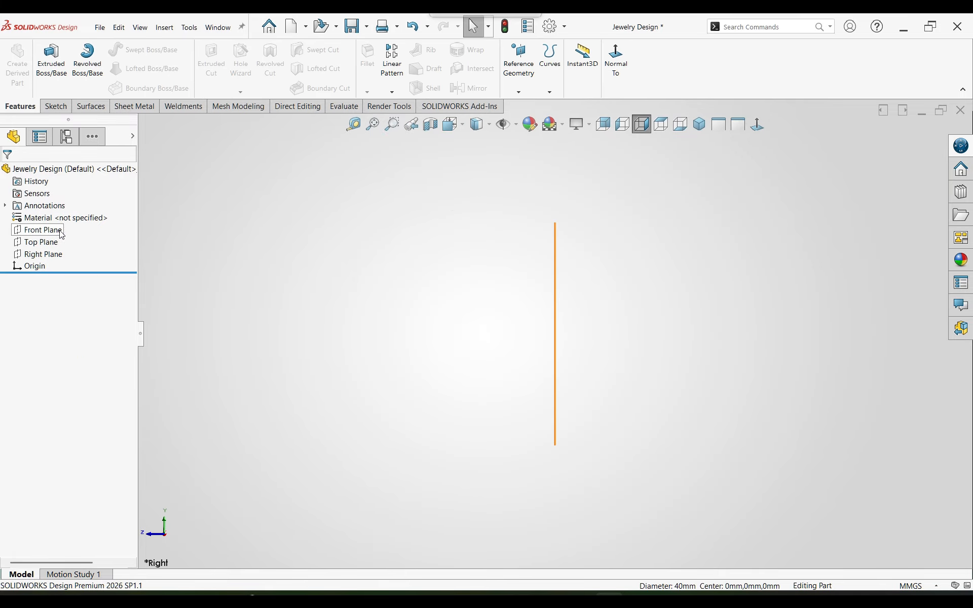
Sketch a 40 mm diameter circle centred on the origin on the Front Plane
left_click(38, 230)
left_click(69, 213)
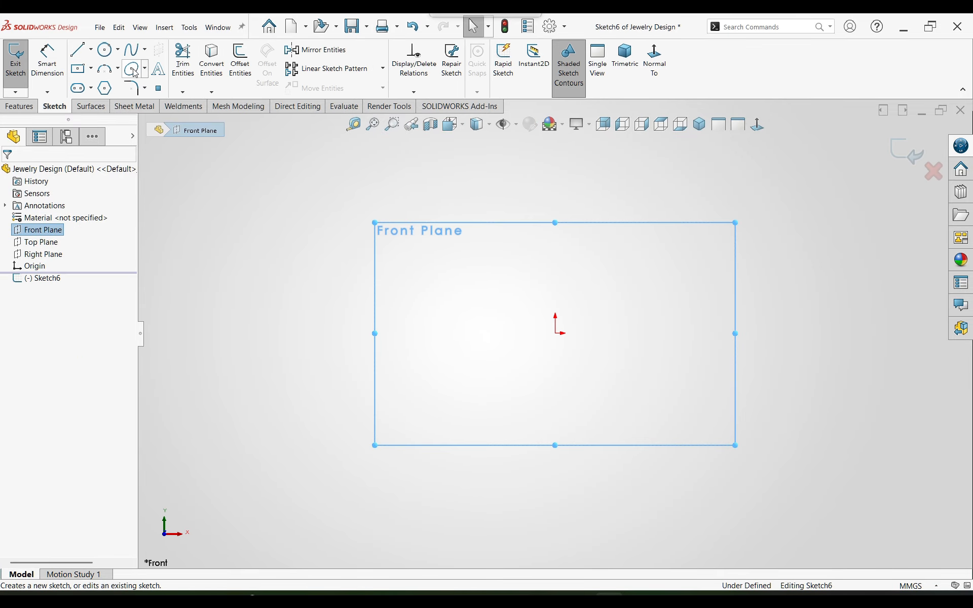
left_click(135, 72)
left_click(515, 343)
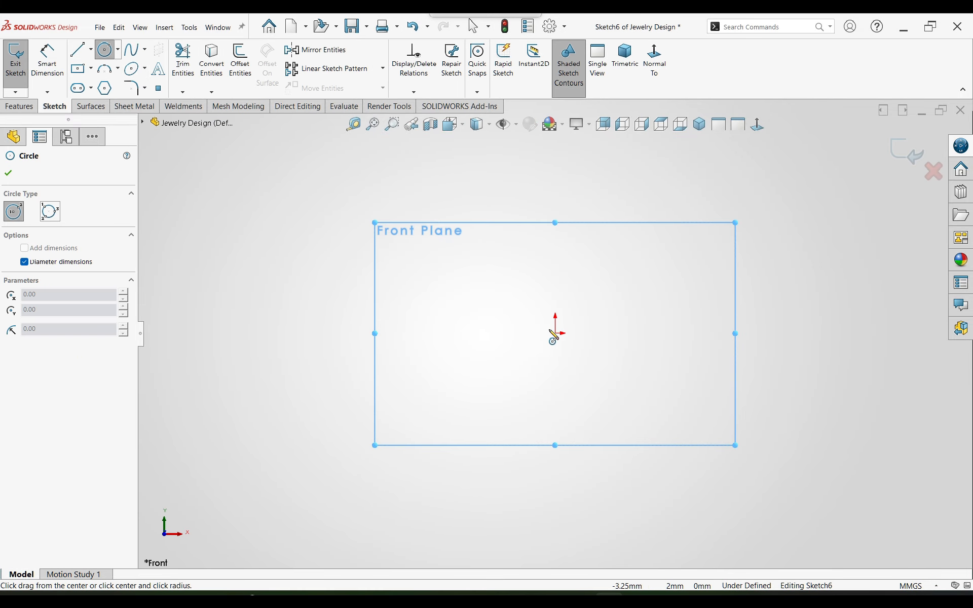
left_click(556, 333)
type("40")
key("Return")
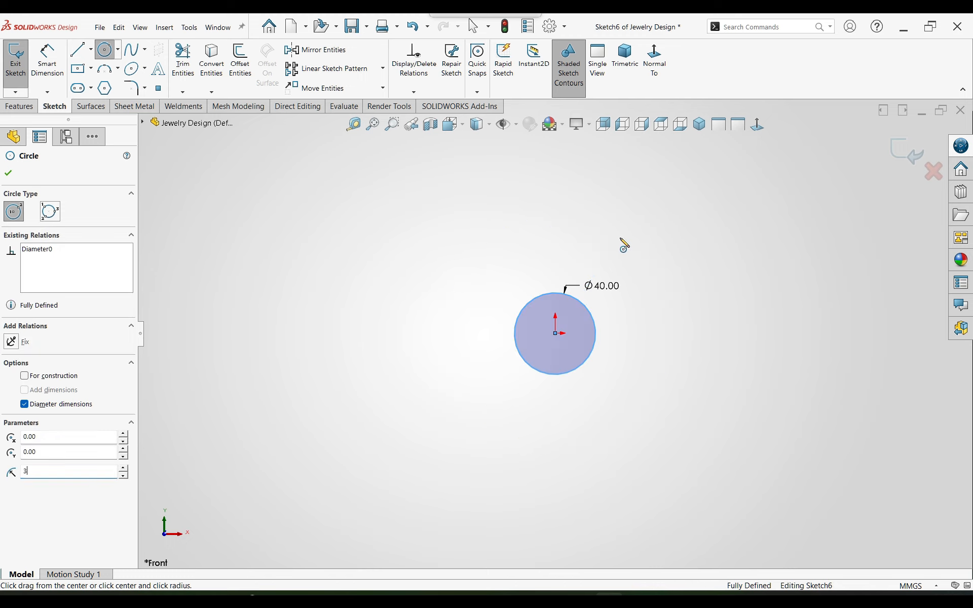
key("Escape")
Sweep a 2 mm circular profile along the 40 mm circle to make the outer ring
left_click(19, 106)
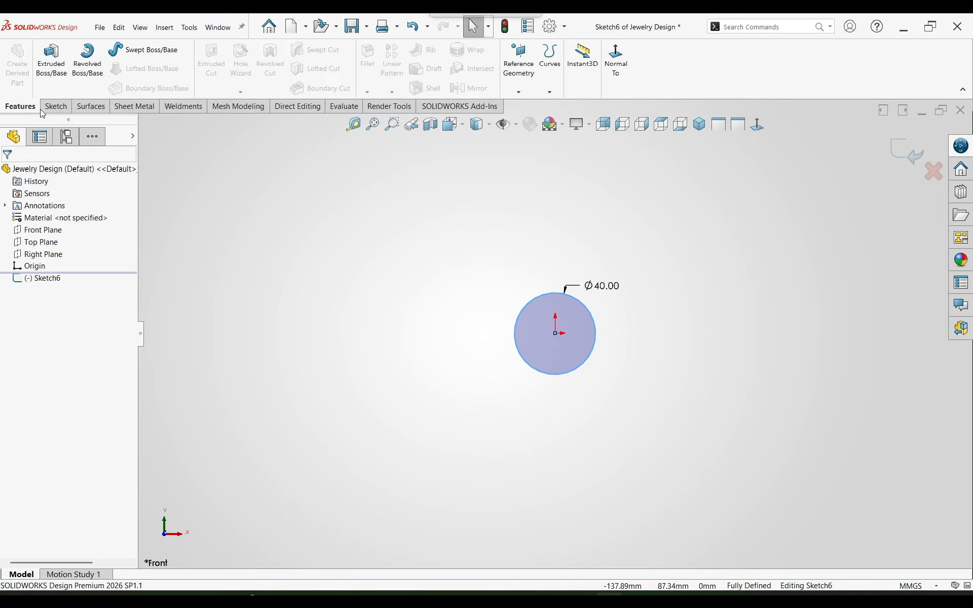
left_click(161, 55)
left_click(50, 221)
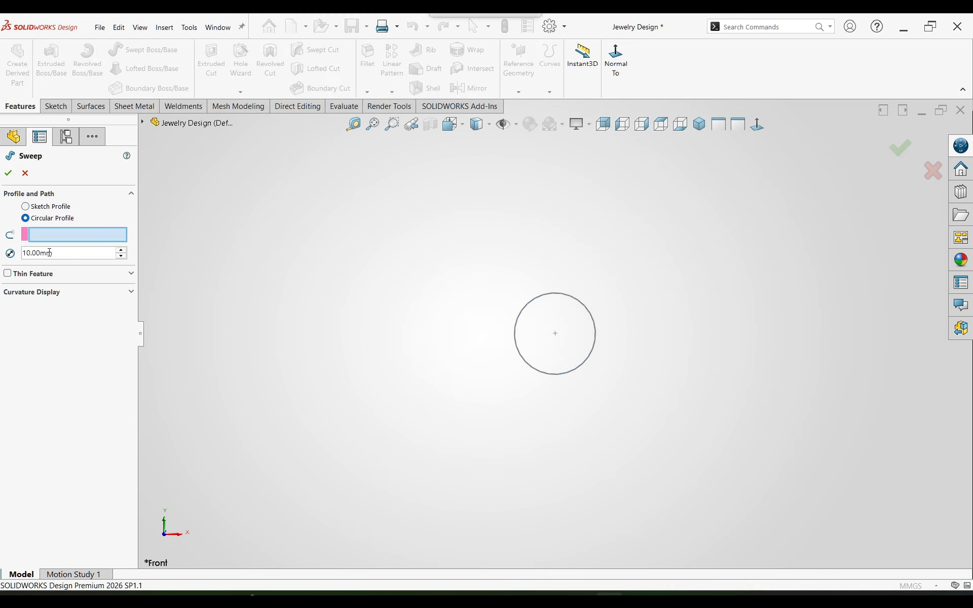
left_click_drag(60, 252, 2, 236)
type("2")
key("Return")
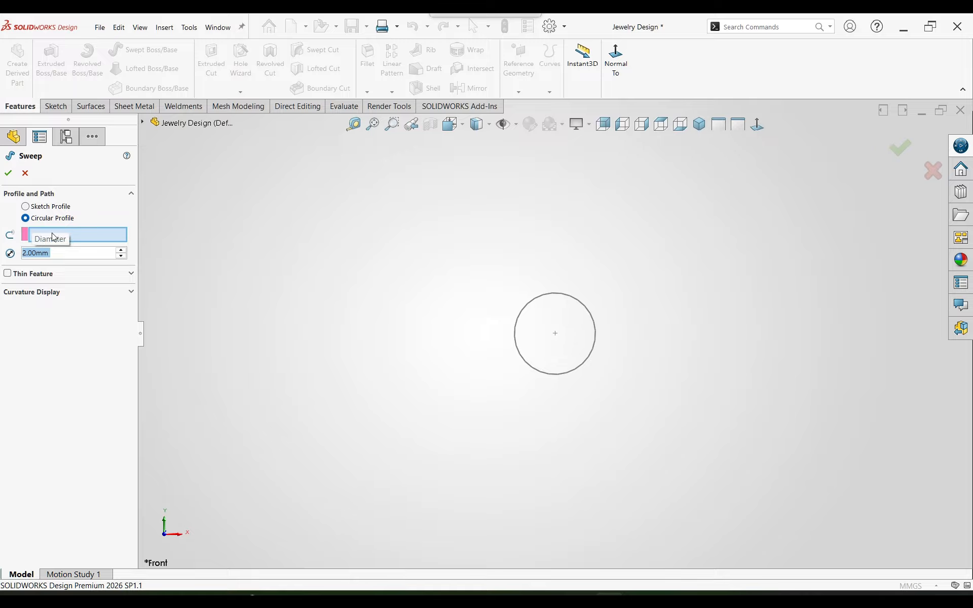
left_click(583, 373)
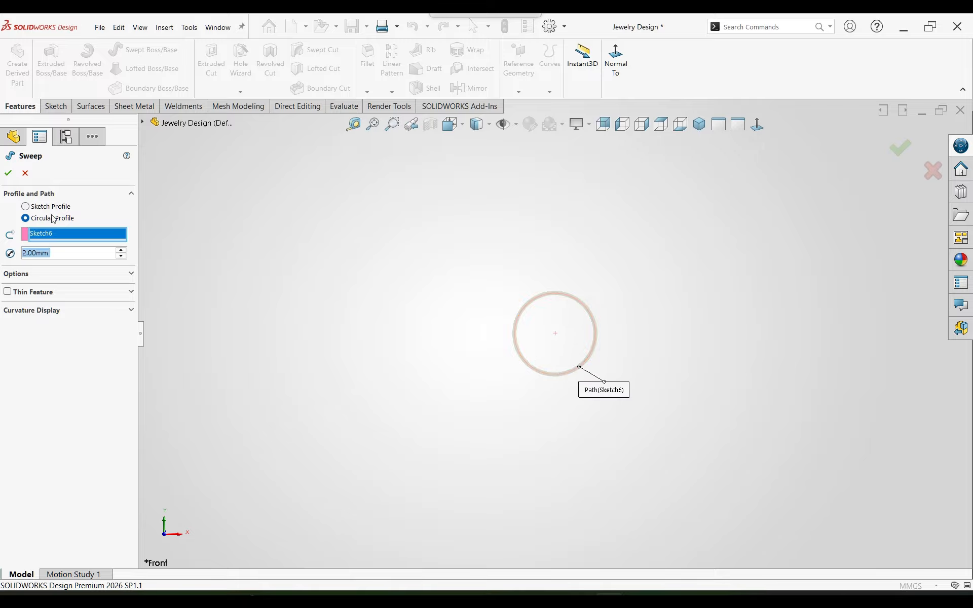
key("Return")
Sketch a 25 mm diameter circle centred on the origin on the Front Plane, inside the outer ring
scroll(594, 345, "down", 3)
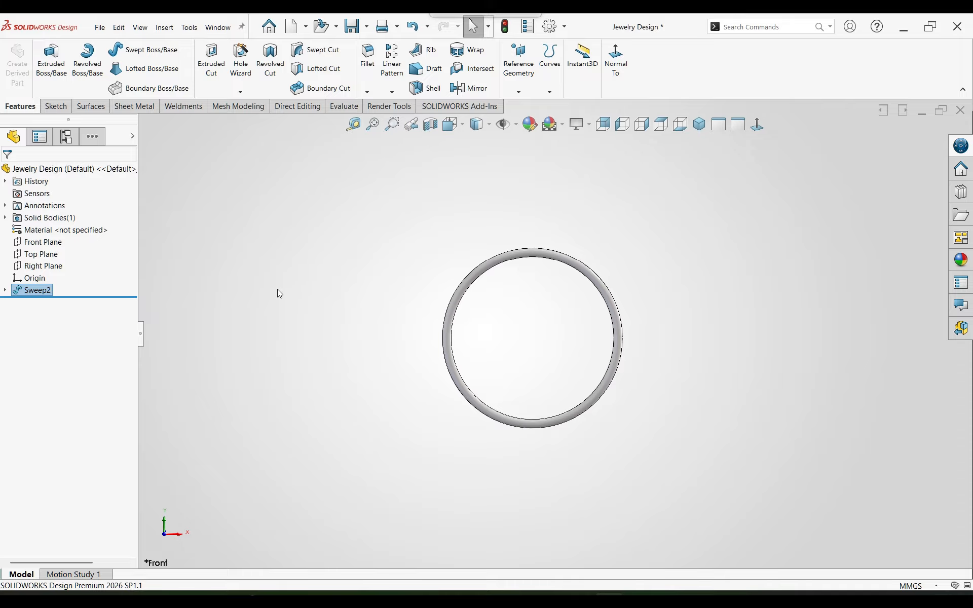
left_click(40, 241)
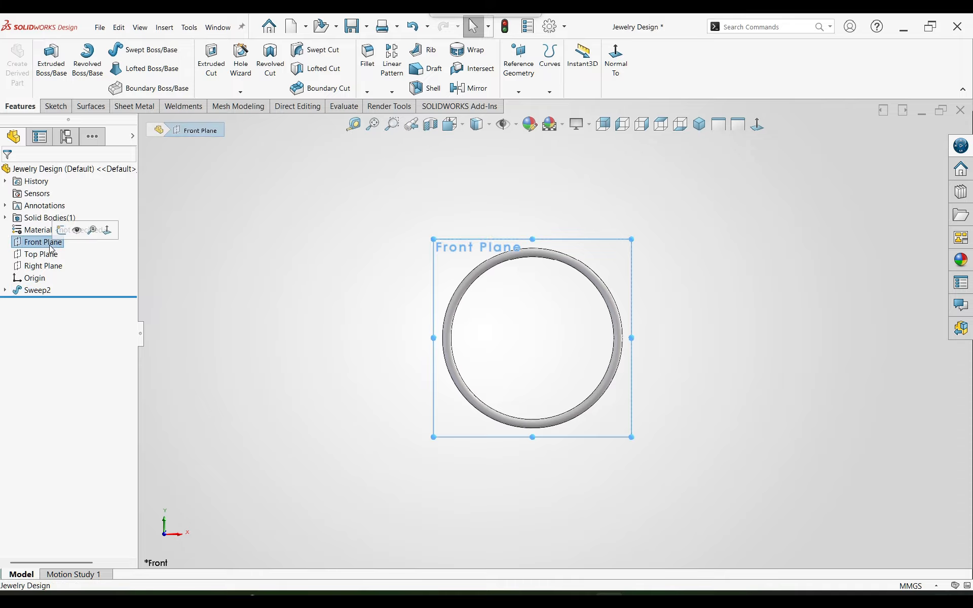
left_click(60, 230)
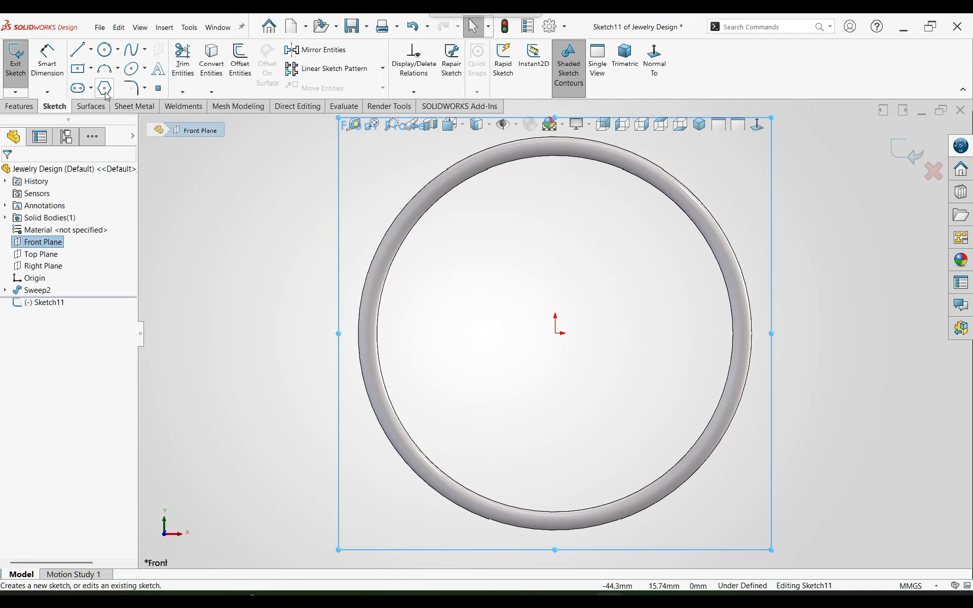
left_click(104, 49)
left_click(556, 333)
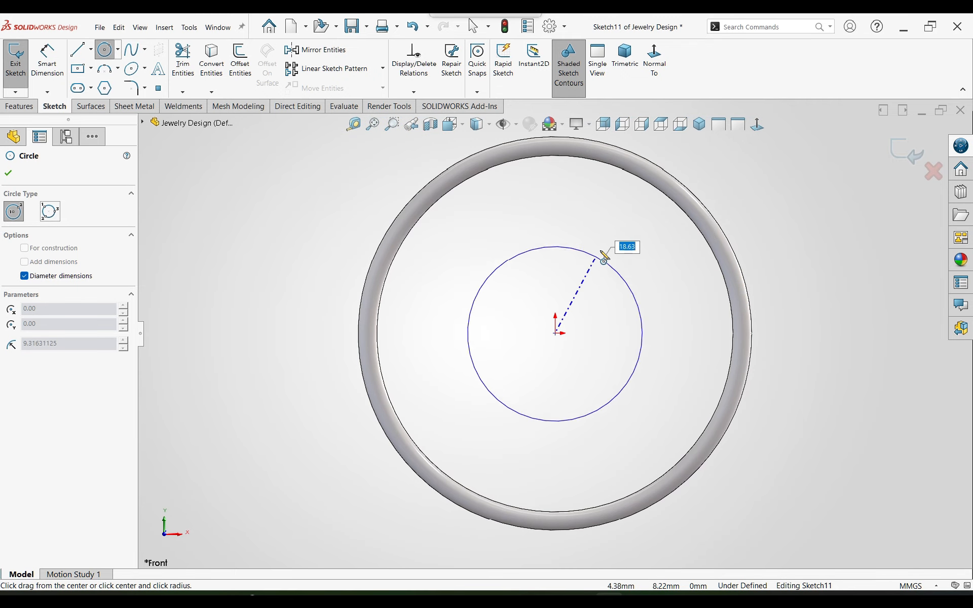
type("25")
key("Return")
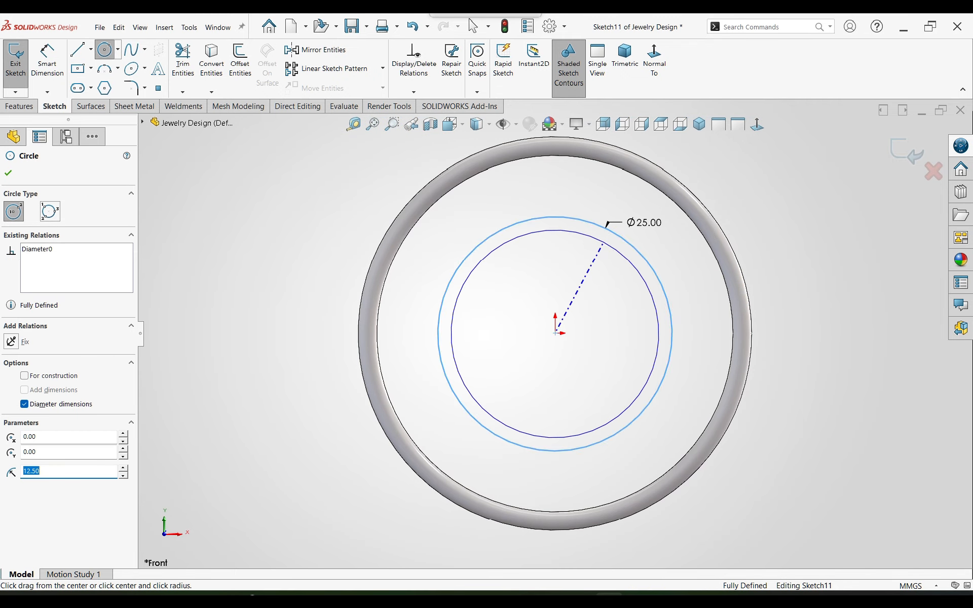
key("Escape")
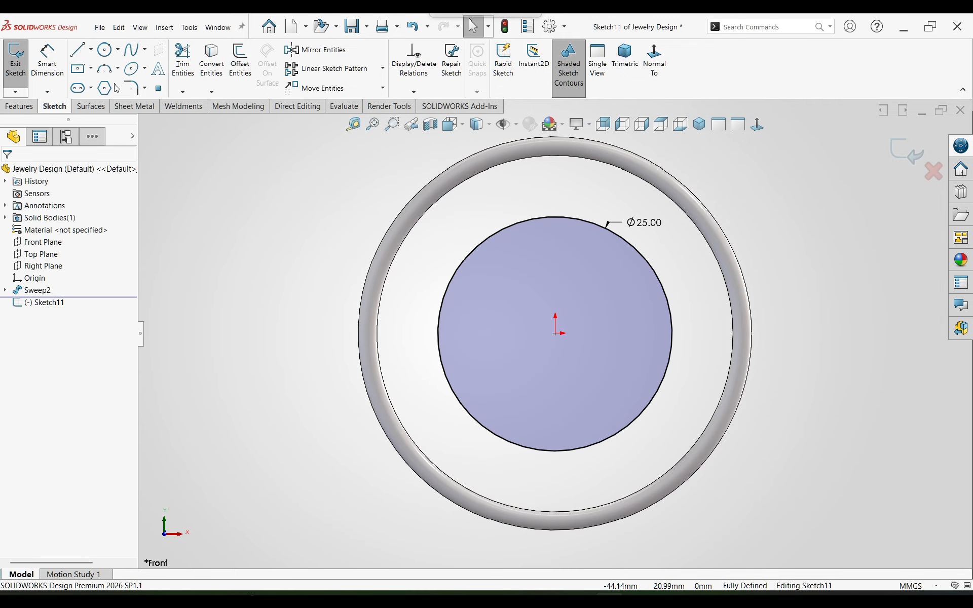
Sweep a 2 mm circular profile along the 25 mm circle to make the inner ring
left_click(30, 108)
left_click(130, 49)
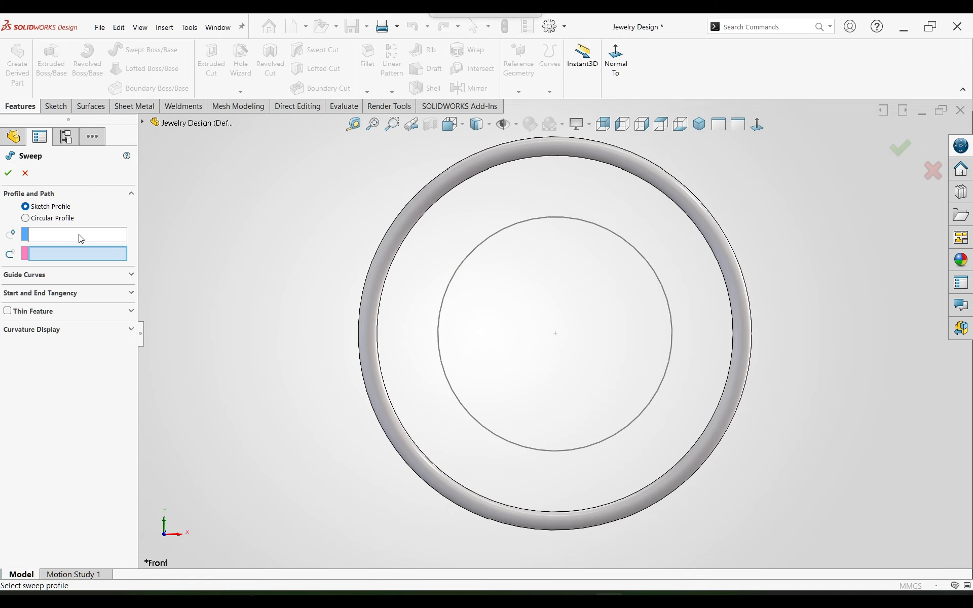
left_click(51, 218)
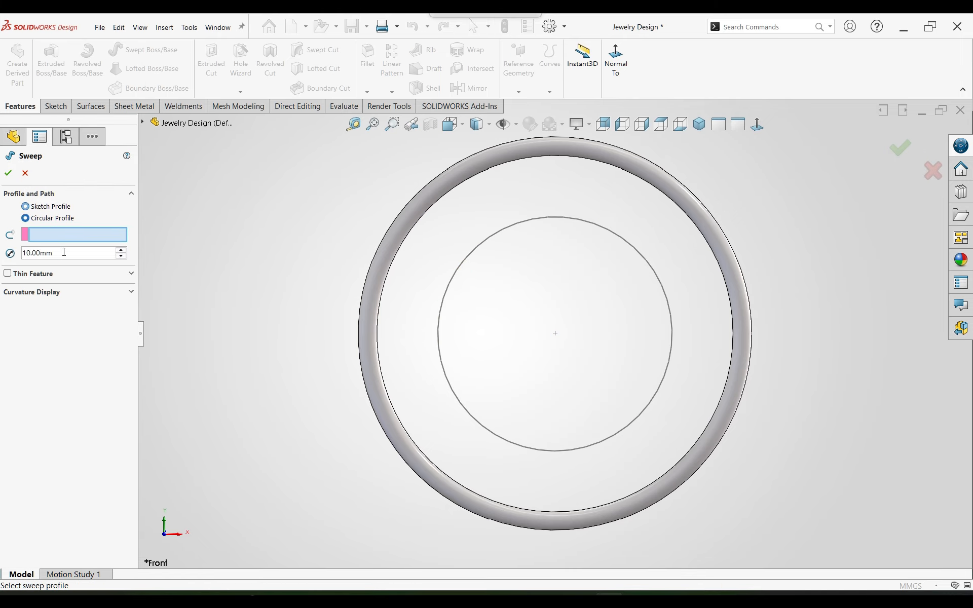
left_click(441, 289)
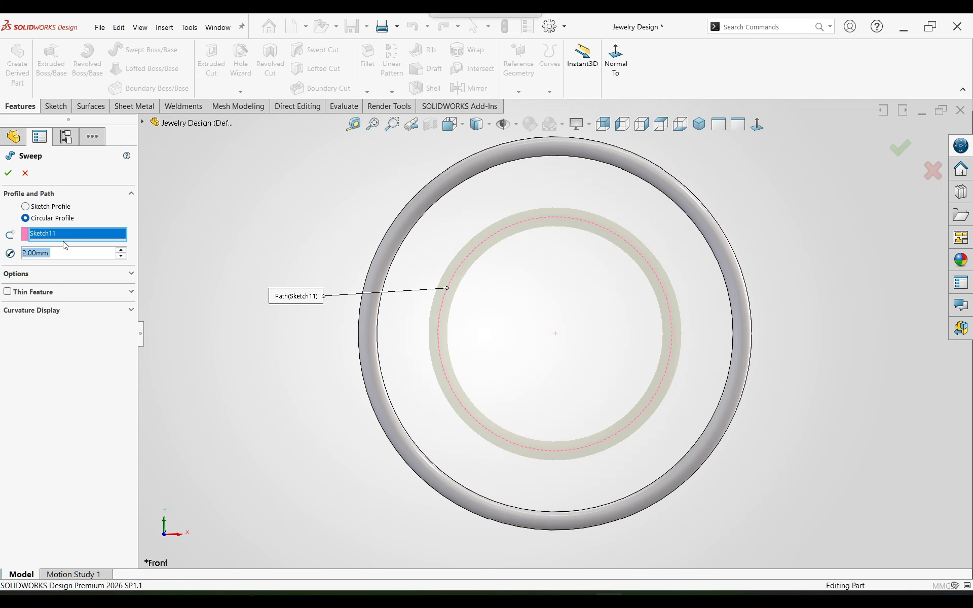
key("Return")
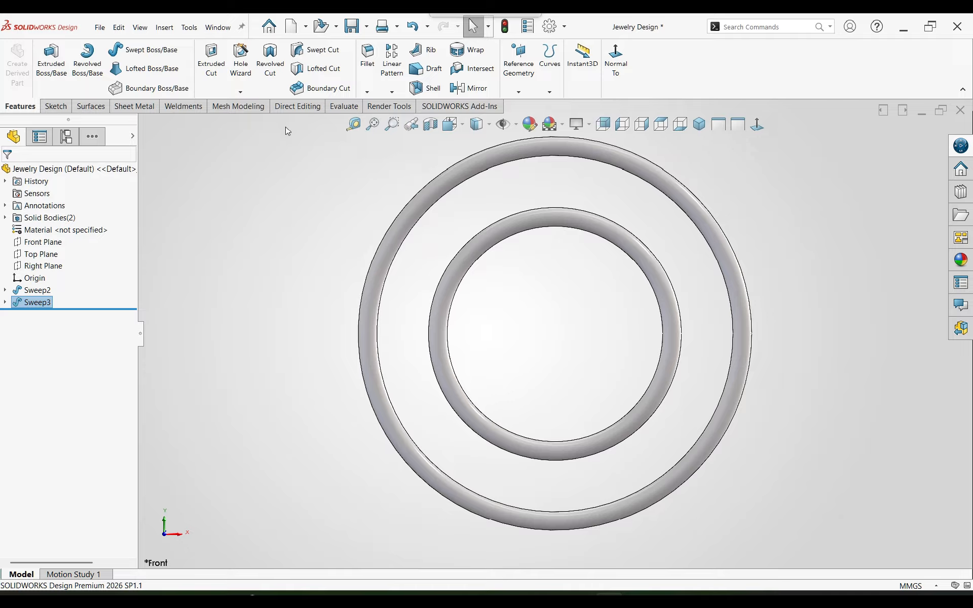
Set up a Move/Copy Body for the inner ring with a 4.8 mm X translation in the reversed direction
left_click(295, 106)
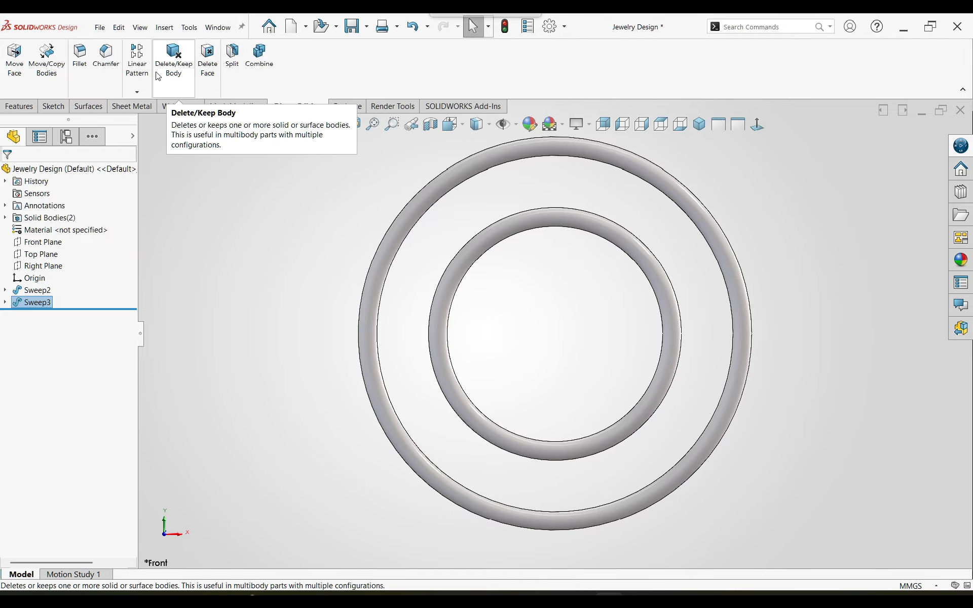
left_click(45, 64)
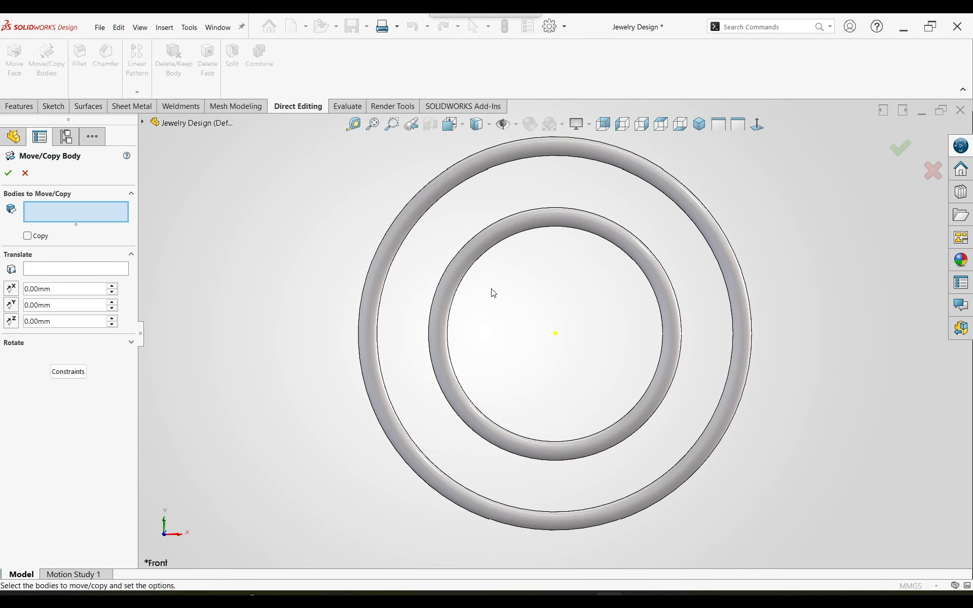
left_click(461, 269)
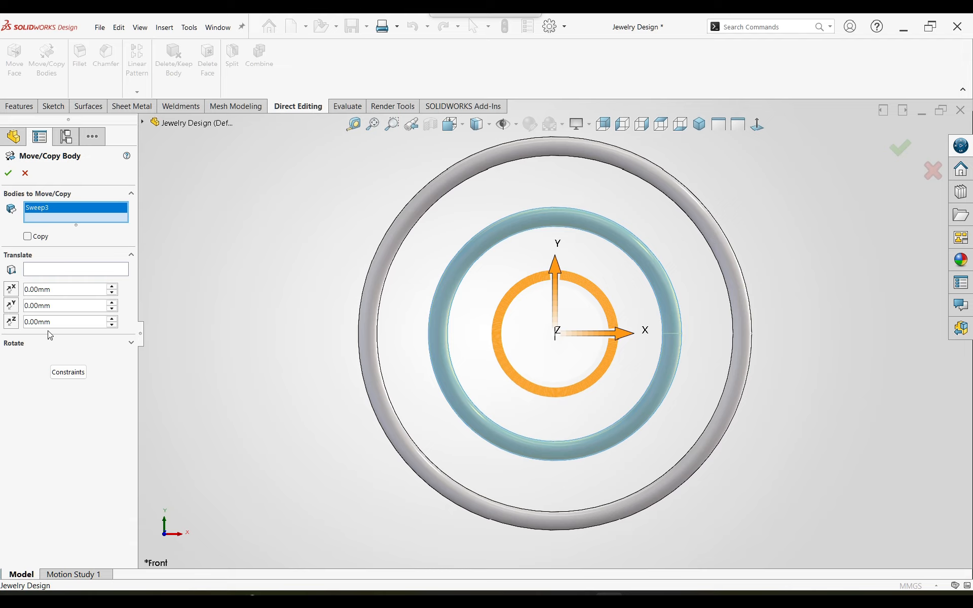
double_click(67, 289)
type("4.8")
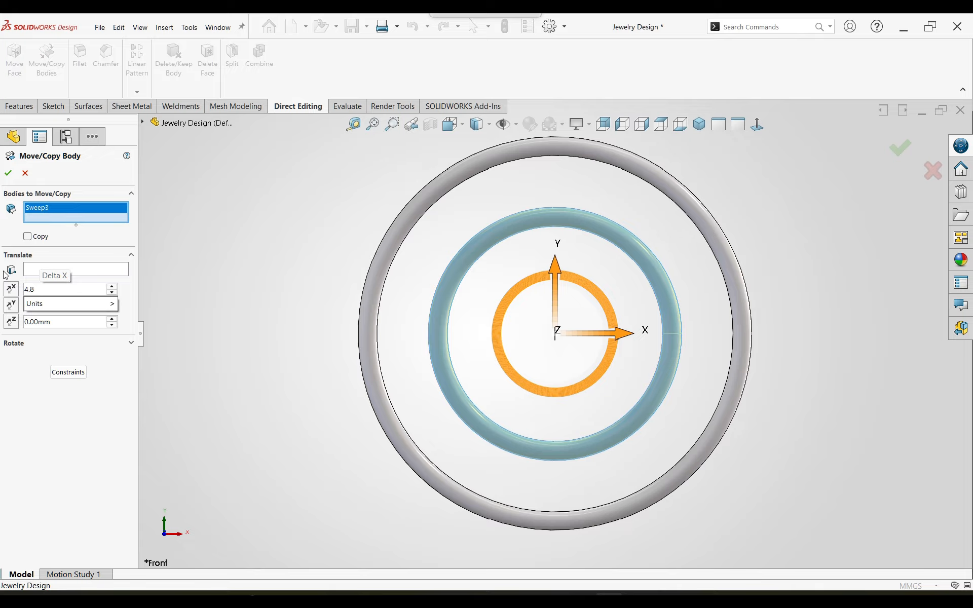
key("Return")
left_click(11, 288)
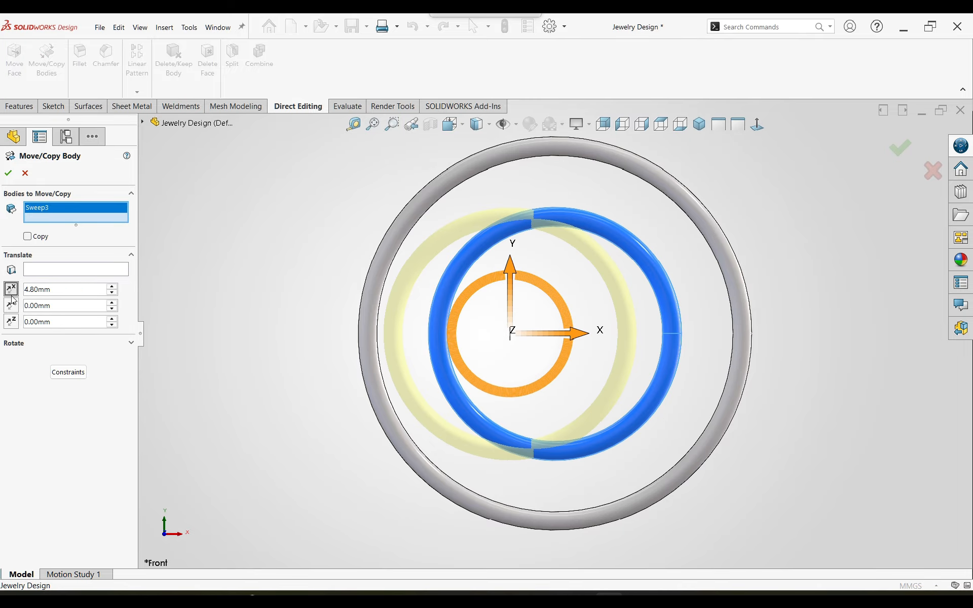
Set the inner ring's Y translation to 1.8 mm in the reversed direction and apply the move
left_click(77, 304)
type("1.8")
key("Return")
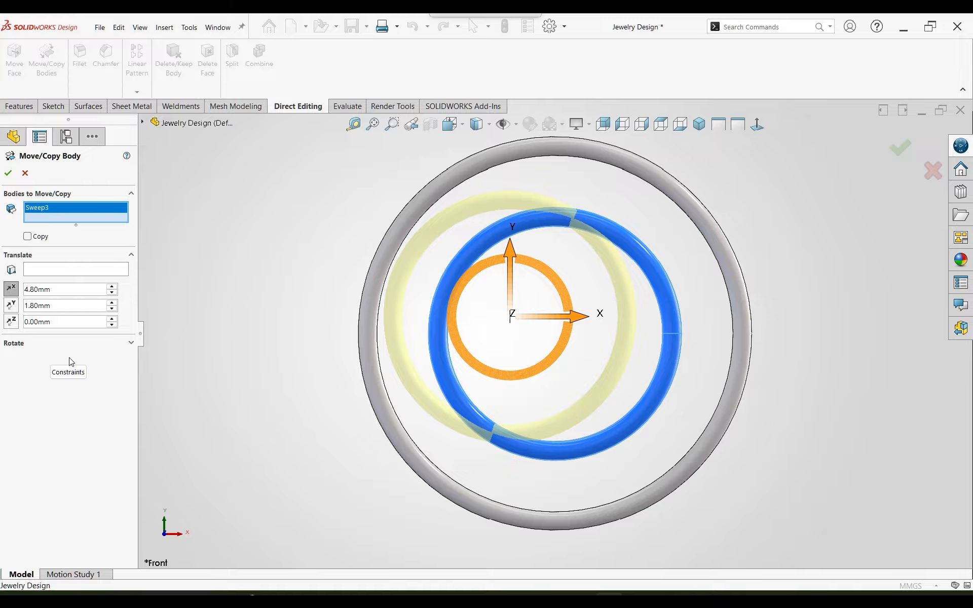
left_click(14, 305)
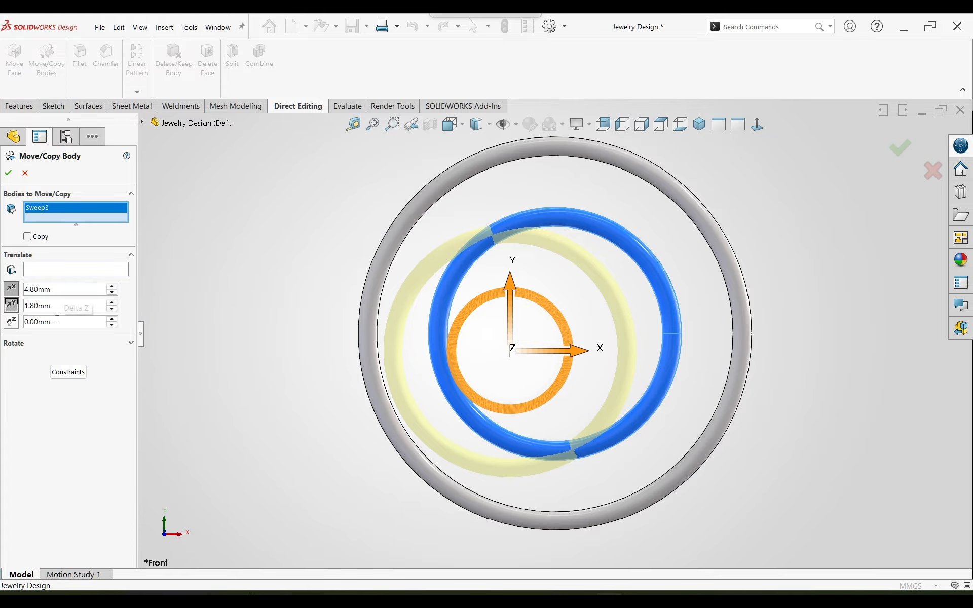
left_click(7, 173)
Edit the inner ring's body move so its Y translation goes in the positive Y direction
left_click(57, 314)
left_click(65, 279)
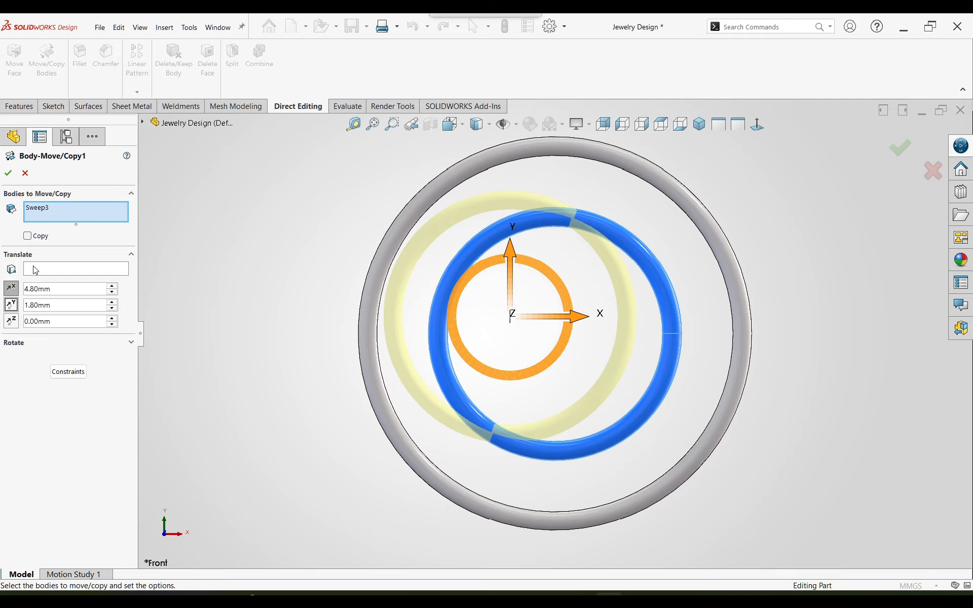
left_click(8, 173)
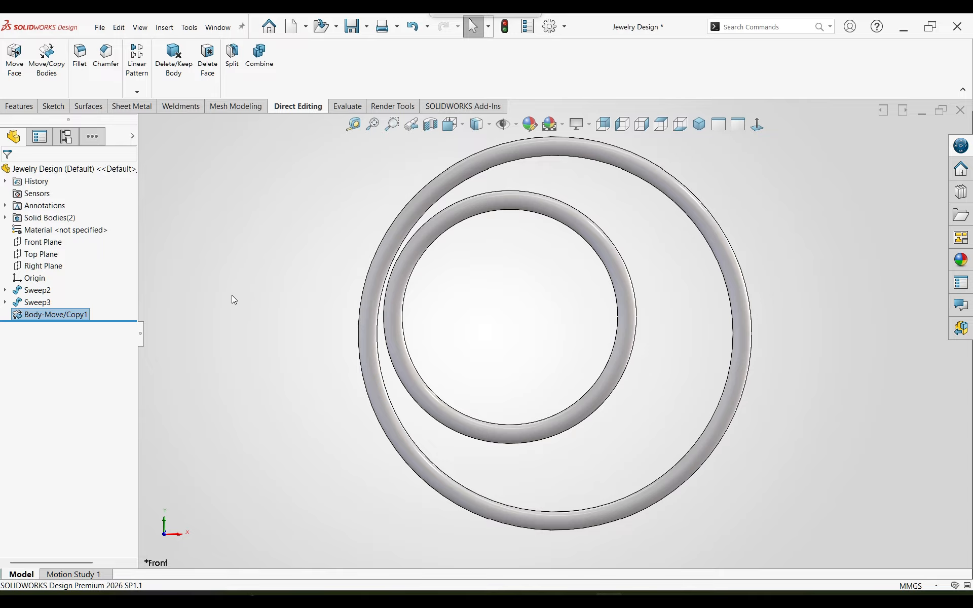
On the Front Plane, sketch connected centerlines from the inner ring's left inner edge to its centre and on to the outer ring's top inner edge
left_click(41, 243)
left_click(81, 220)
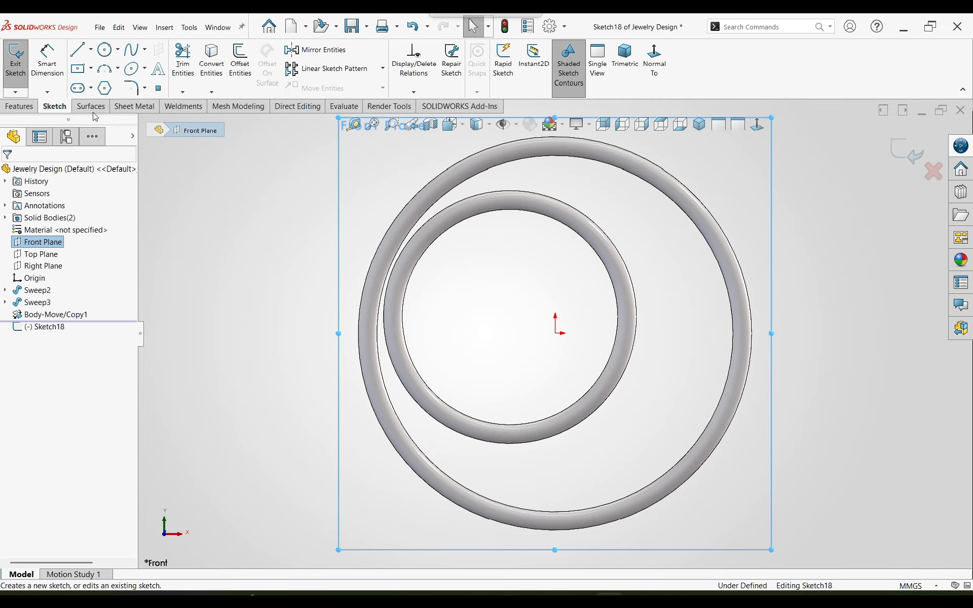
left_click(91, 49)
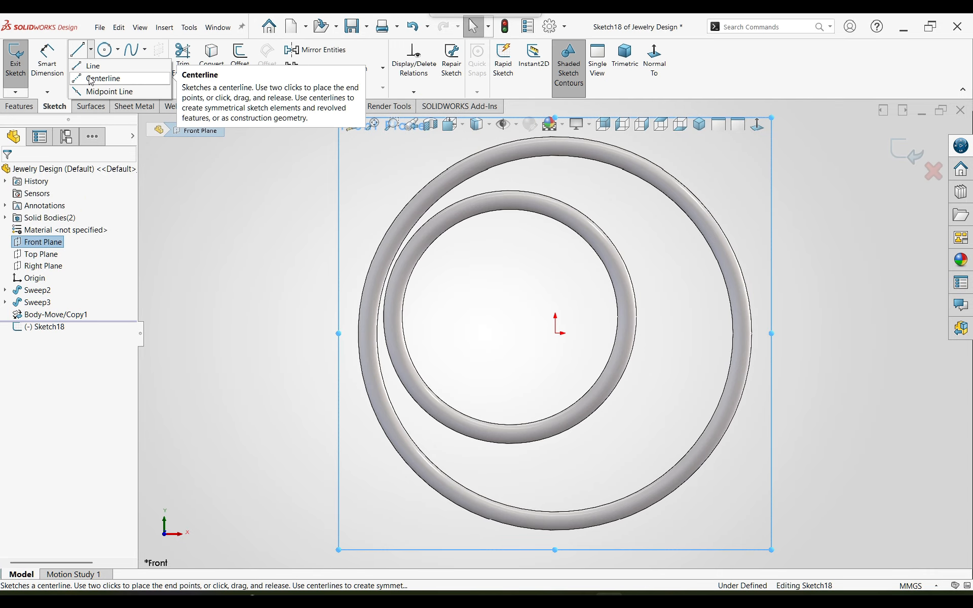
left_click(91, 79)
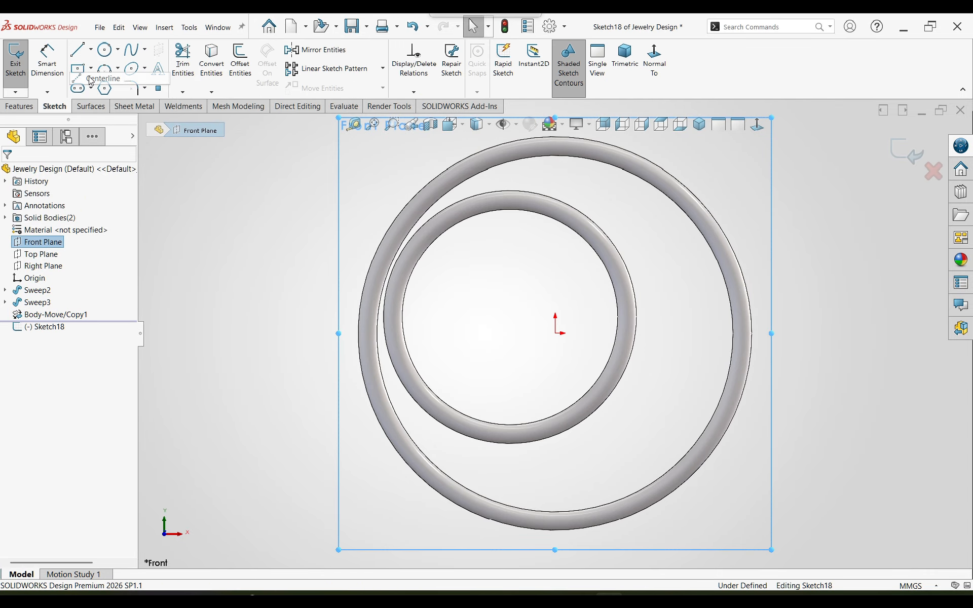
left_click(402, 317)
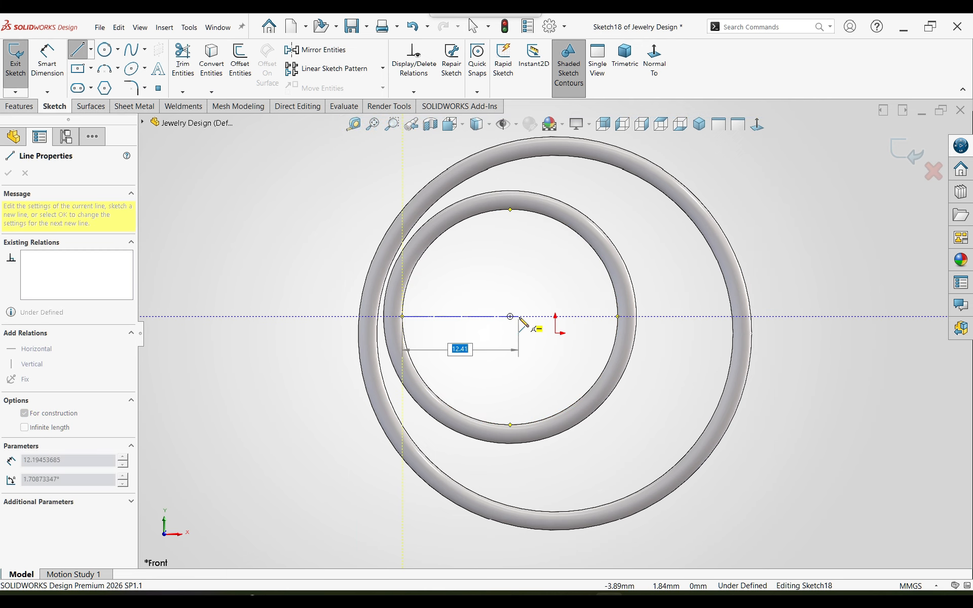
left_click(511, 317)
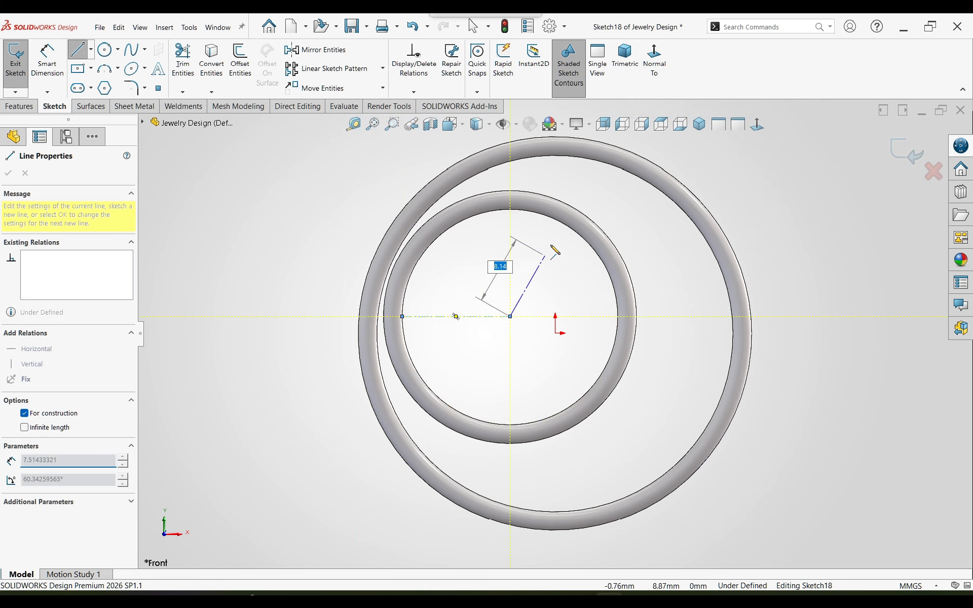
left_click(556, 157)
key("Escape")
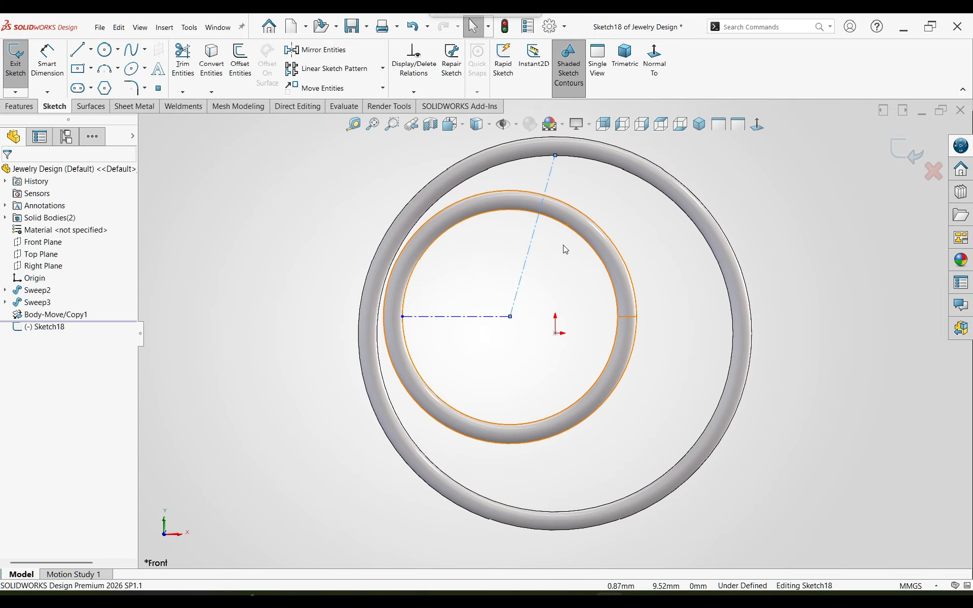
left_click(16, 60)
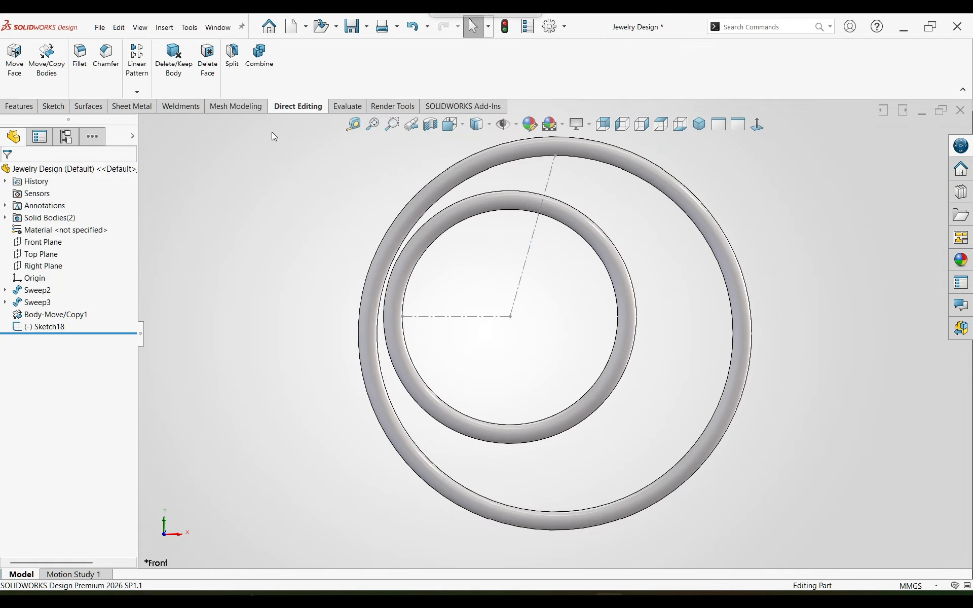
Create a coordinate system at the inner ring's centre with its Y axis along the angled centerline to the outer ring
left_click(549, 91)
left_click(518, 91)
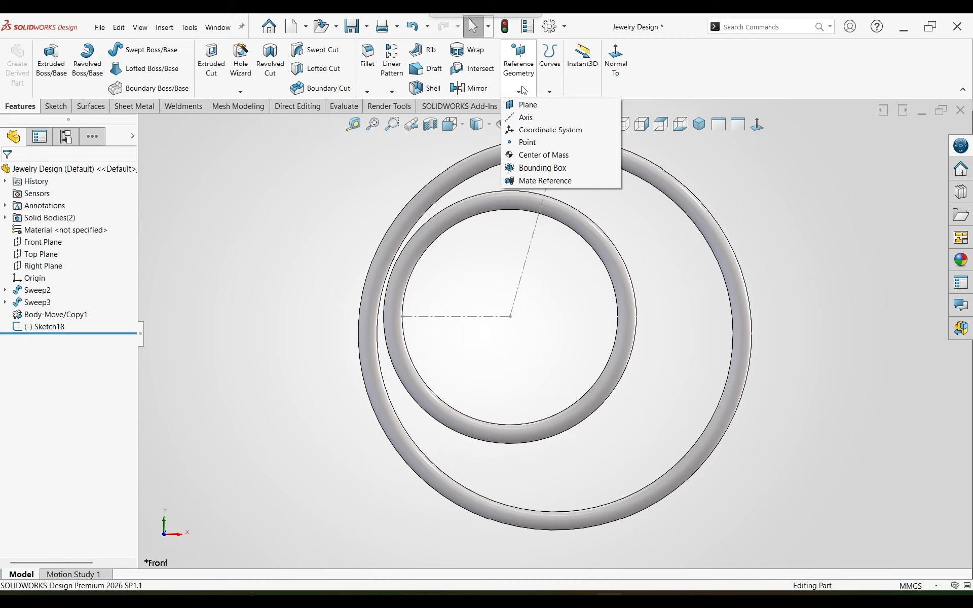
left_click(559, 130)
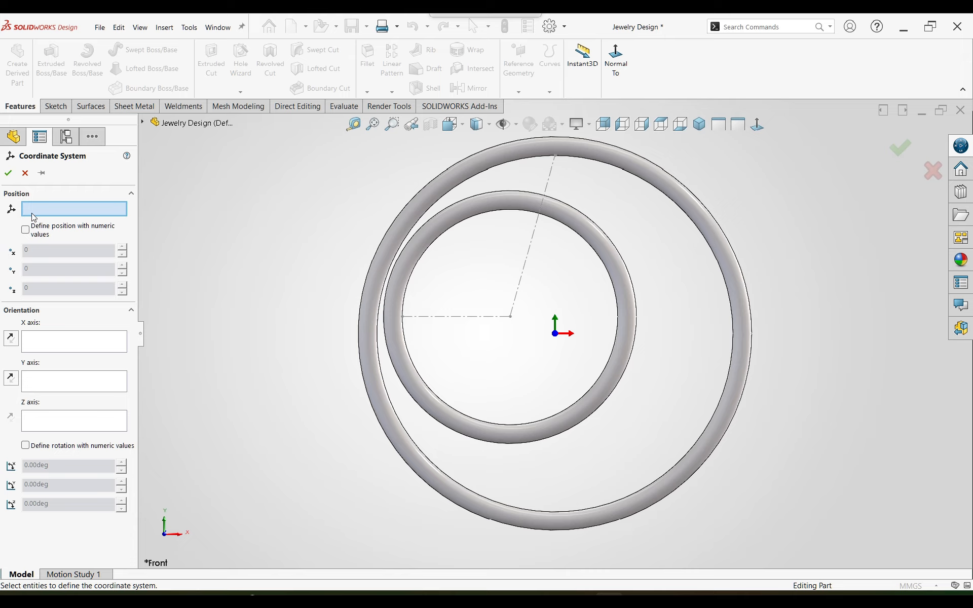
left_click(511, 316)
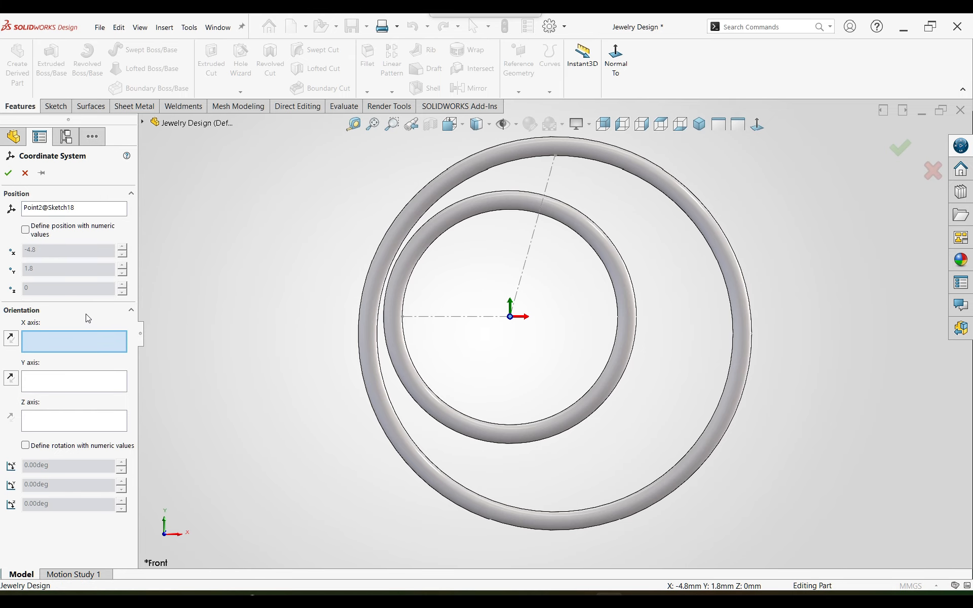
left_click(41, 385)
left_click(525, 263)
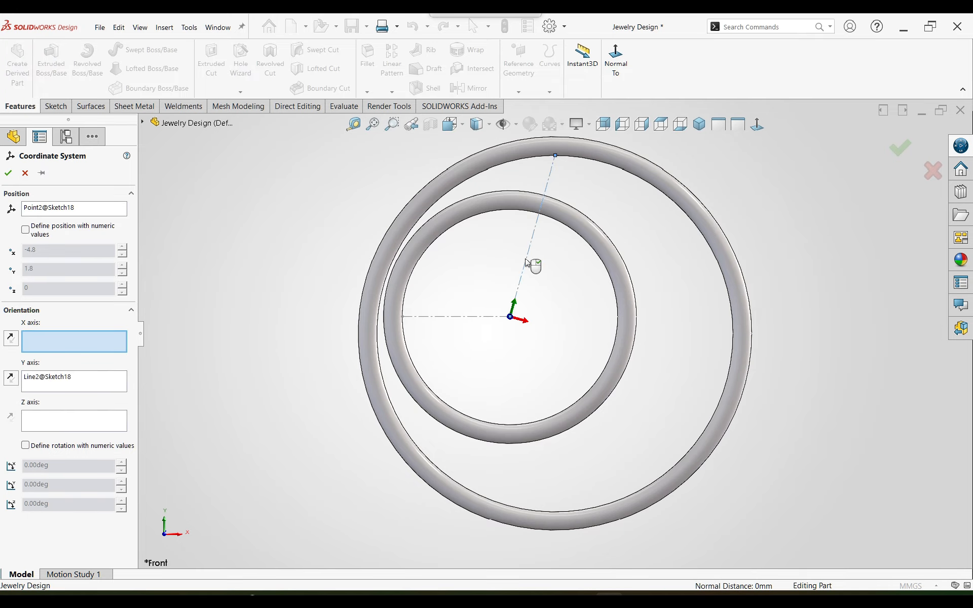
left_click(14, 177)
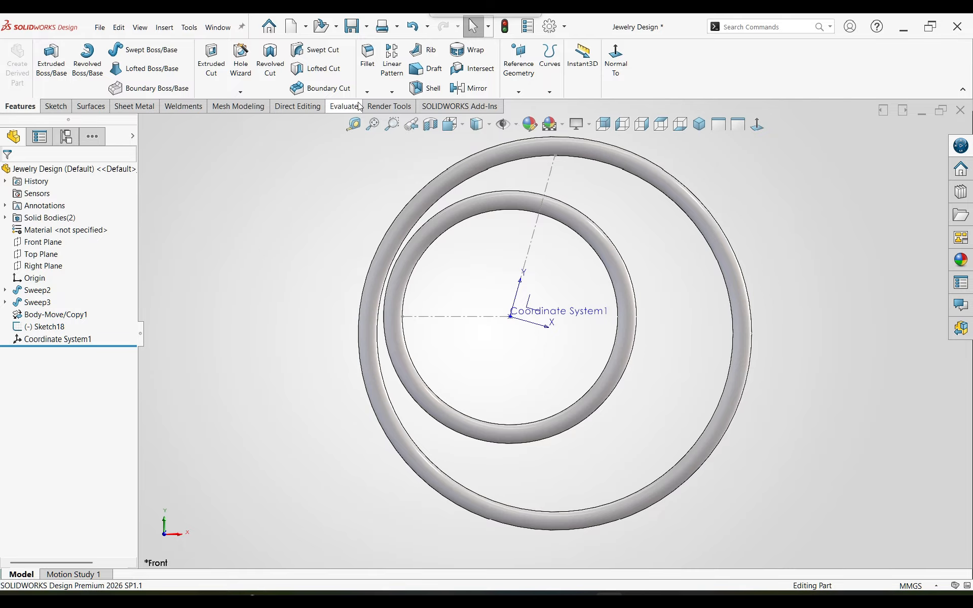
Rotate the inner ring body by -10 degrees about the X axis with Move/Copy Body, without copying it
left_click(304, 106)
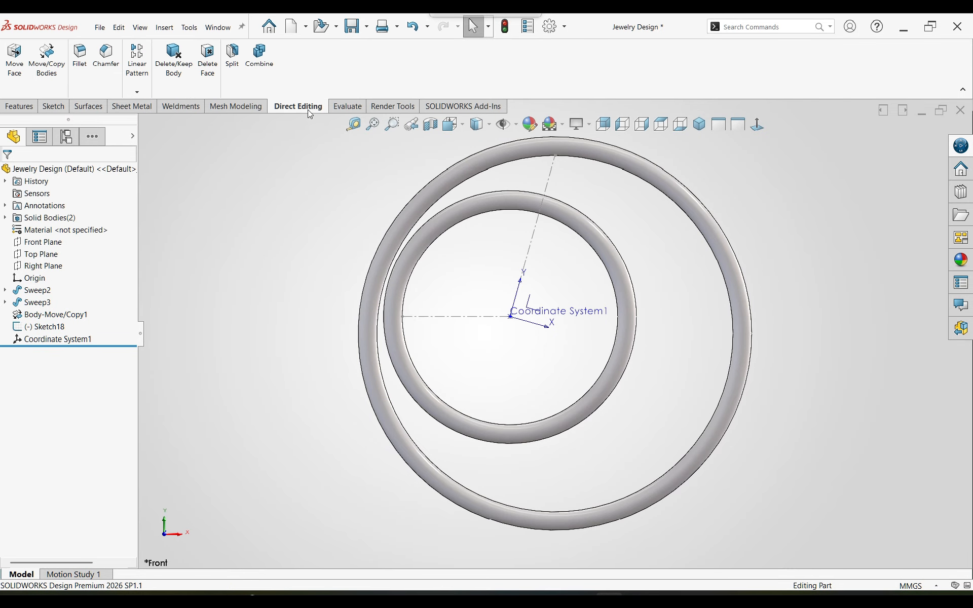
left_click(46, 60)
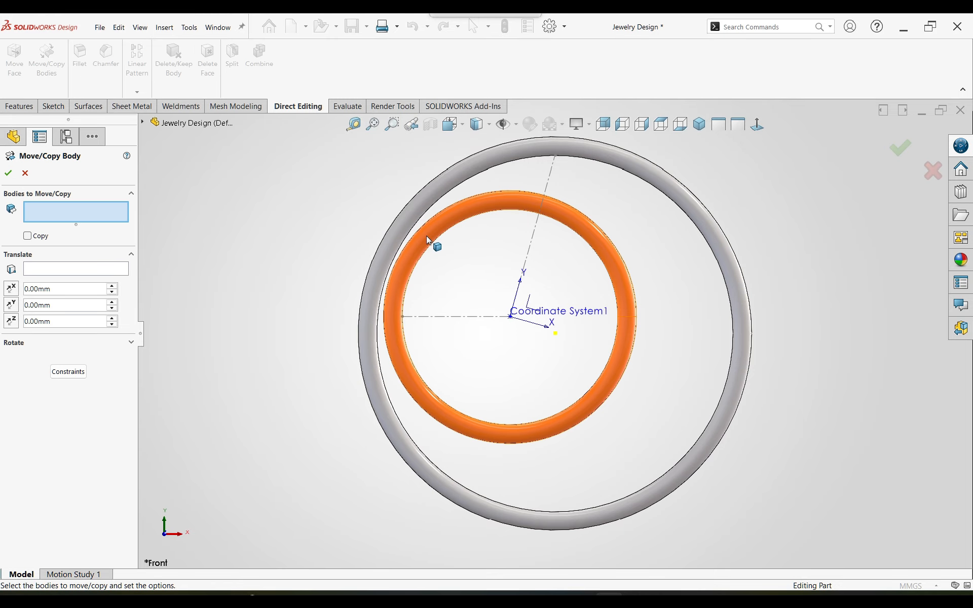
left_click(426, 236)
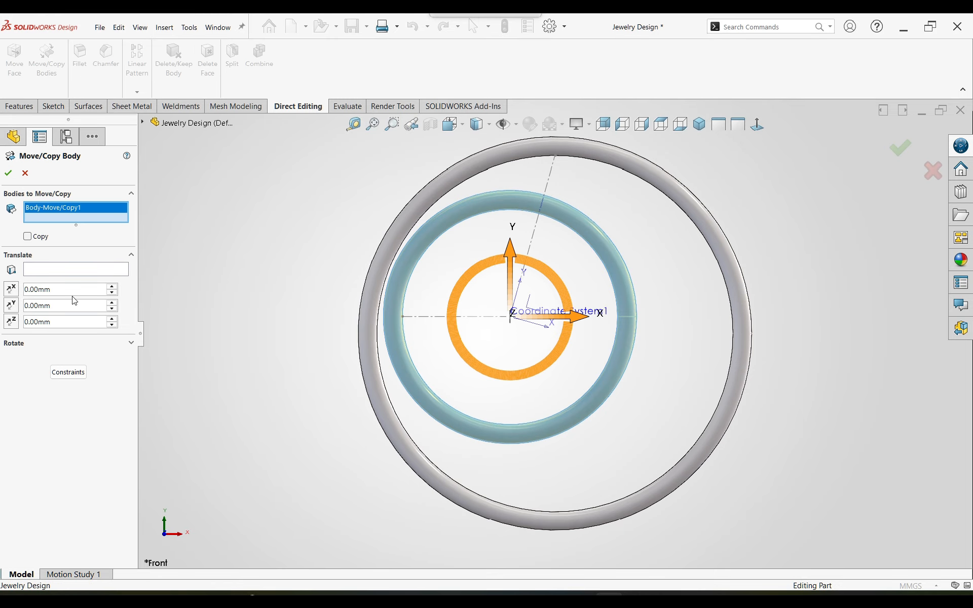
left_click(61, 346)
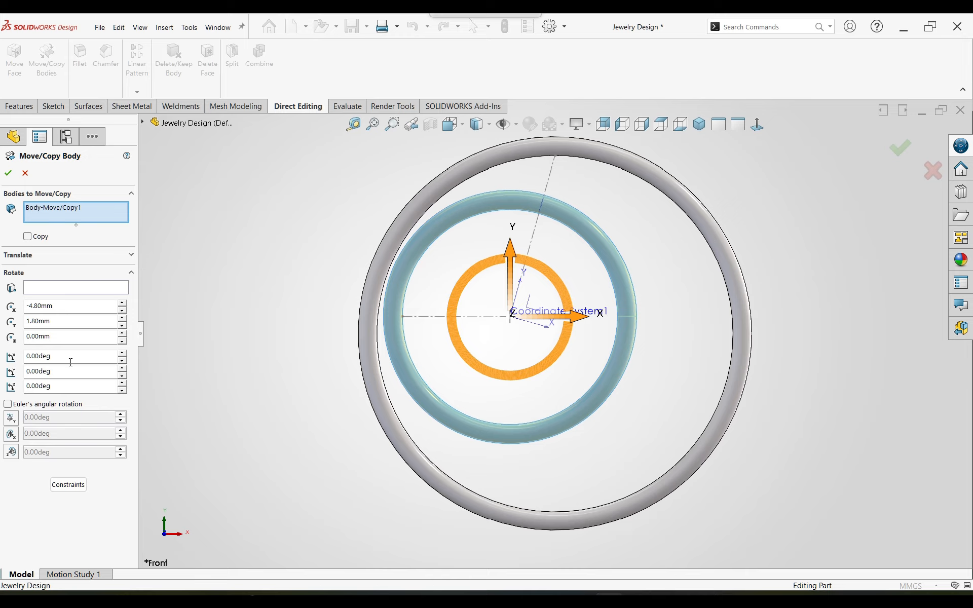
left_click(72, 358)
type("10")
key("Return")
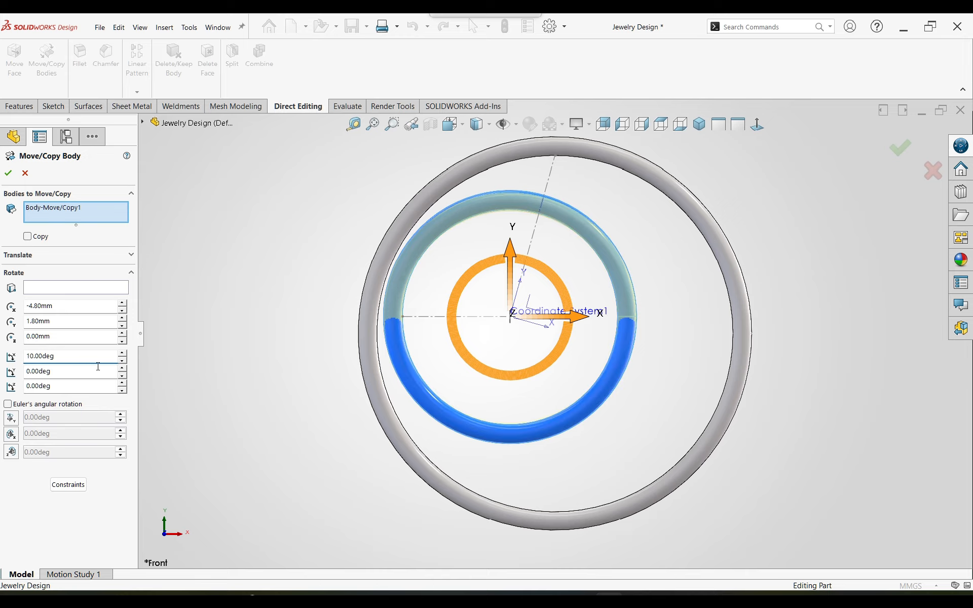
type("-")
key("Return")
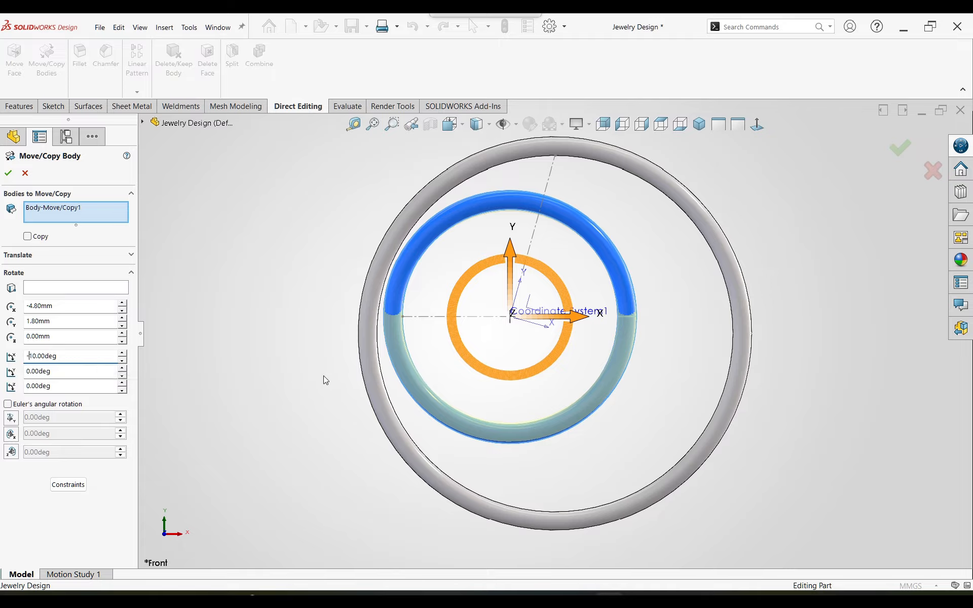
middle_click_drag(326, 428, 290, 280)
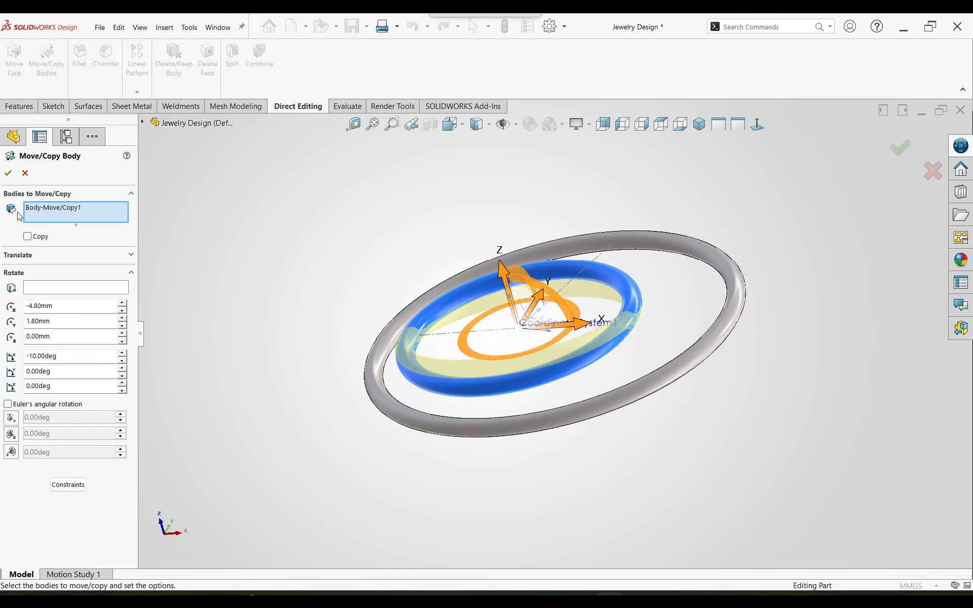
left_click(8, 173)
Start a new sketch on the Front Plane
middle_click_drag(279, 276, 393, 343)
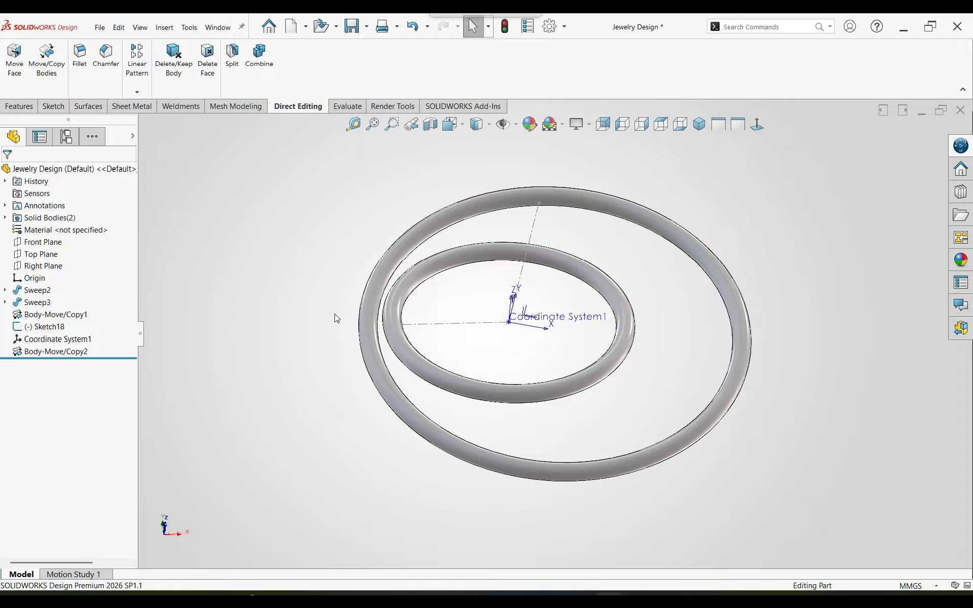
left_click(45, 242)
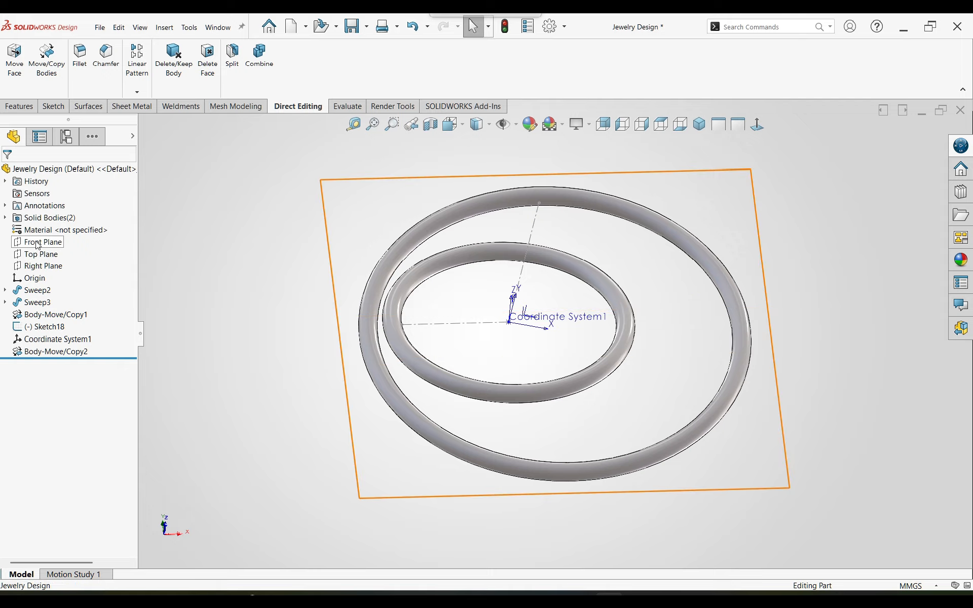
left_click(48, 225)
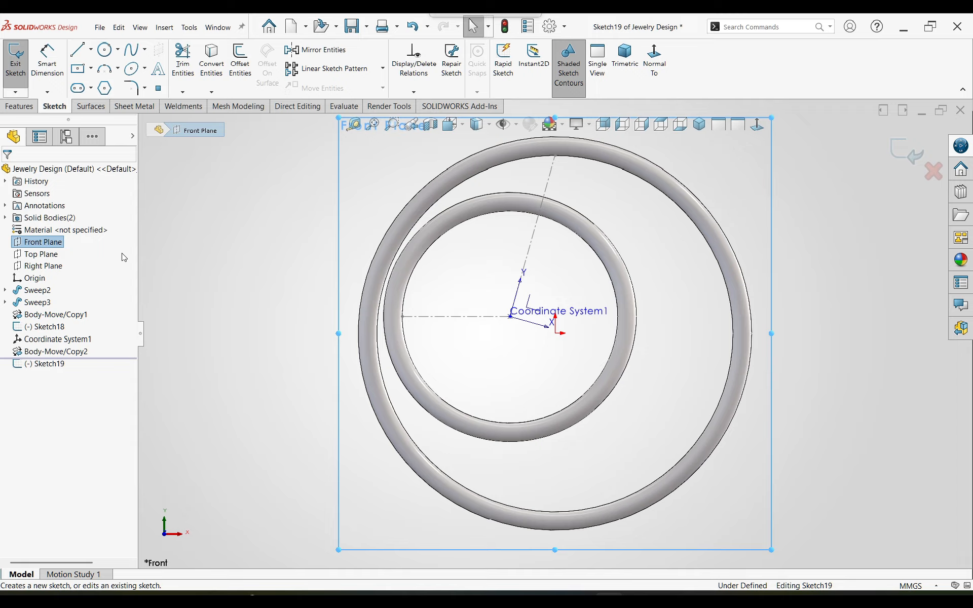
left_click(91, 49)
left_click(101, 78)
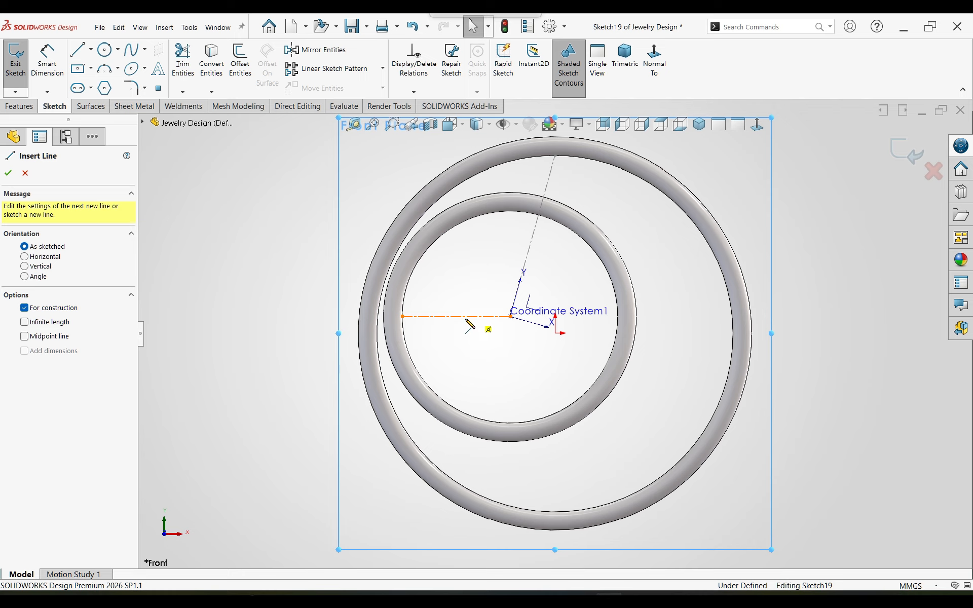
left_click(510, 316)
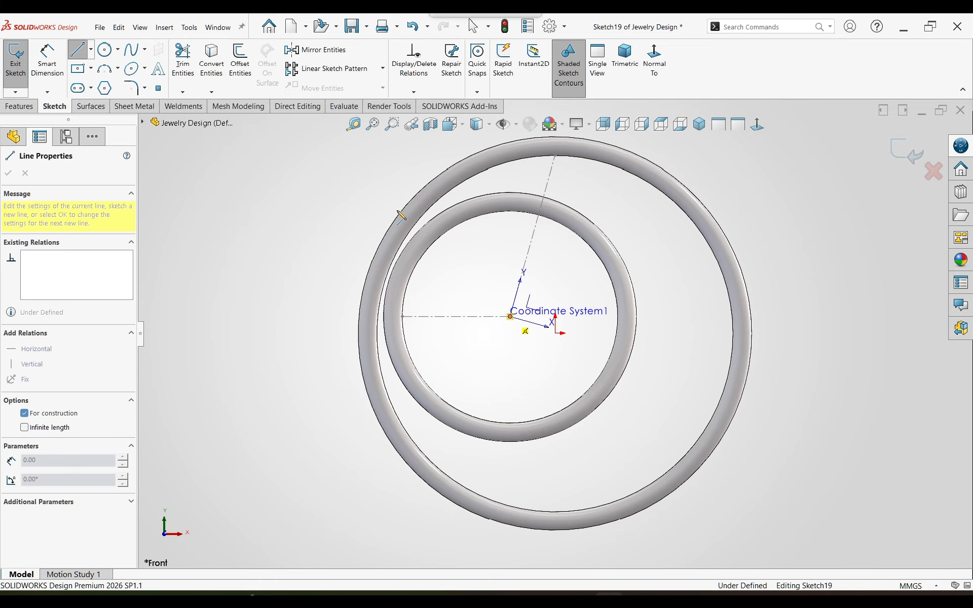
left_click(351, 170)
key("Escape")
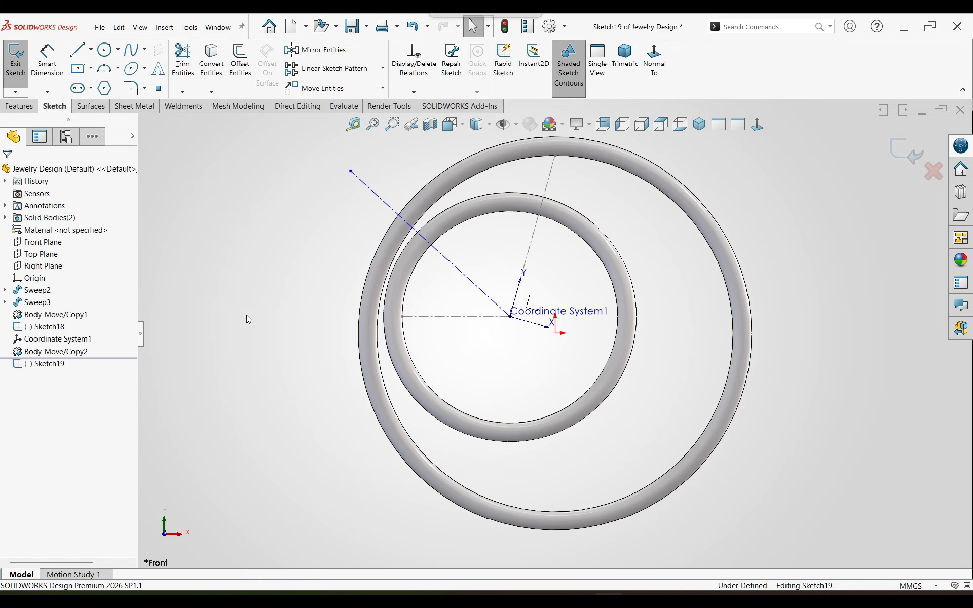
left_click(481, 287)
key("Delete")
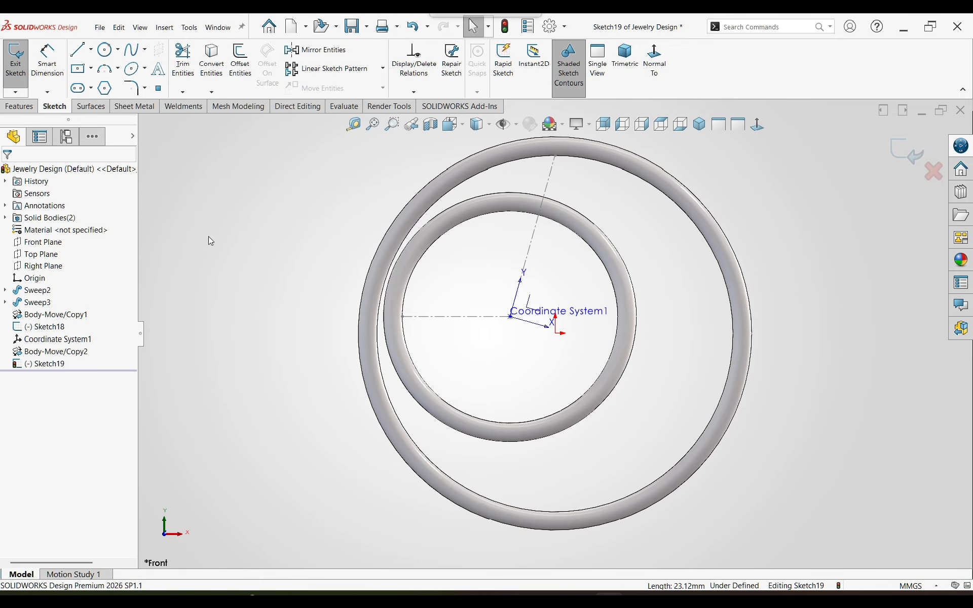
Sketch connected centerlines from the origin to the inner ring's centre and on, in line, to the outer ring's left side
left_click(90, 49)
left_click(92, 79)
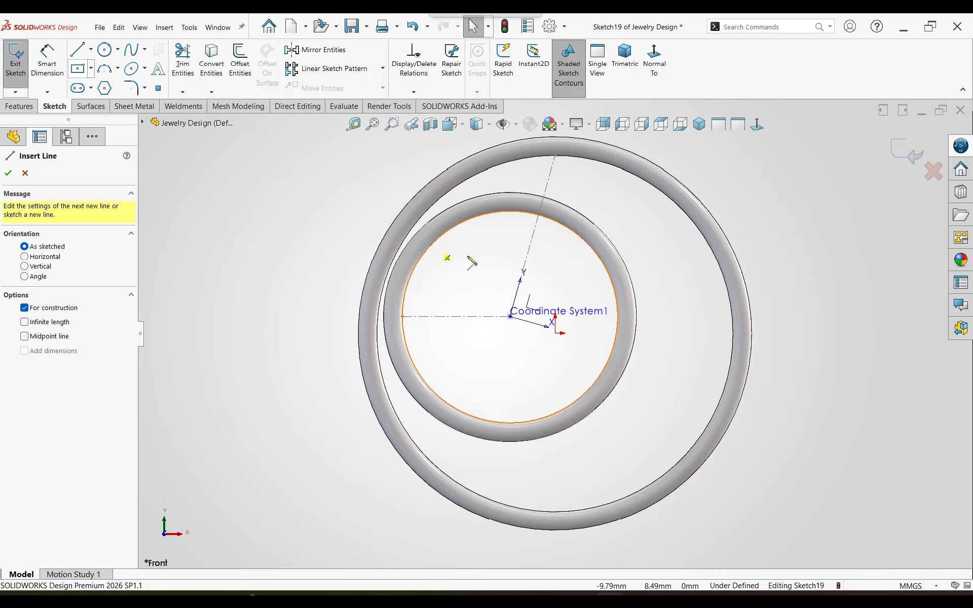
left_click(548, 327)
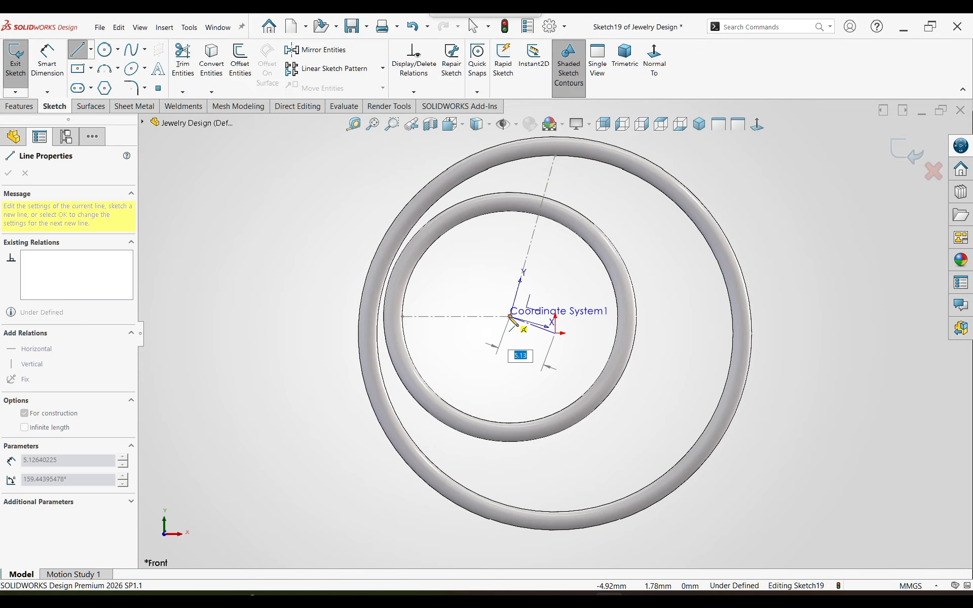
left_click(371, 265)
key("Escape")
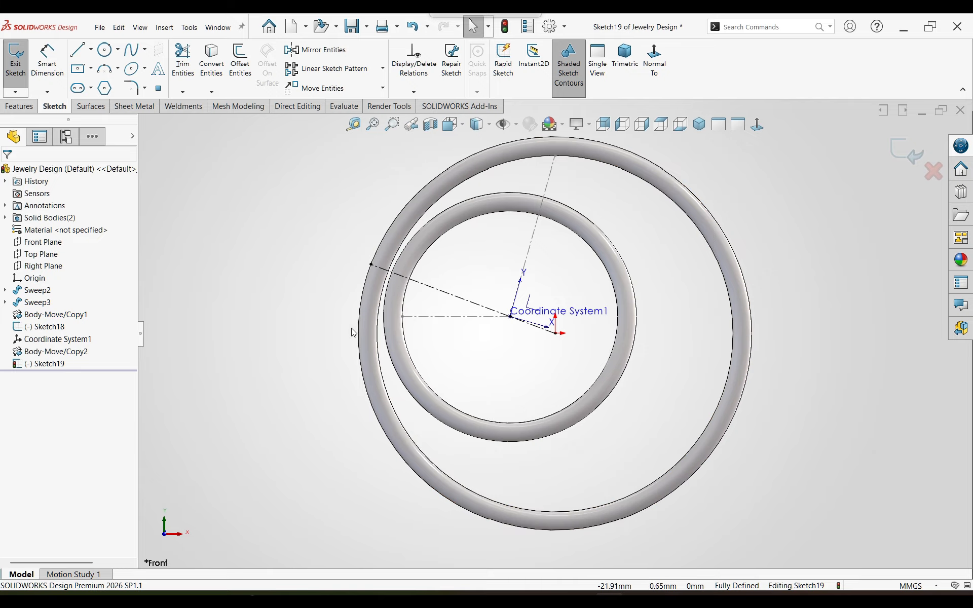
Sketch another centerline about 16 mm long from the inner ring's centre to the outer ring, slightly above the existing centerline
middle_click_drag(389, 327, 391, 267)
scroll(337, 305, "down", 2)
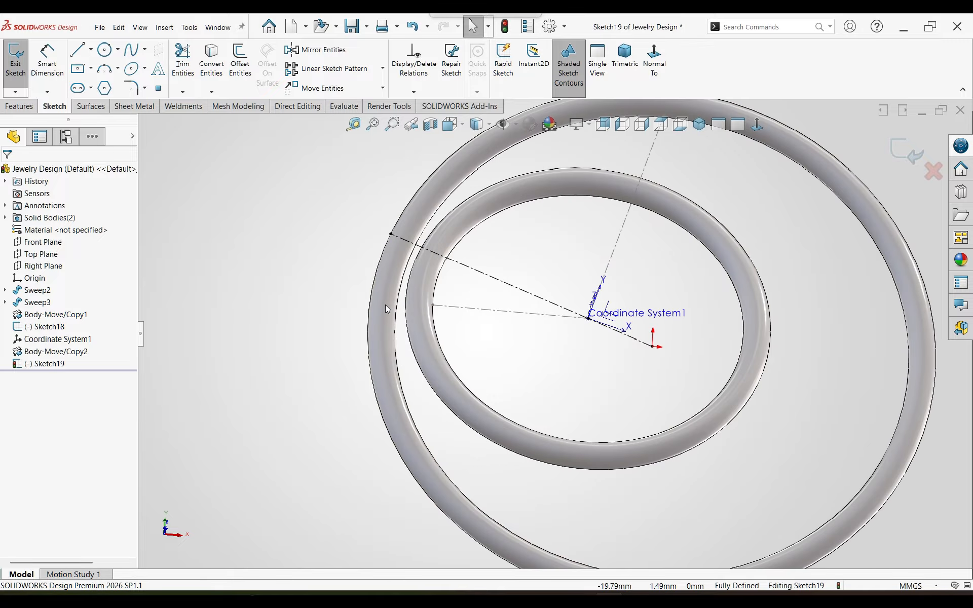
middle_click_drag(387, 308, 404, 231)
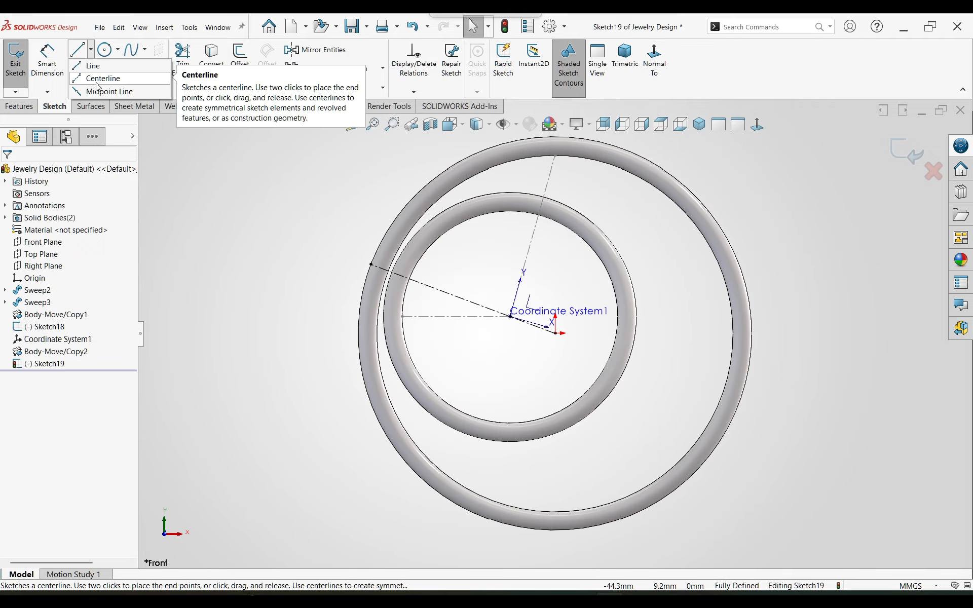
left_click(93, 80)
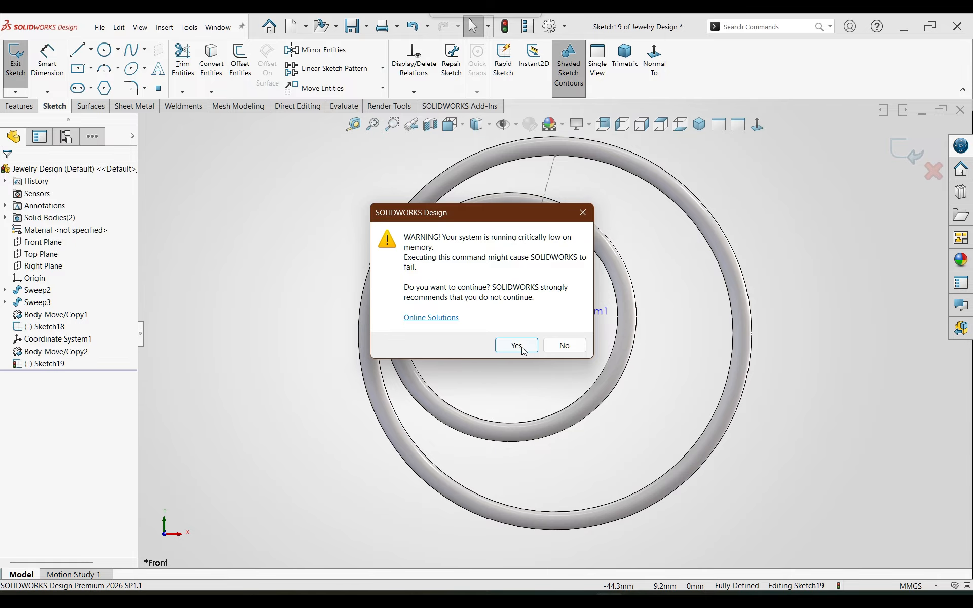
left_click(516, 345)
left_click(509, 316)
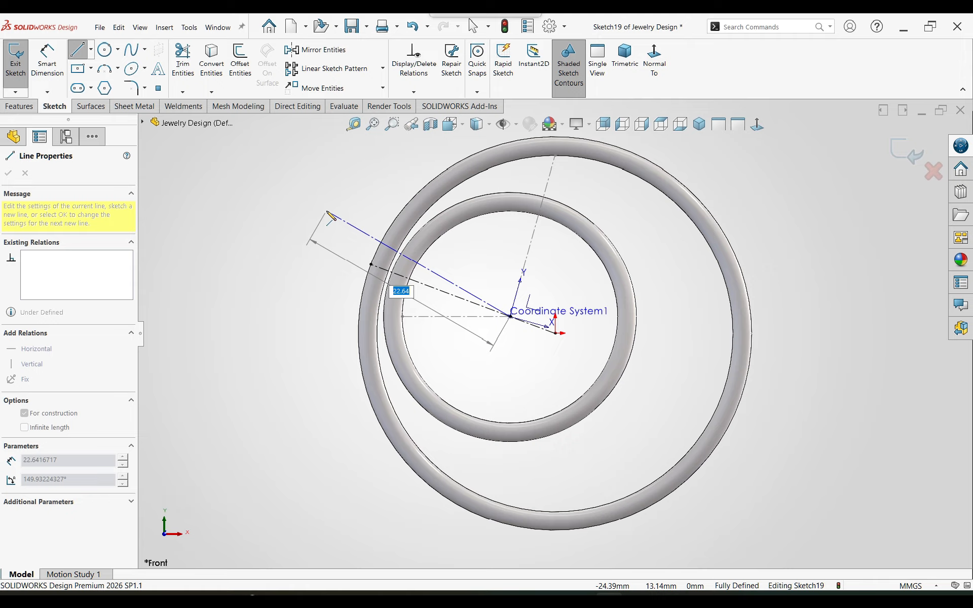
scroll(330, 218, "down", 1)
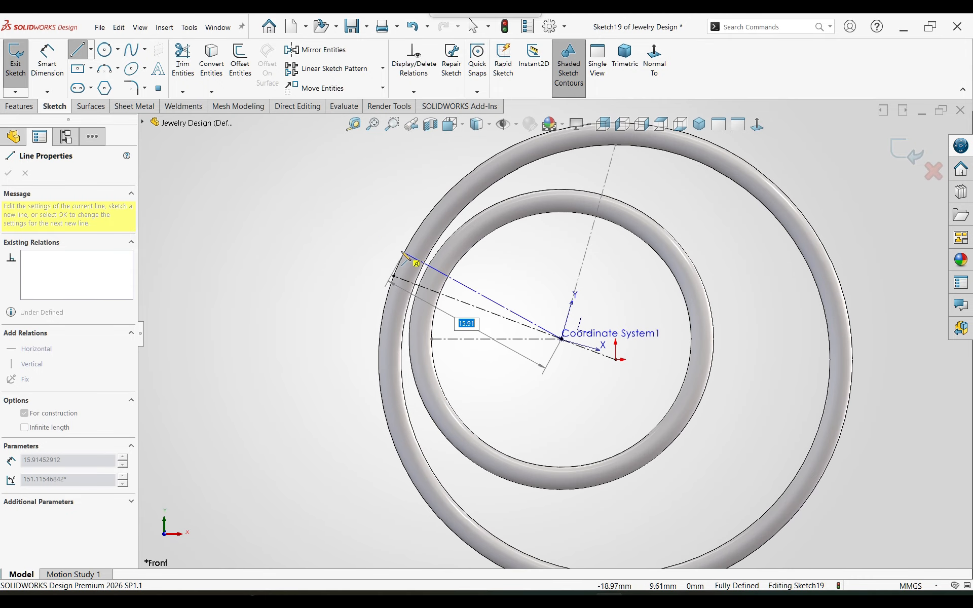
left_click(402, 252)
key("Escape")
key("d")
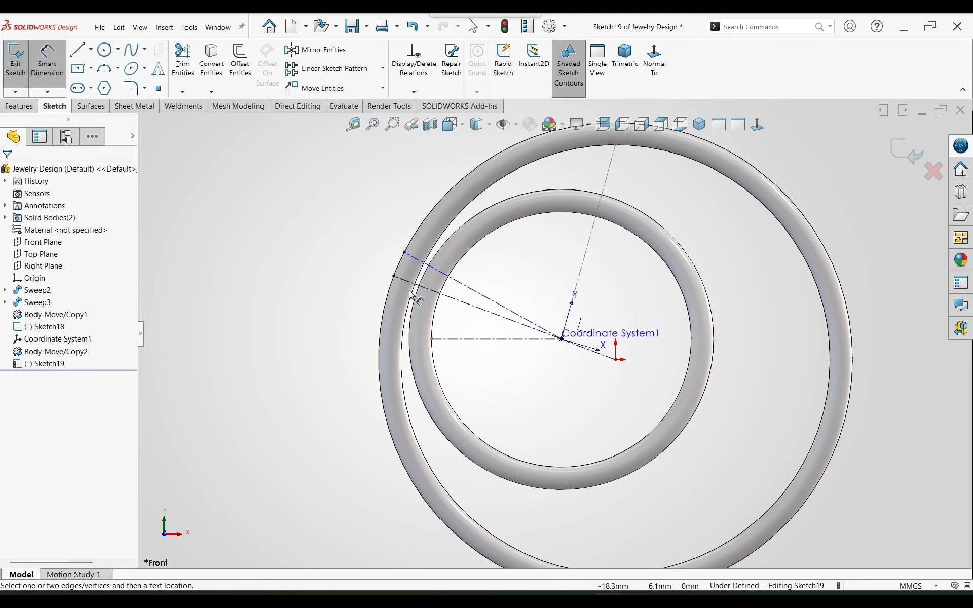
left_click(394, 276)
left_click(404, 251)
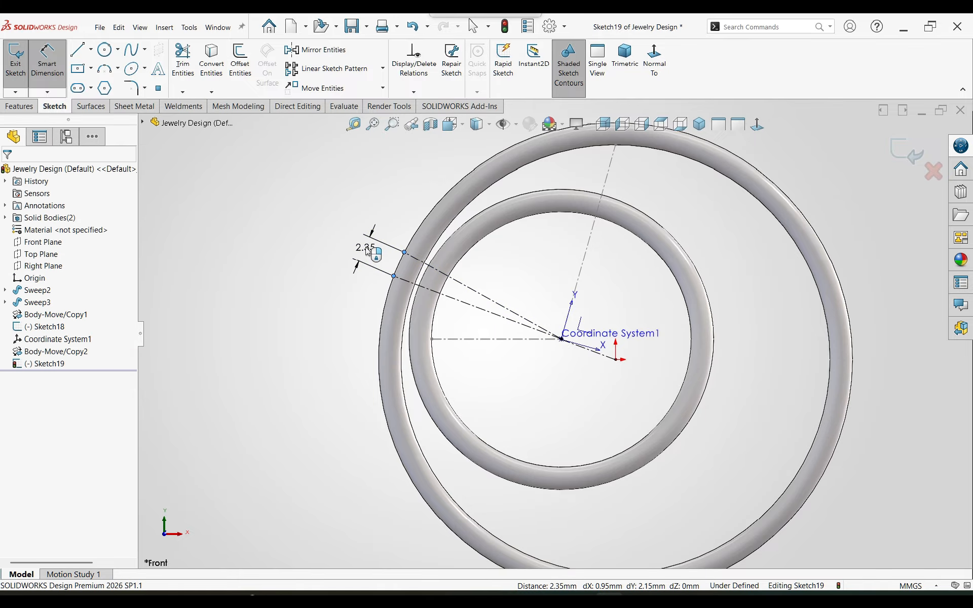
left_click(368, 251)
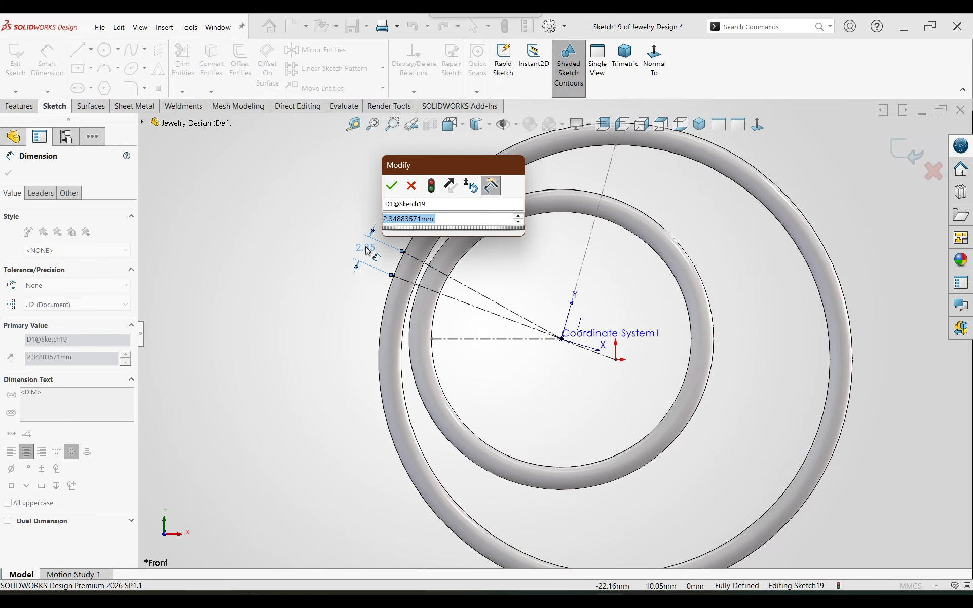
key("Escape")
key("Delete")
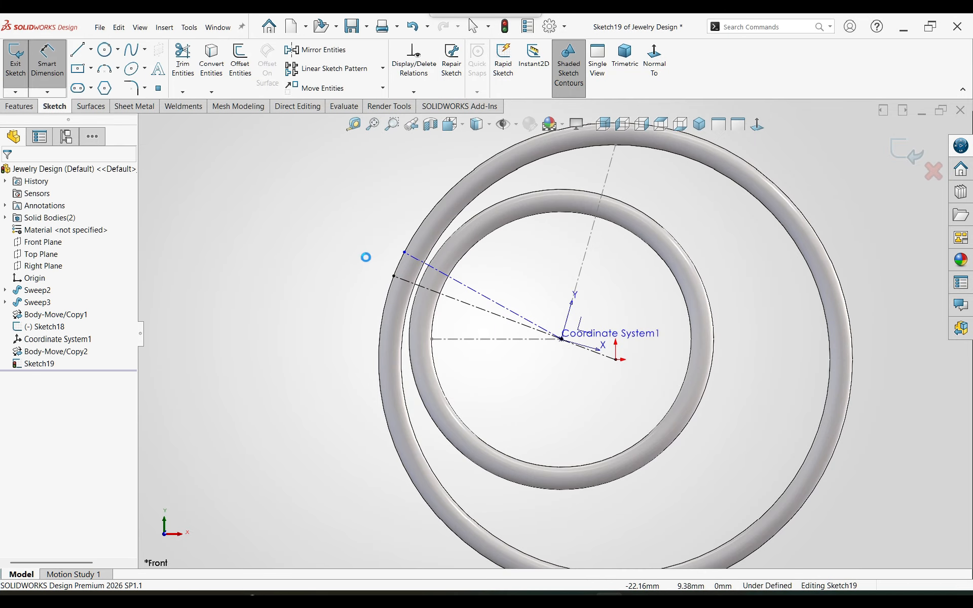
Dimension the angle between the two neighbouring centerlines on the rings' left side and set it to 4 degrees
left_click(404, 285)
left_click(411, 258)
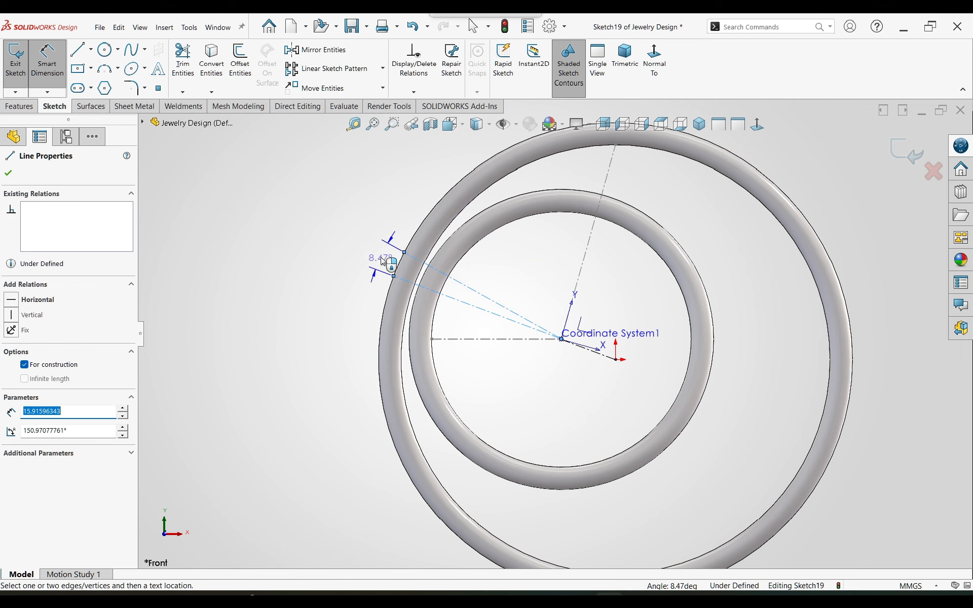
left_click(386, 259)
type("4.00deg")
key("Return")
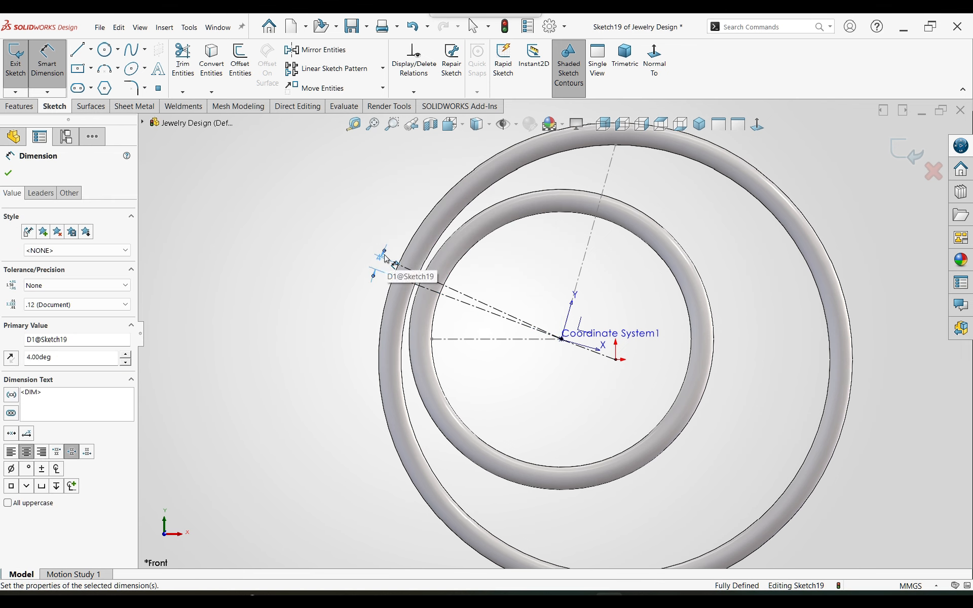
key("Escape")
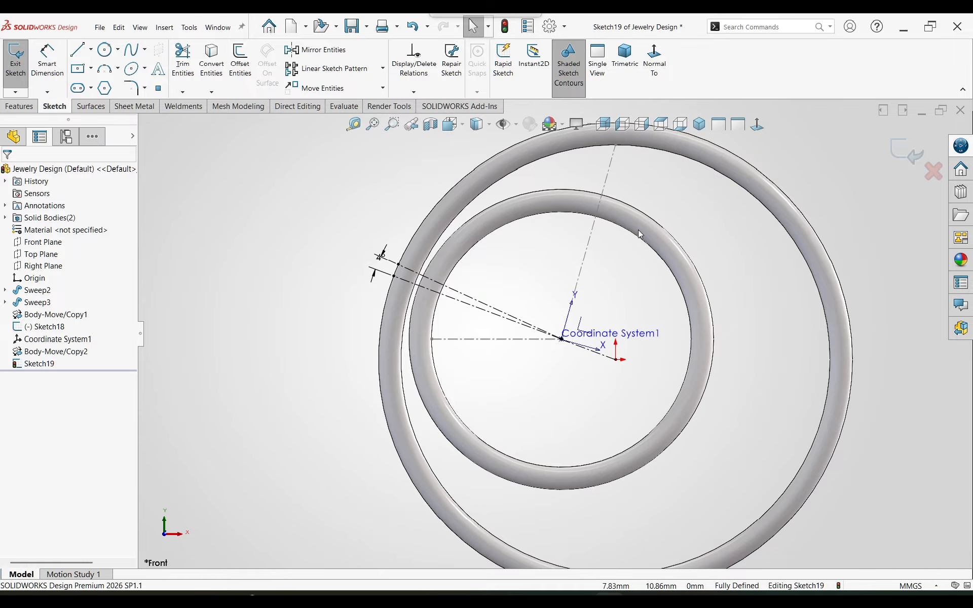
Sketch a solid line from the inner ring's centre up and left to a point beyond the outer ring
key("l")
left_click_drag(562, 340, 359, 196)
key("Escape")
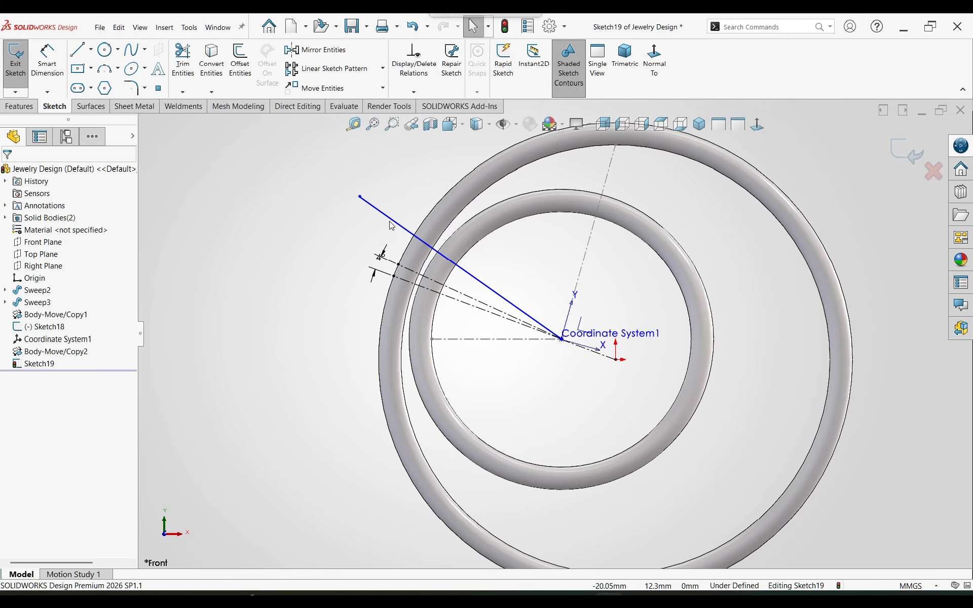
Convert the long solid line that extends beyond the outer ring into construction geometry
right_click(392, 219)
left_click(413, 209)
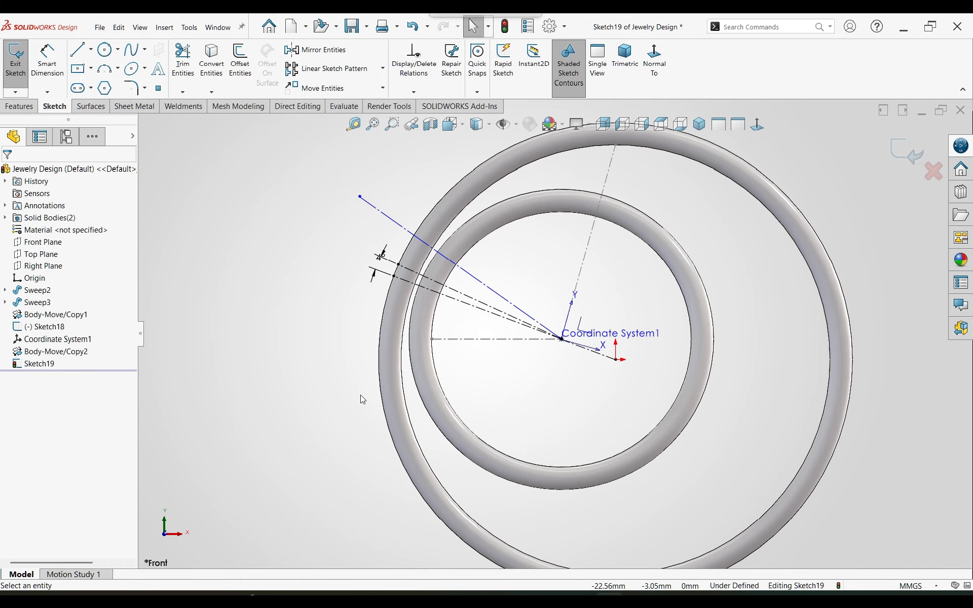
right_click_drag(361, 399, 354, 344)
left_click(394, 276)
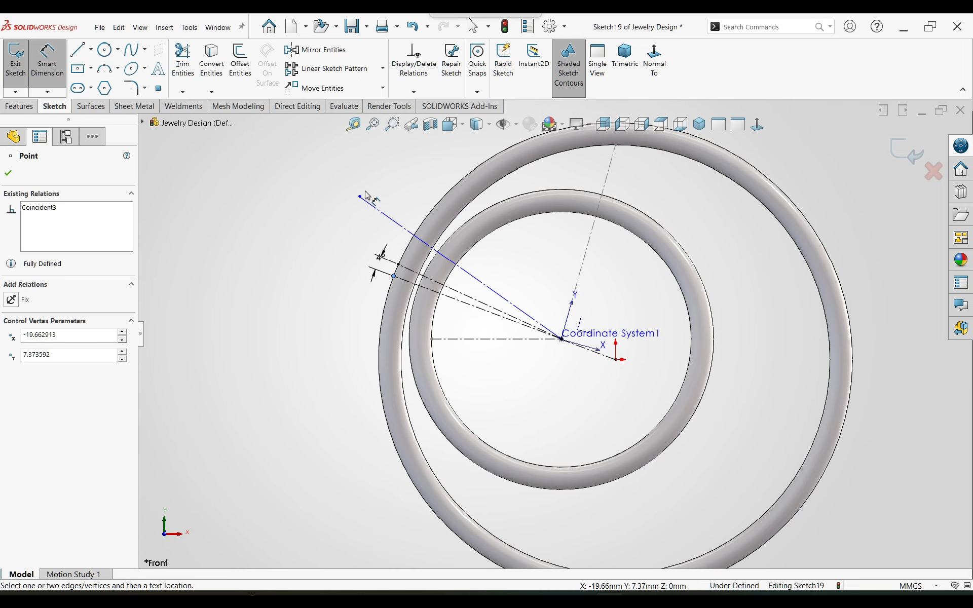
left_click(378, 209)
key("Escape")
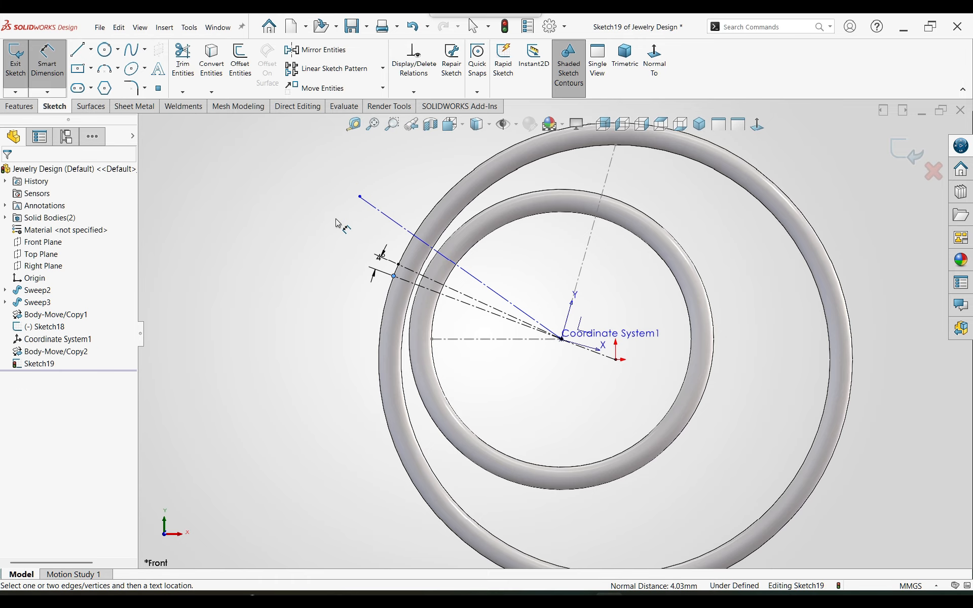
Dimension the angle between the lowest of the fanned centerlines and the long construction line and set it to 8 degrees
left_click(403, 281)
left_click(440, 253)
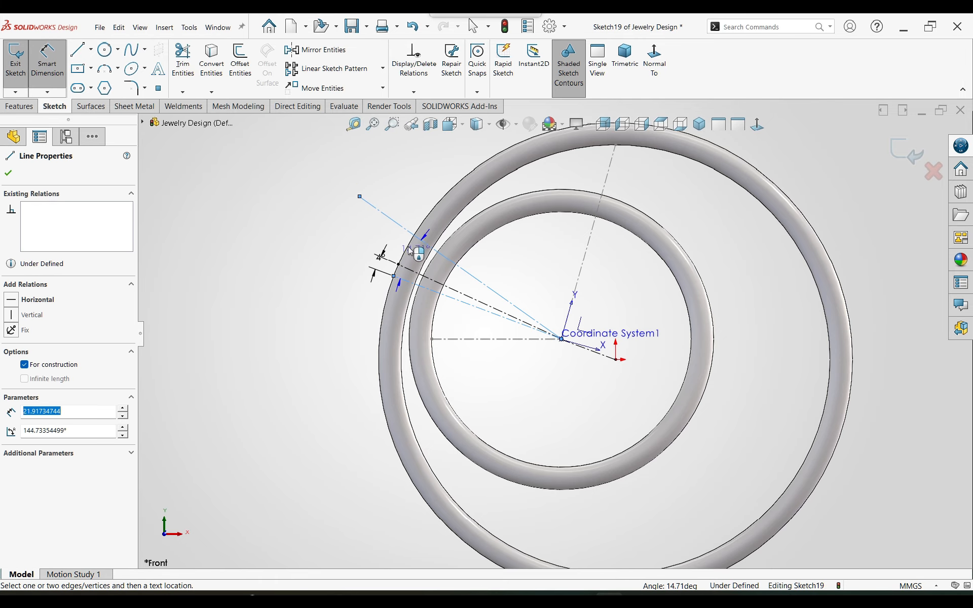
left_click(358, 230)
type("8")
key("Return")
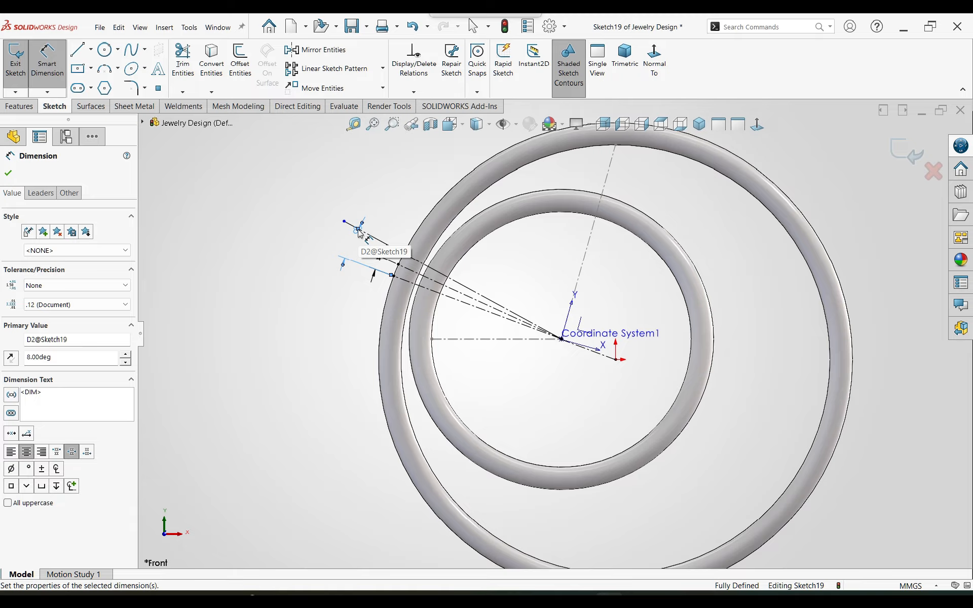
Mirror the 4-degree and 8-degree centerlines about the centerline running through both ring centres
left_click(329, 50)
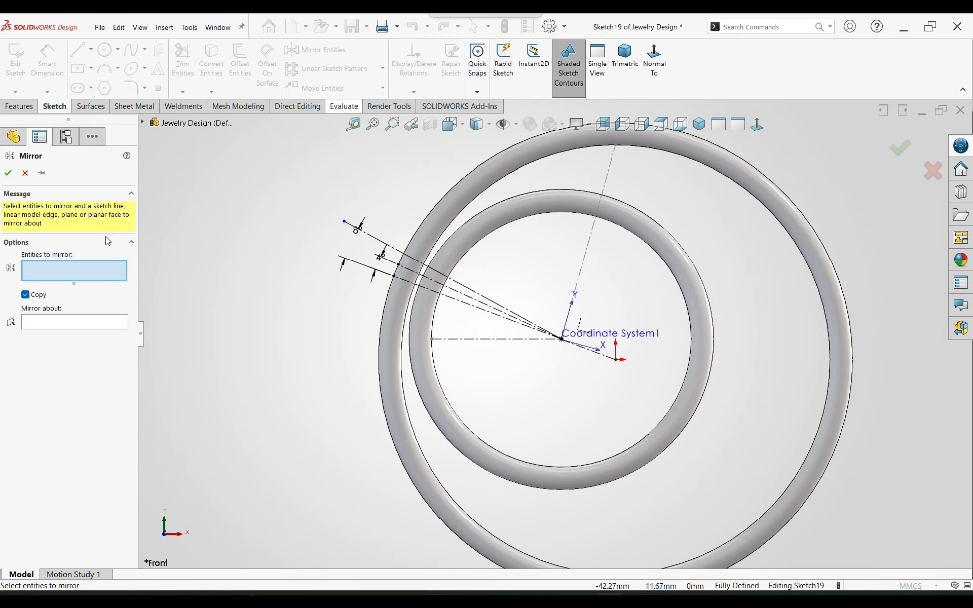
left_click(409, 274)
left_click(415, 257)
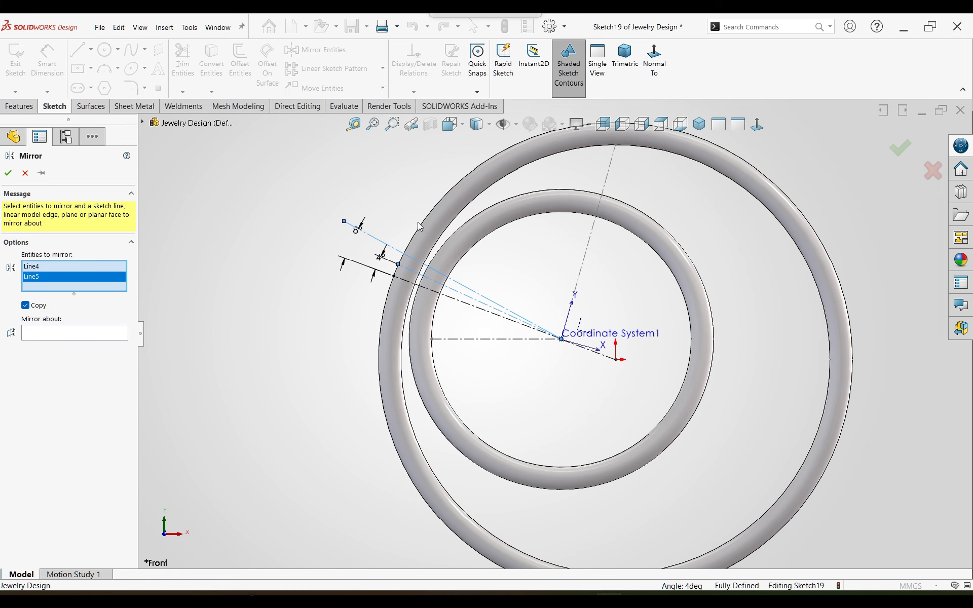
left_click(99, 337)
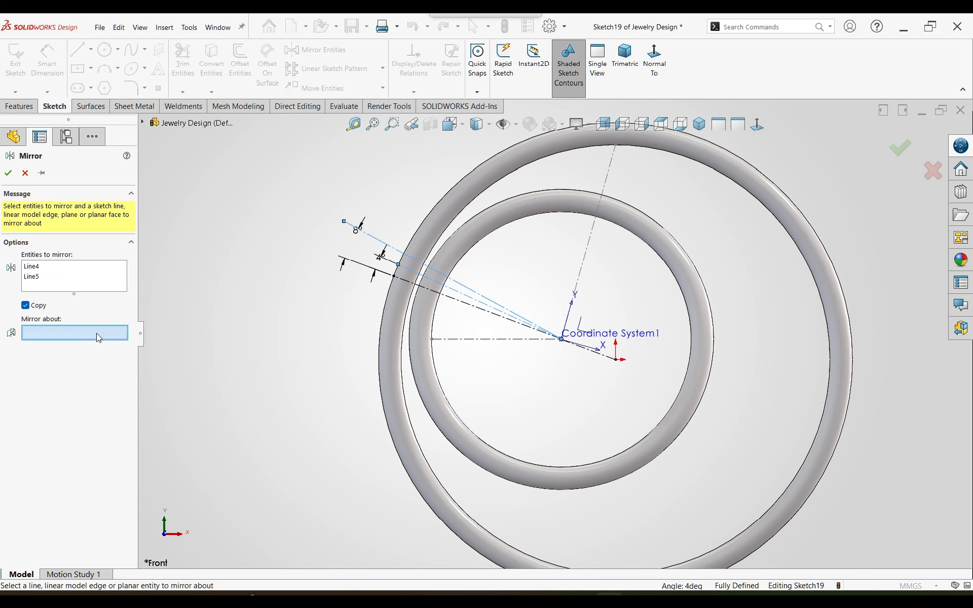
left_click(416, 286)
left_click(11, 174)
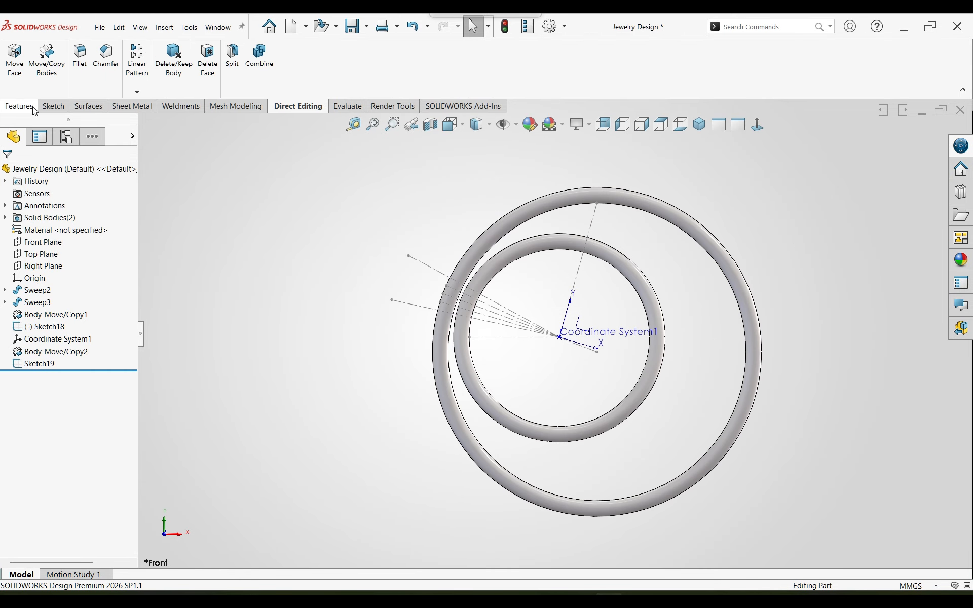
Create a reference plane coincident with the upper 4-degree centerline and perpendicular to the Front Plane
left_click(31, 107)
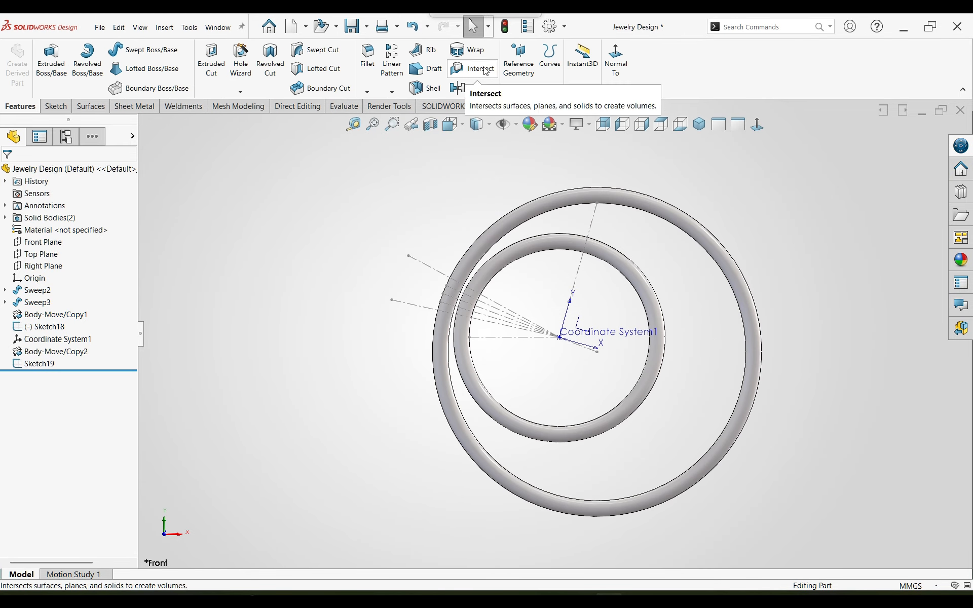
left_click(518, 63)
left_click(522, 102)
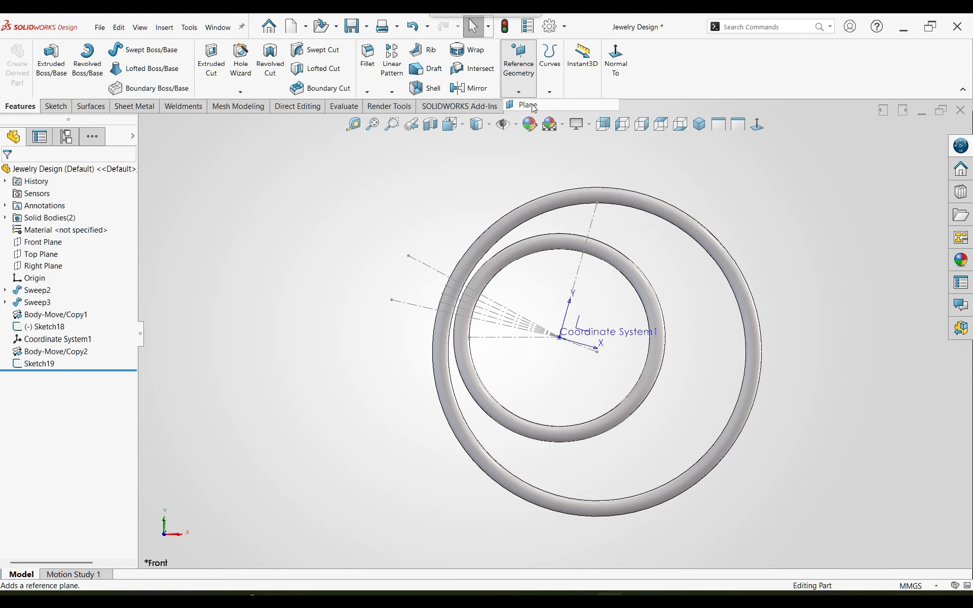
left_click(516, 345)
scroll(487, 330, "down", 4)
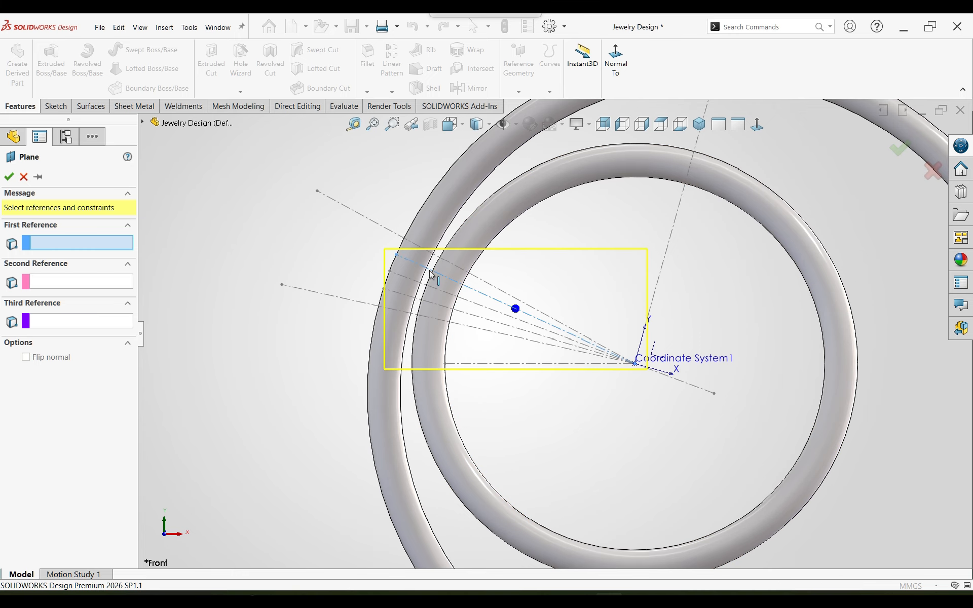
left_click(516, 309)
left_click(144, 123)
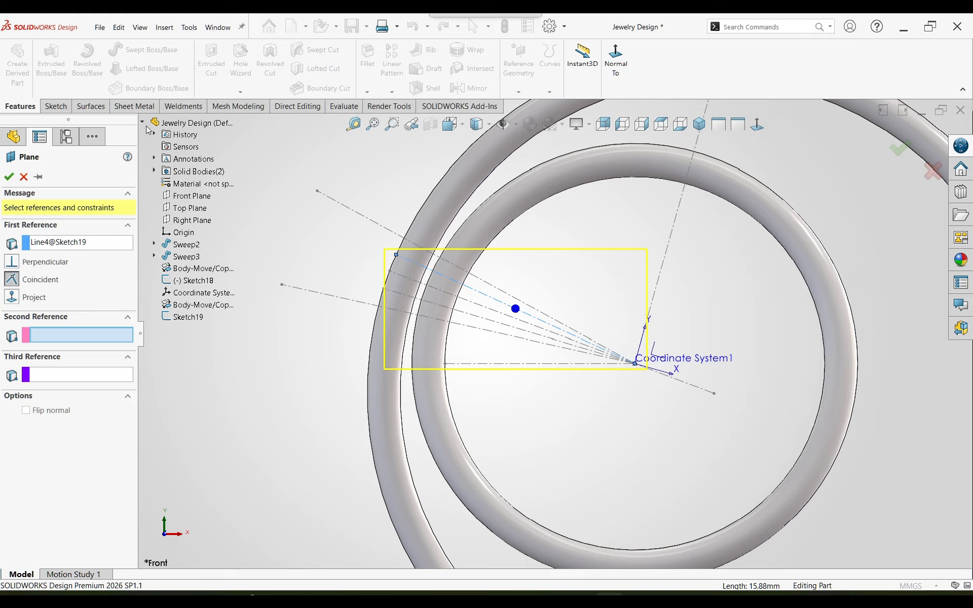
left_click(197, 197)
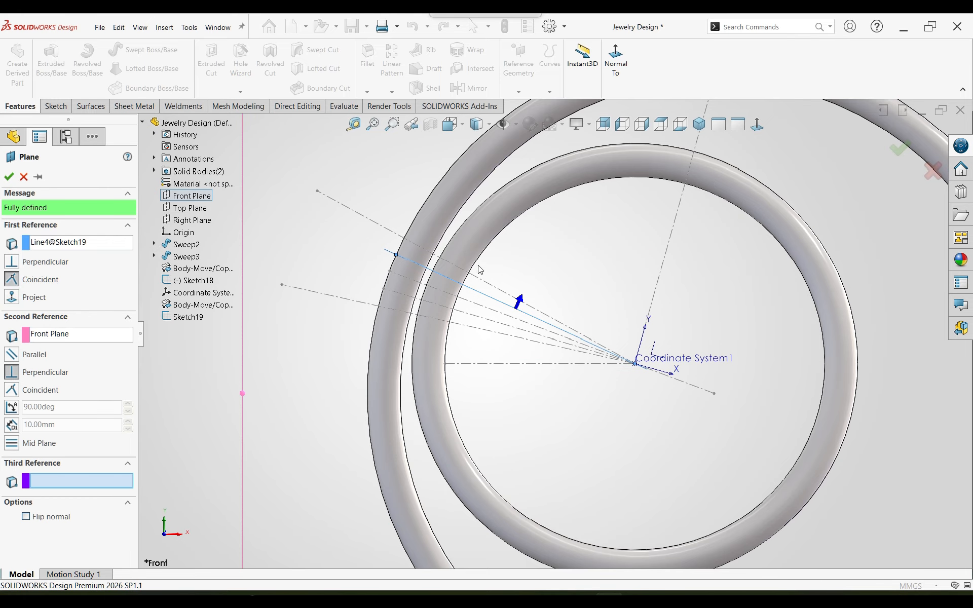
mouse_move(478, 266)
middle_mouse_down()
mouse_move(451, 308)
mouse_move(474, 255)
middle_mouse_up()
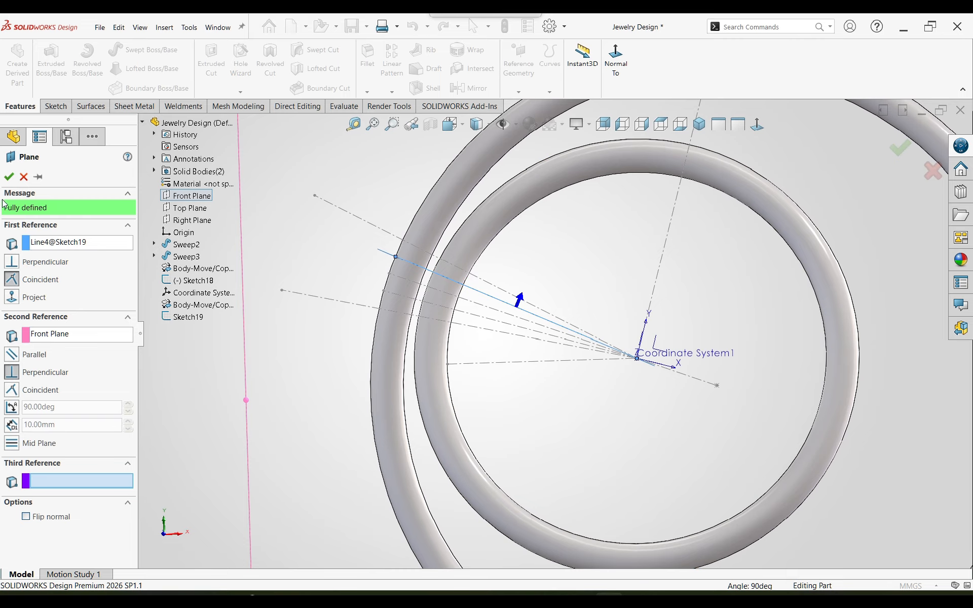
left_click(6, 179)
Display hidden lines in the new plane's sketch and draw a 6.5 mm diameter circle centred on the centerline around the ring sections
scroll(399, 260, "up", 2)
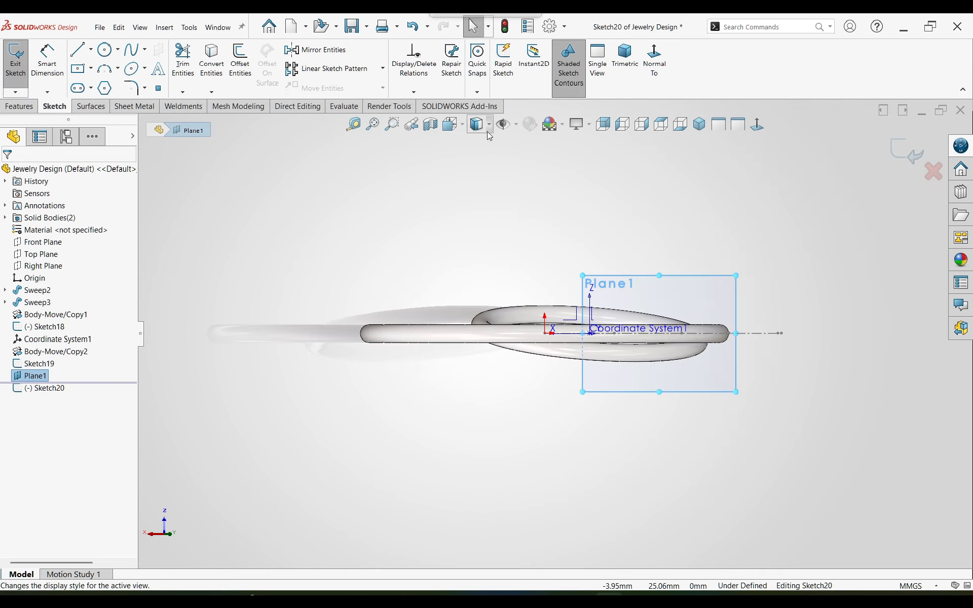
left_click(489, 127)
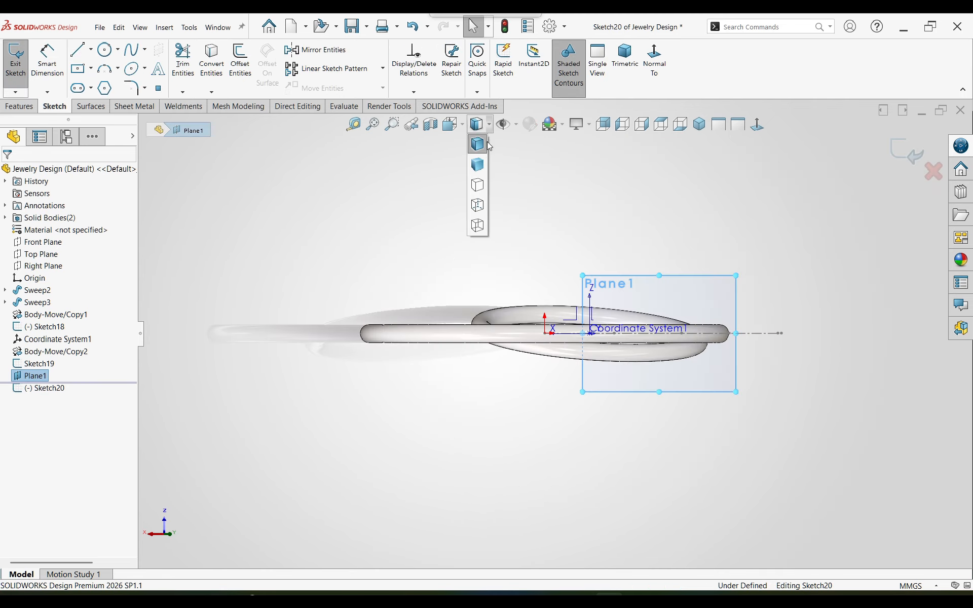
left_click(477, 205)
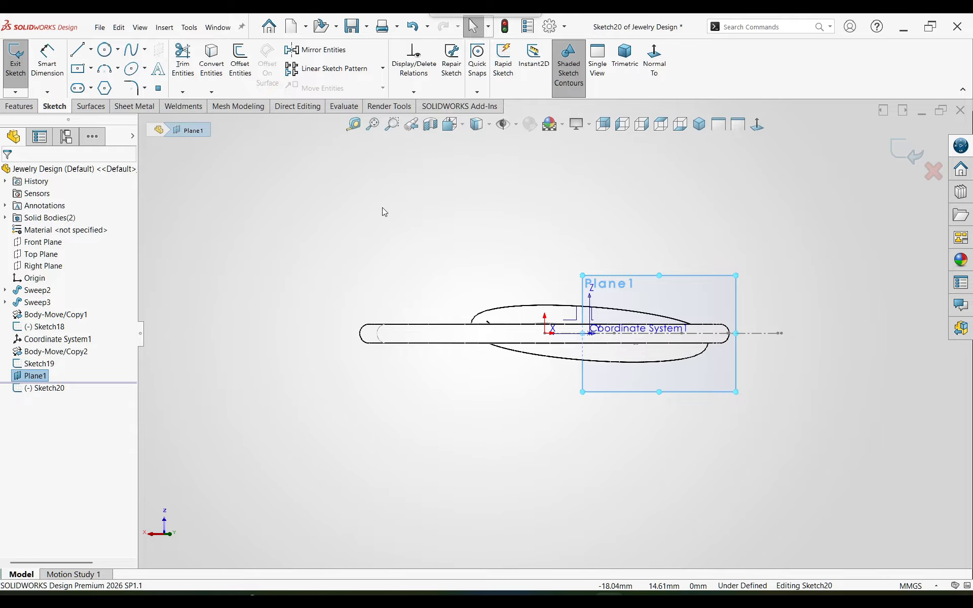
left_click(105, 56)
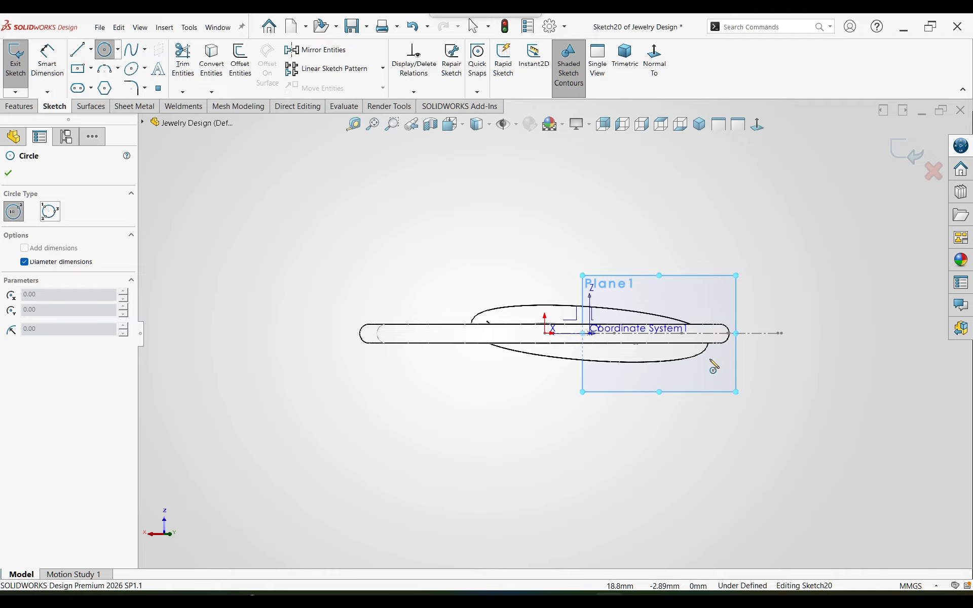
scroll(713, 358, "down", 2)
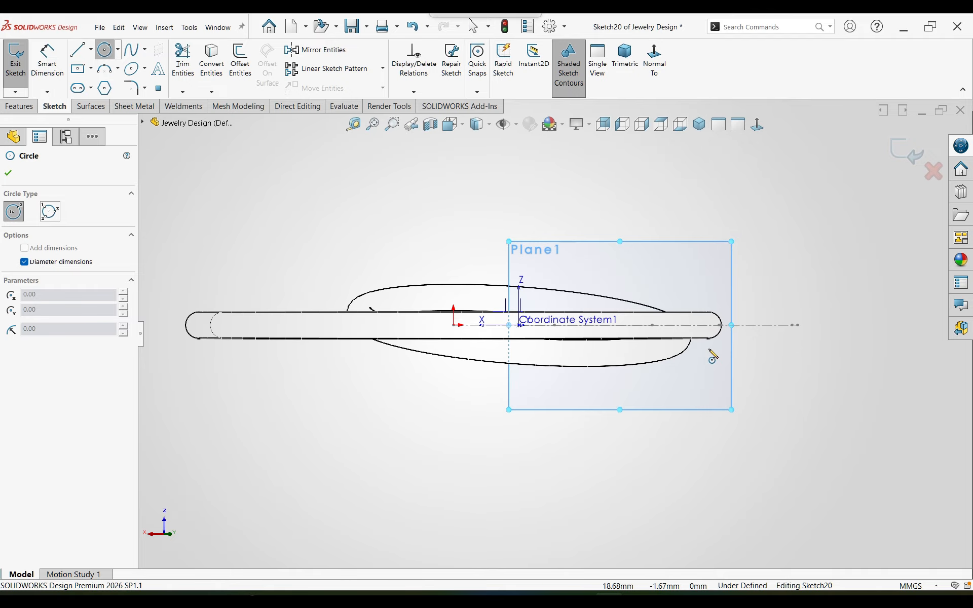
left_click(681, 324)
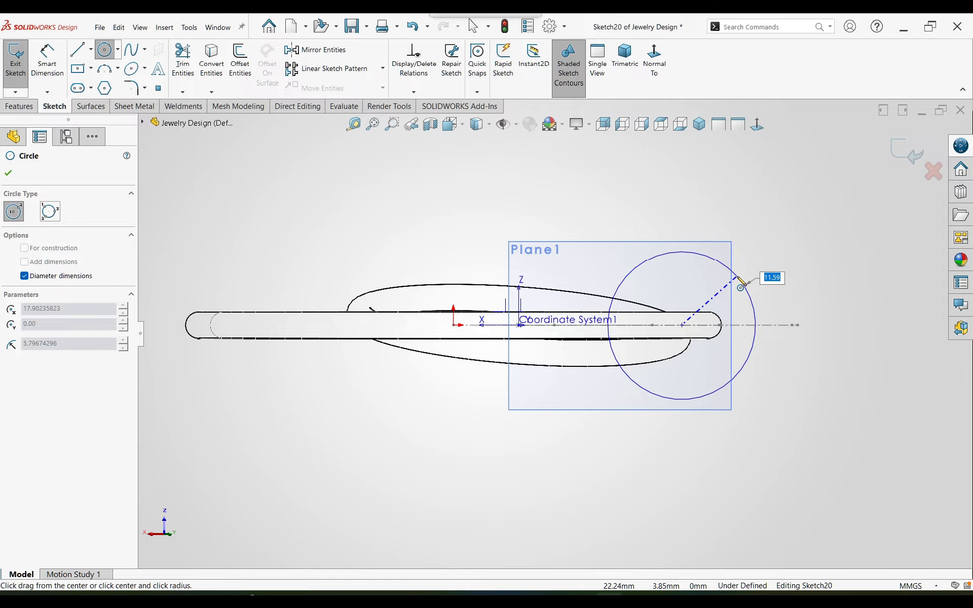
type("6.5")
key("Return")
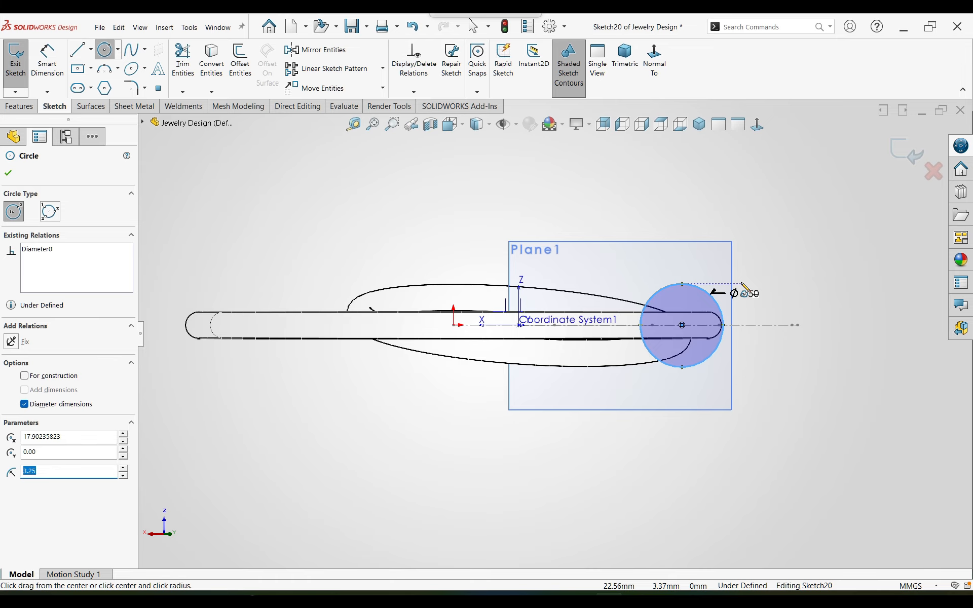
key("Escape")
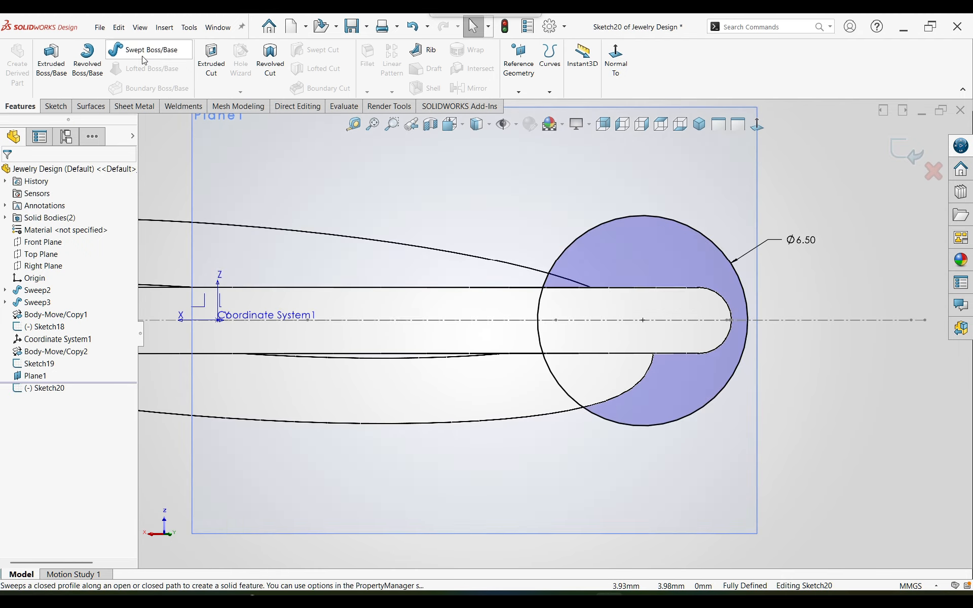
Sweep a 2 mm circular profile along the 6.5 mm circle without merging the result, and restore the shaded-with-edges display
left_click(143, 54)
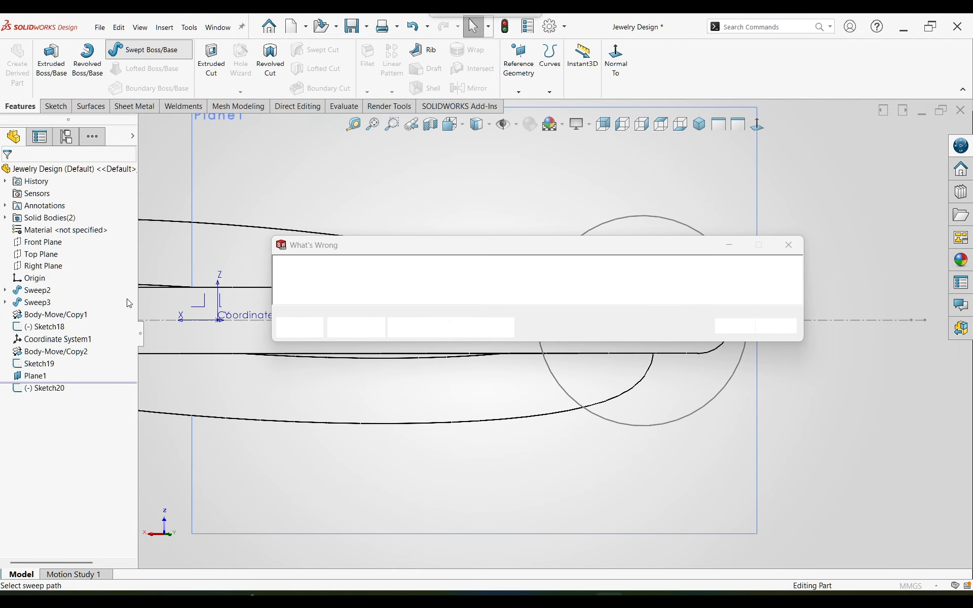
left_click(735, 326)
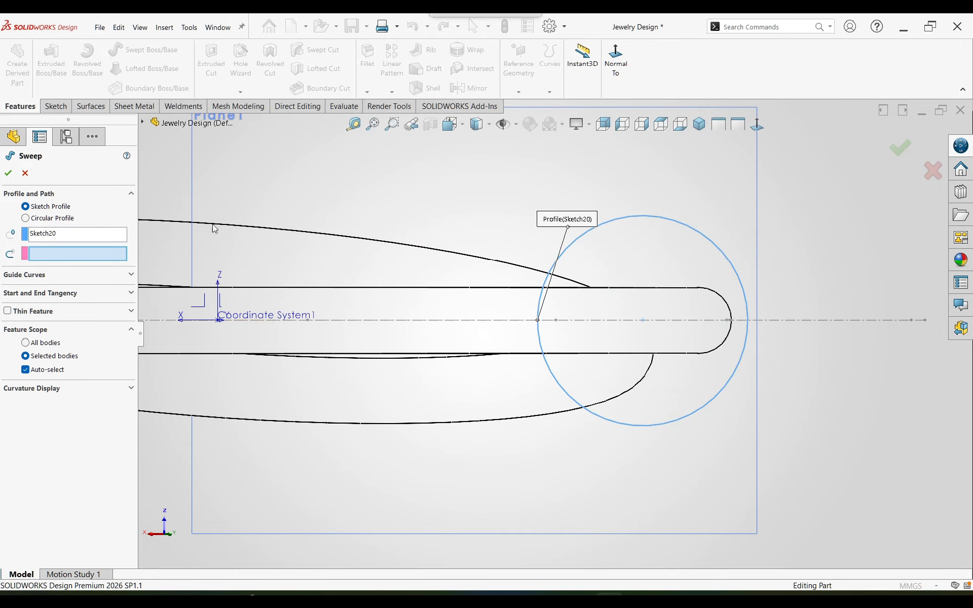
left_click(55, 222)
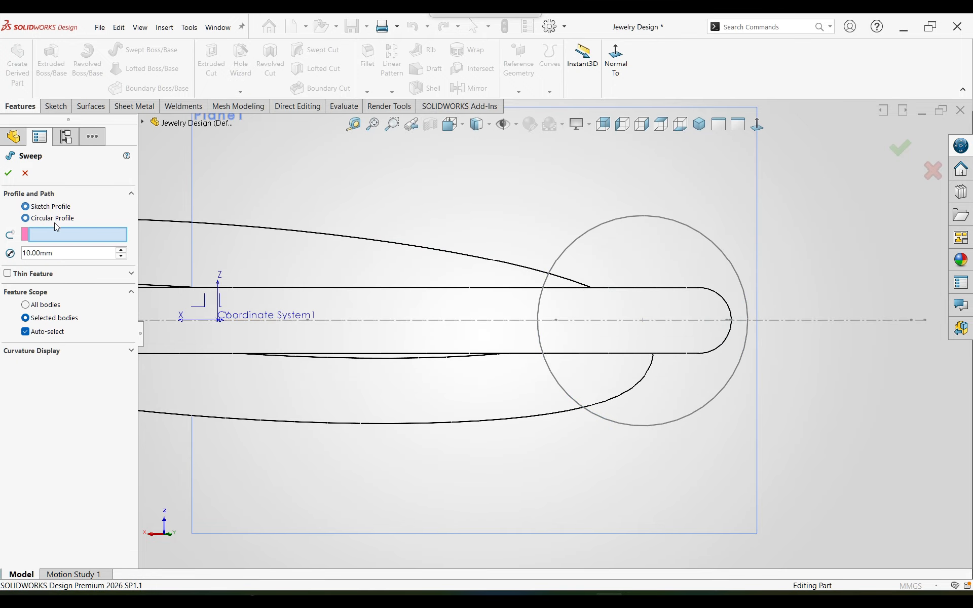
left_click(545, 296)
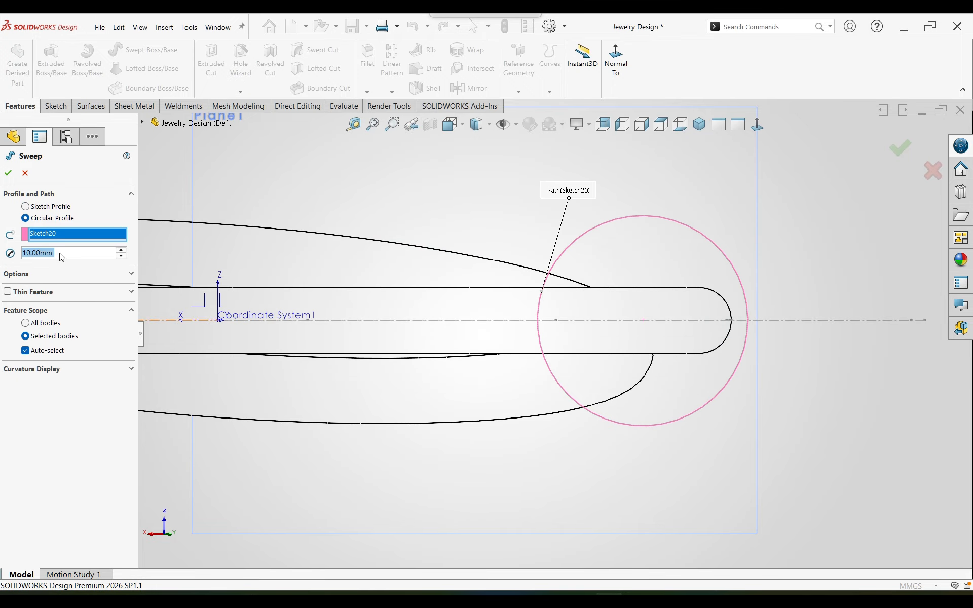
type("2")
key("Return")
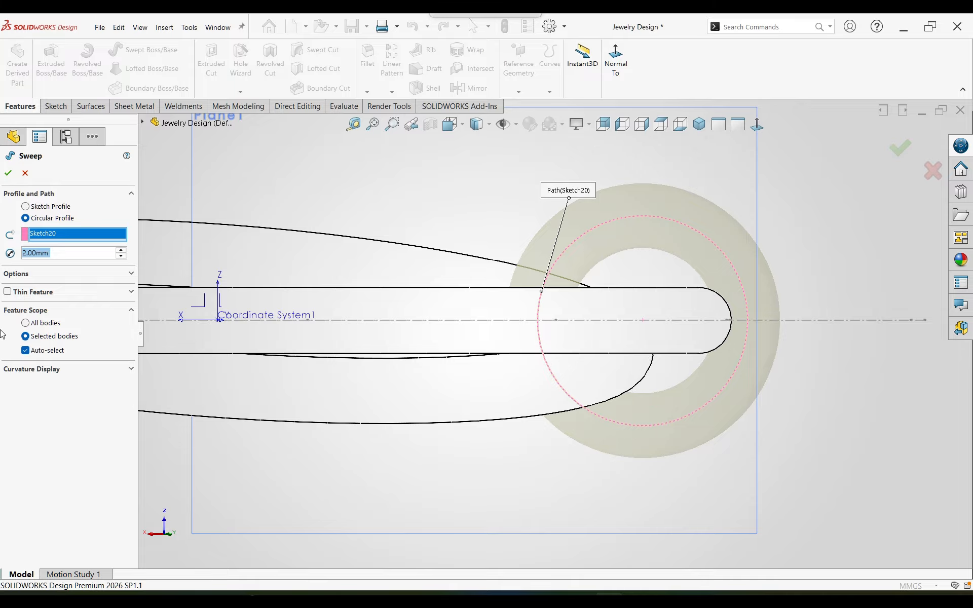
left_click(36, 274)
left_click(39, 319)
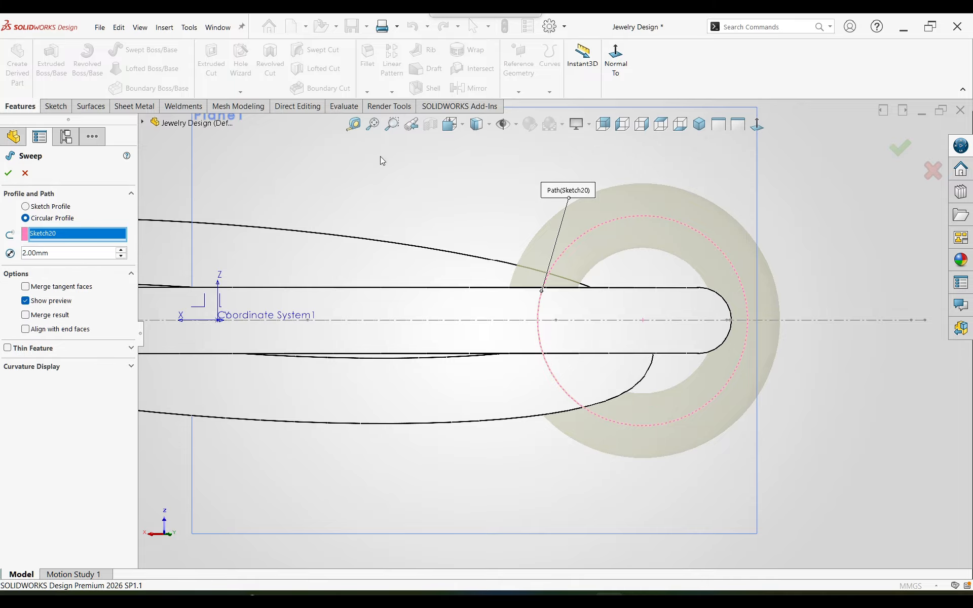
left_click(477, 124)
left_click(480, 144)
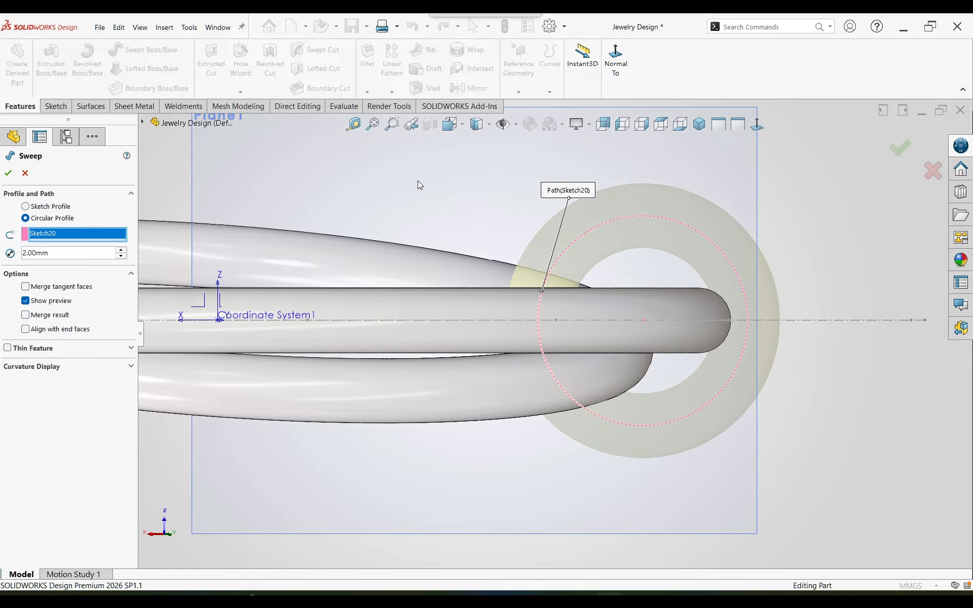
left_click(8, 172)
Edit the small link ring's path sketch and delete the coincident relation that fixes the 6.5 mm circle's centre to the centerline endpoint
scroll(482, 278, "up", 3)
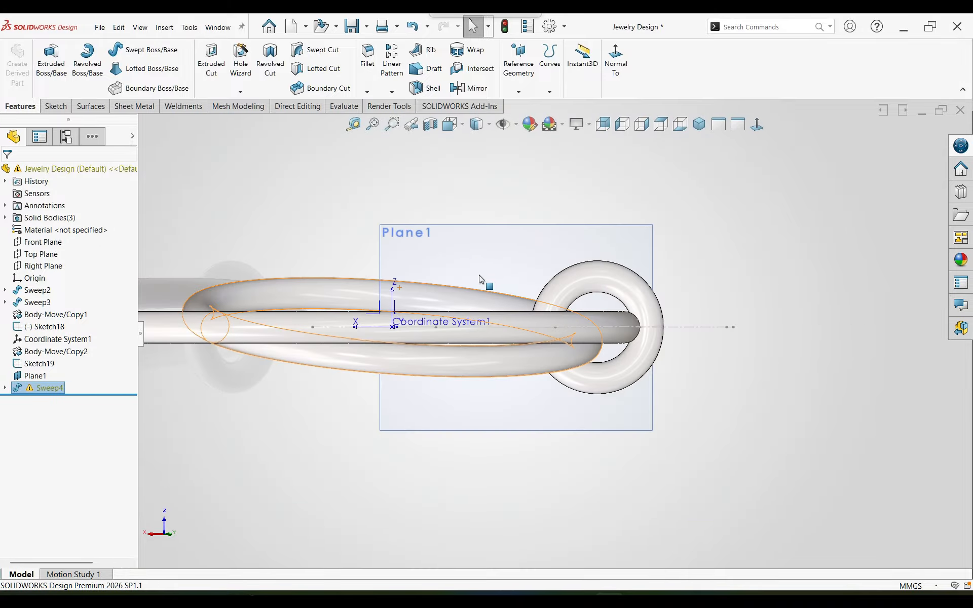
middle_click_drag(482, 278, 474, 320)
scroll(563, 385, "down", 4)
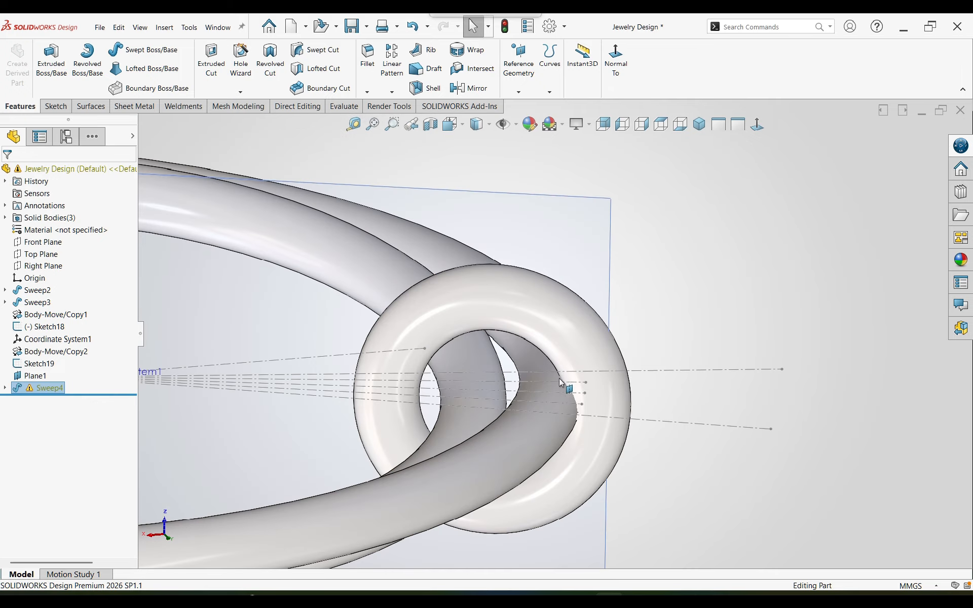
middle_click_drag(555, 378, 542, 344)
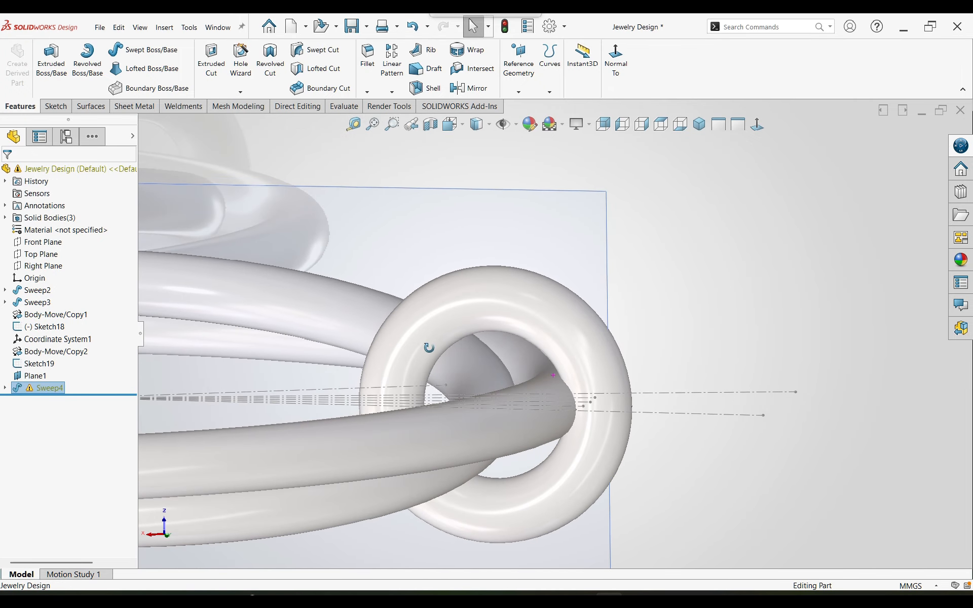
left_click(636, 269)
left_click(5, 387)
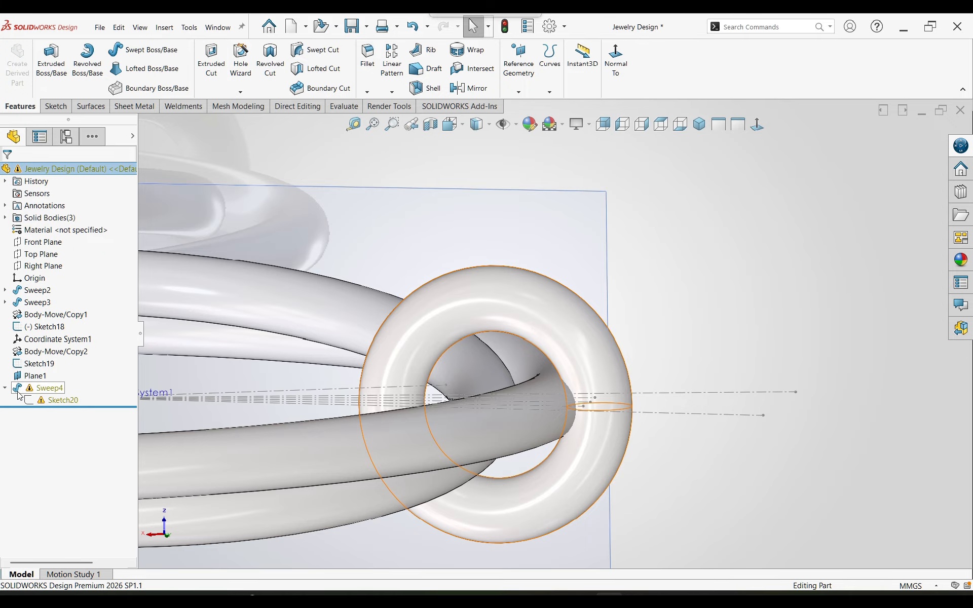
left_click(52, 400)
left_click(57, 368)
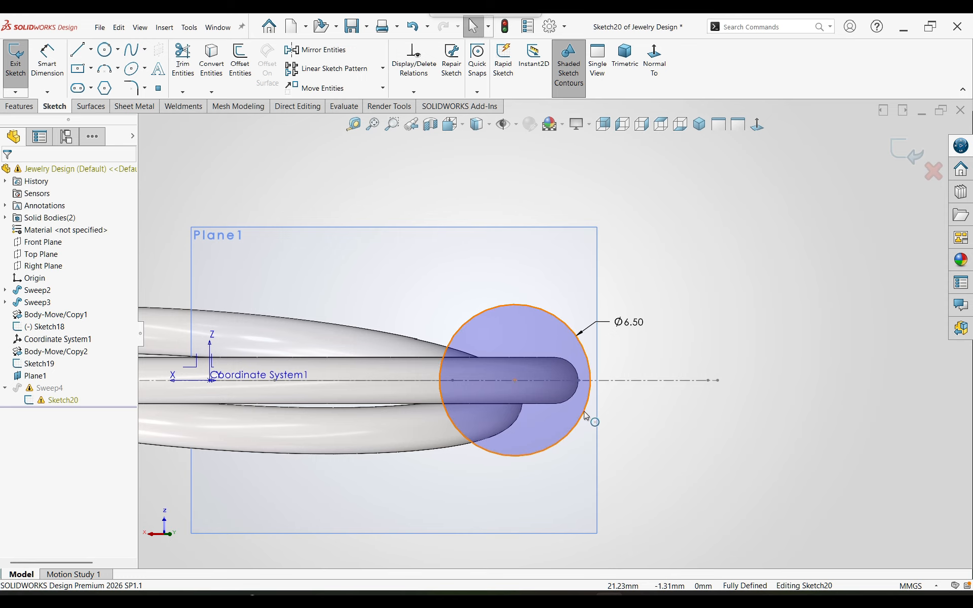
left_click(584, 402)
left_click(514, 380)
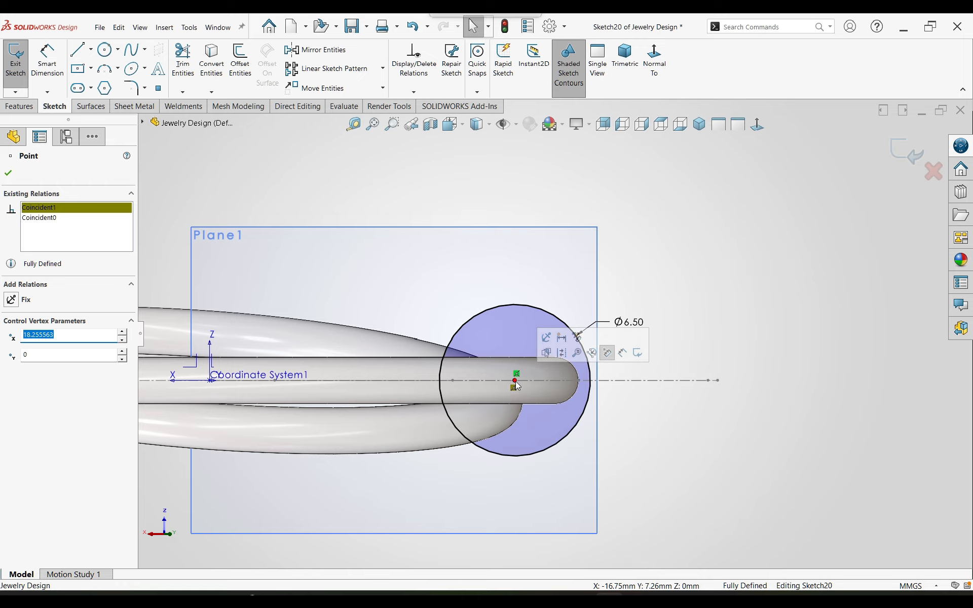
key("Delete")
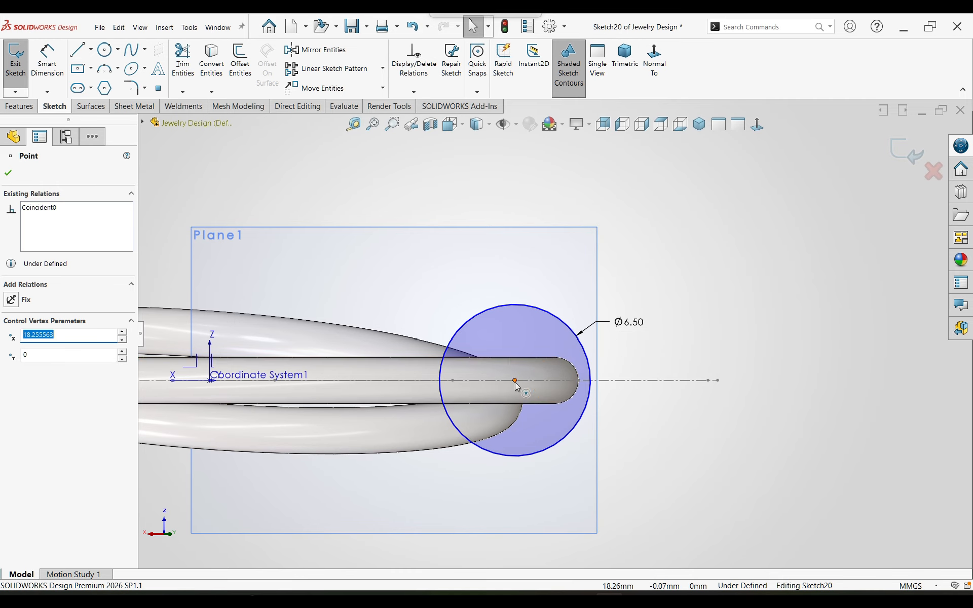
Move the 6.5 mm circle's centre outward along the centerline to about 18.7 mm from the origin and exit the sketch
left_click_drag(515, 381, 527, 385)
middle_click_drag(512, 264, 502, 294)
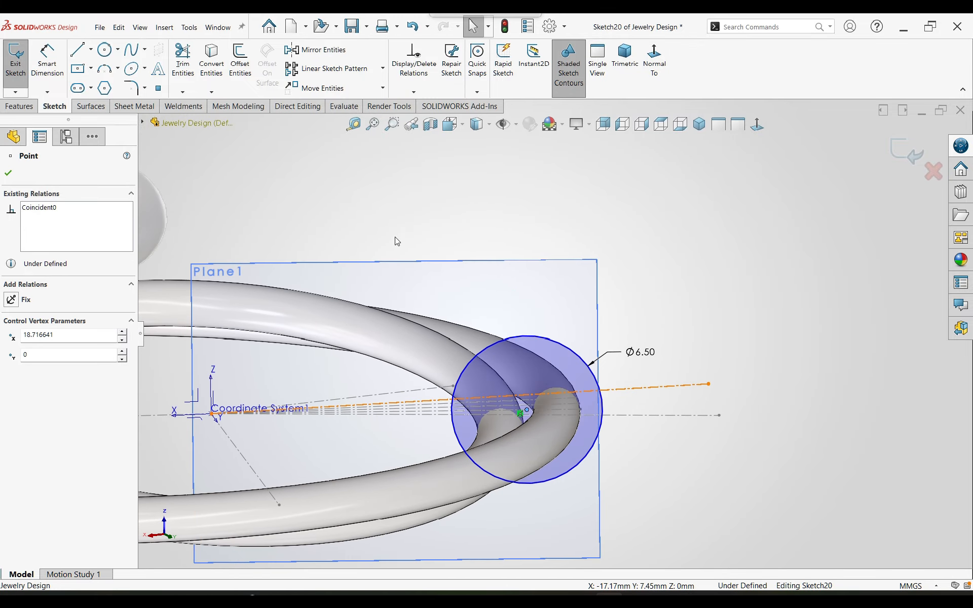
left_click(8, 175)
left_click(895, 152)
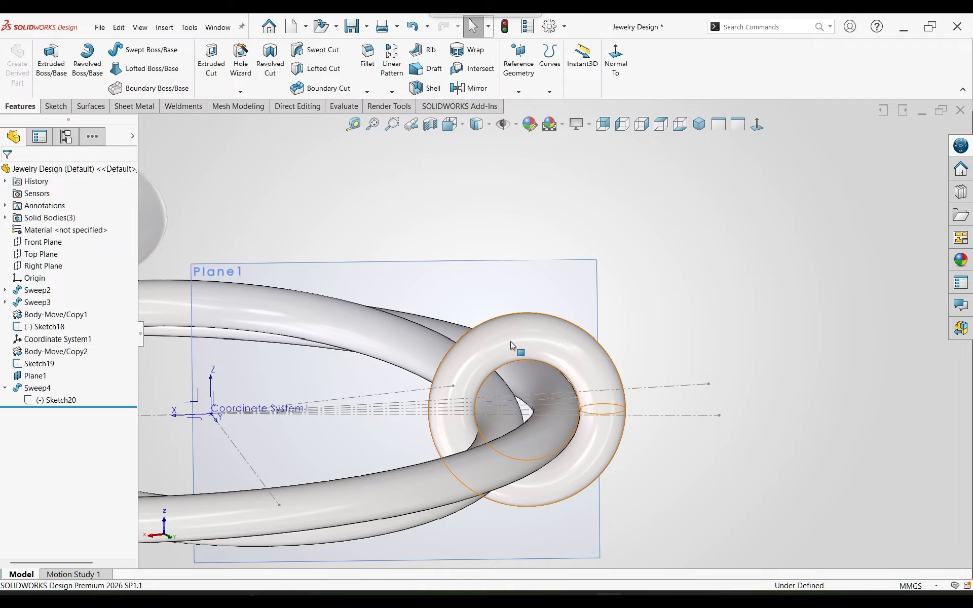
Examine from several angles how the repositioned small link ring fits around the two large ring sections
mouse_move(509, 341)
middle_mouse_down()
mouse_move(508, 330)
mouse_move(484, 326)
mouse_move(552, 409)
mouse_move(586, 359)
mouse_move(524, 310)
middle_mouse_up()
scroll(552, 410, "up", 1)
scroll(560, 413, "down", 7)
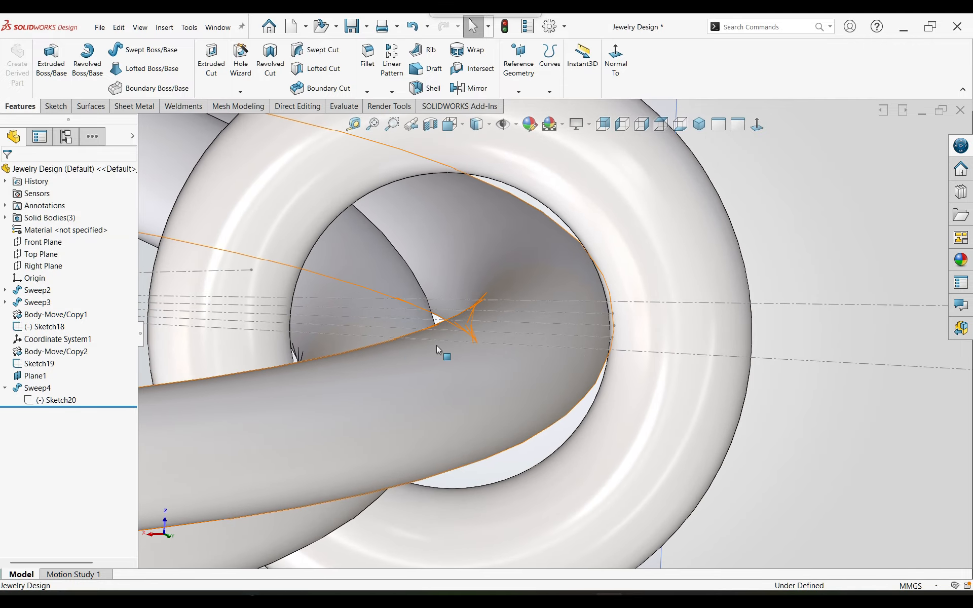
scroll(436, 345, "up", 6)
middle_click_drag(436, 345, 430, 316)
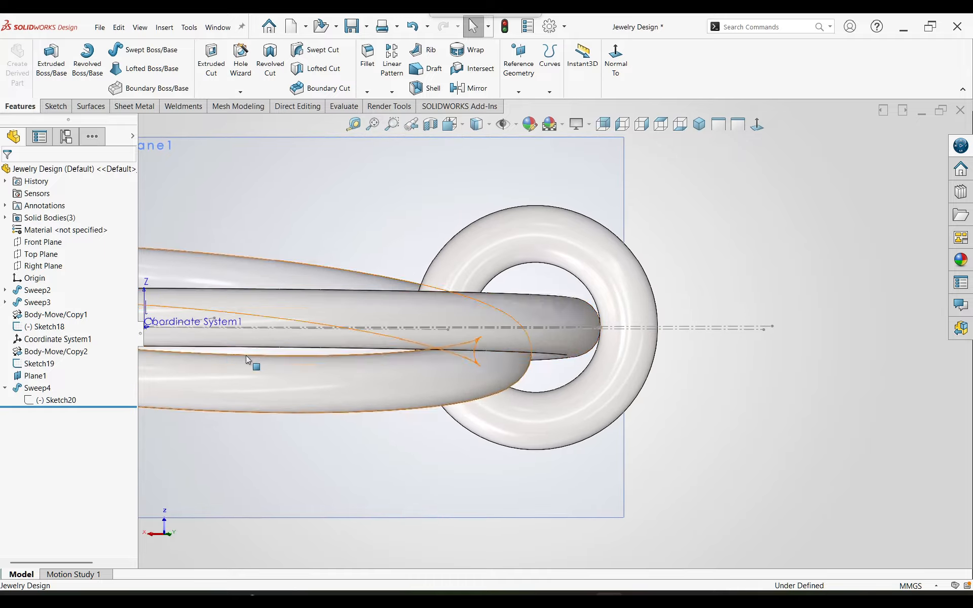
left_click(757, 124)
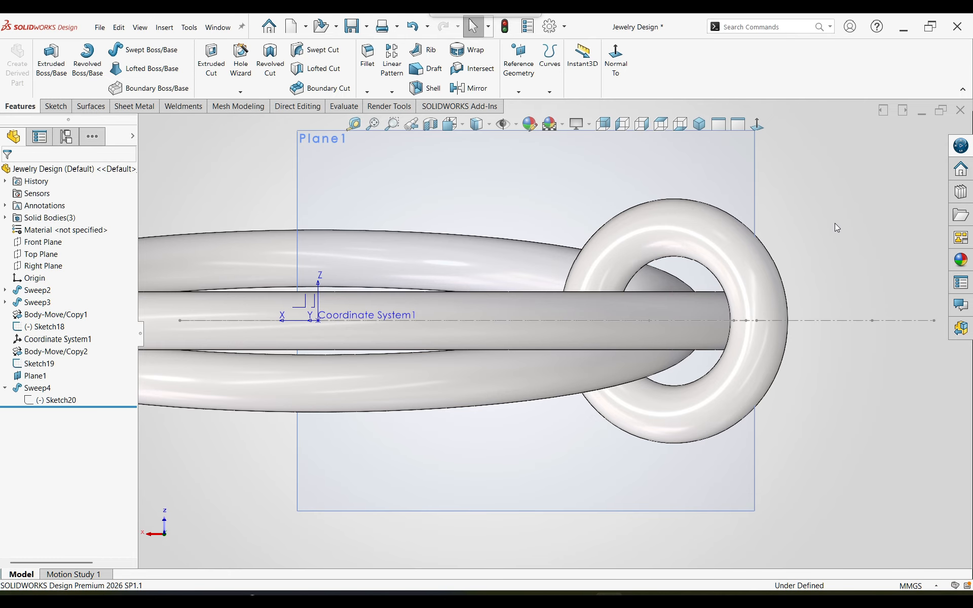
middle_click_drag(541, 297, 446, 418)
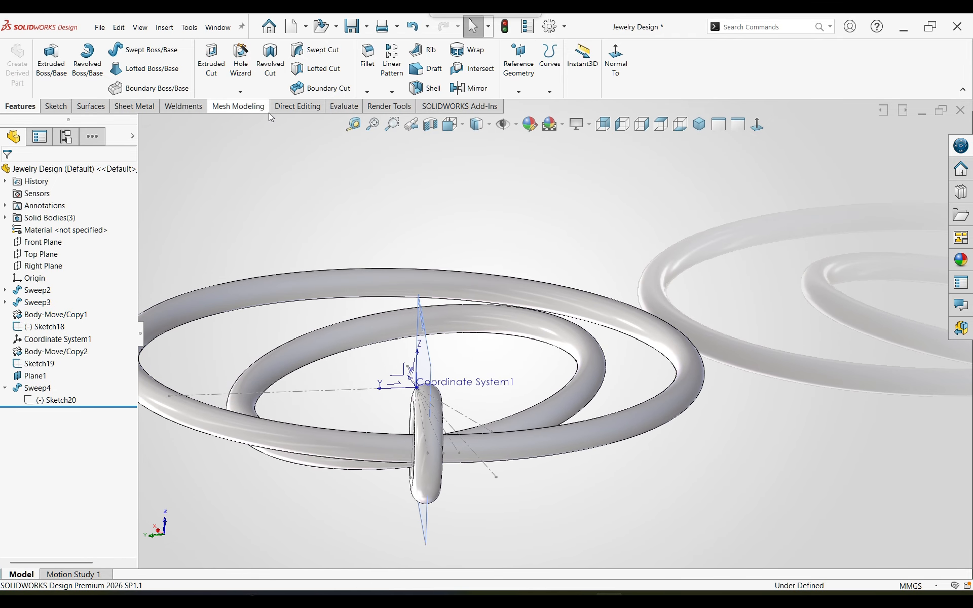
Make one copy of the small link ring body, rotated -8 degrees about Z around the centerlines' common point at the coordinate system origin
left_click(298, 106)
left_click(47, 58)
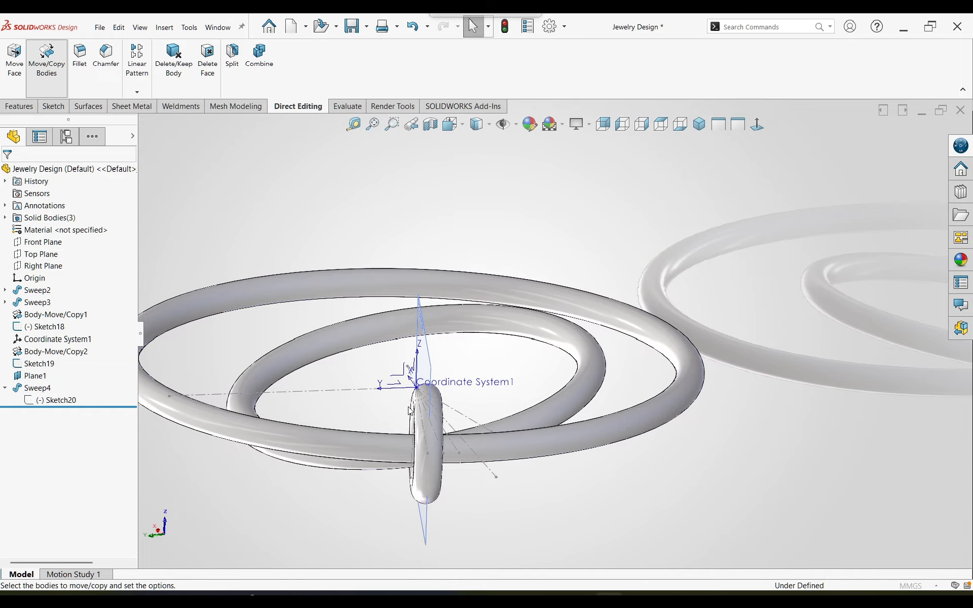
left_click(433, 446)
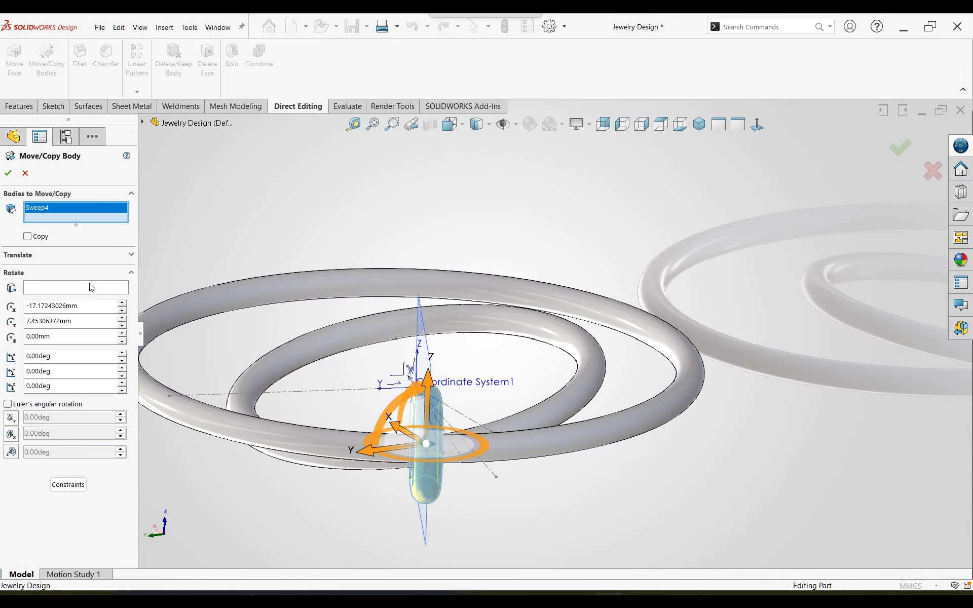
left_click(68, 288)
middle_click_drag(417, 381, 460, 387)
left_click(443, 394)
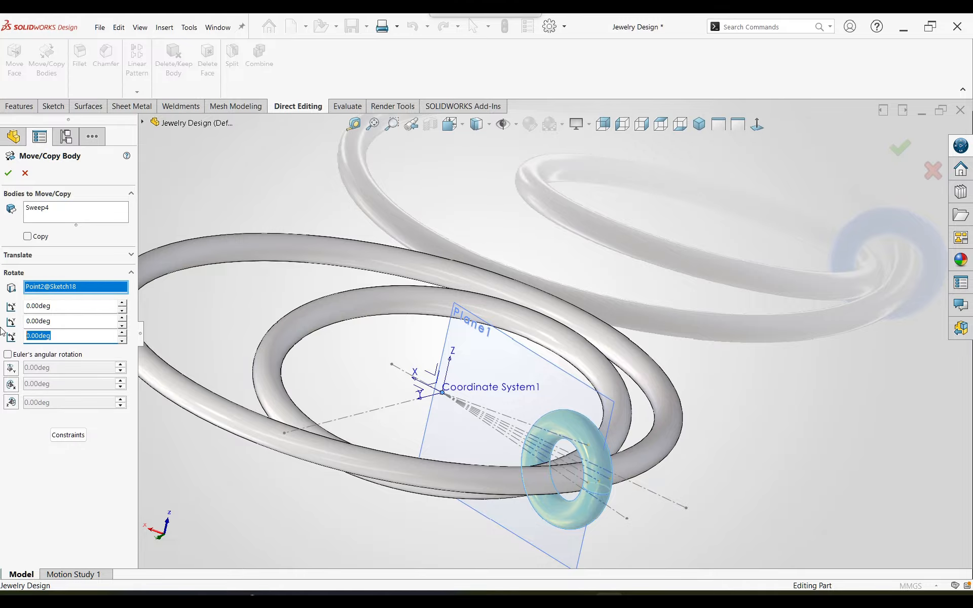
key("Return")
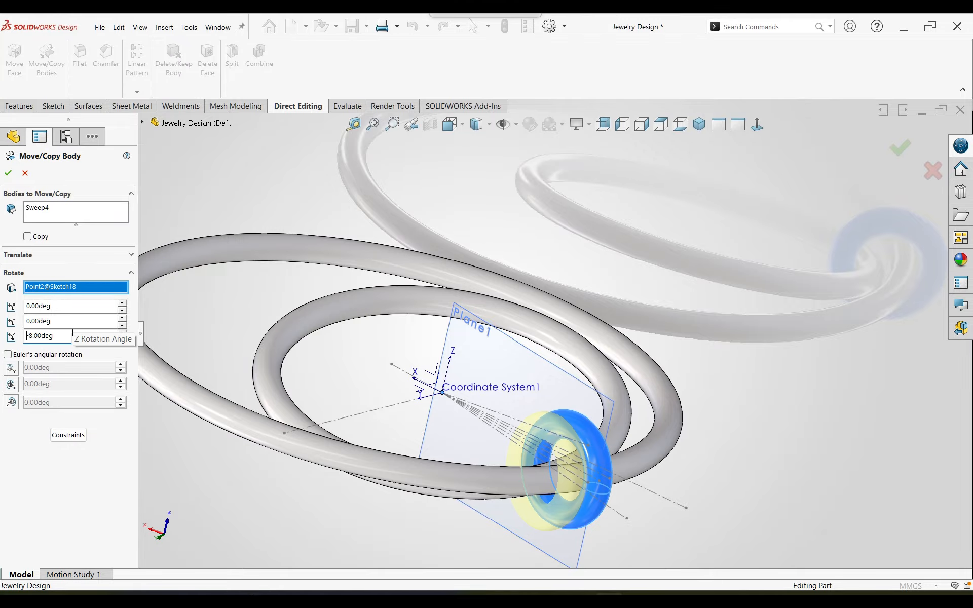
scroll(454, 475, "up", 2)
middle_click_drag(453, 475, 410, 464)
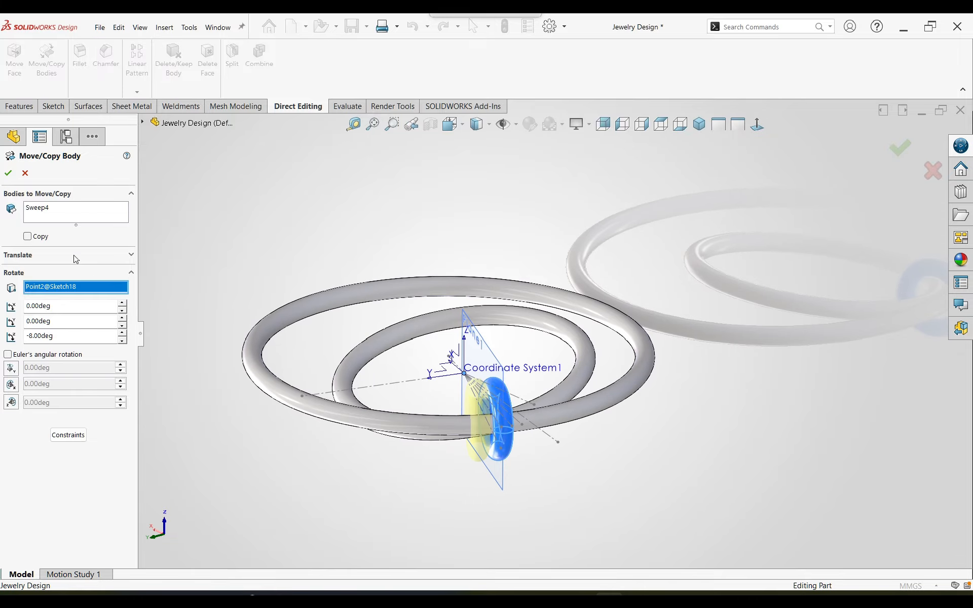
left_click(37, 238)
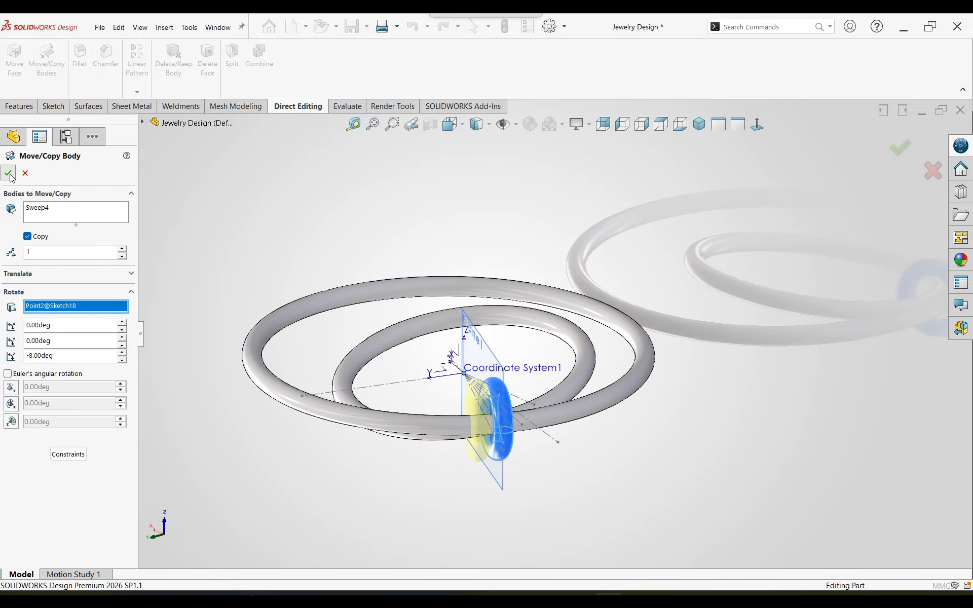
left_click(8, 173)
Set the small link ring sweep's circular profile diameter to 1.5 mm
scroll(509, 391, "down", 3)
middle_click_drag(509, 391, 529, 406)
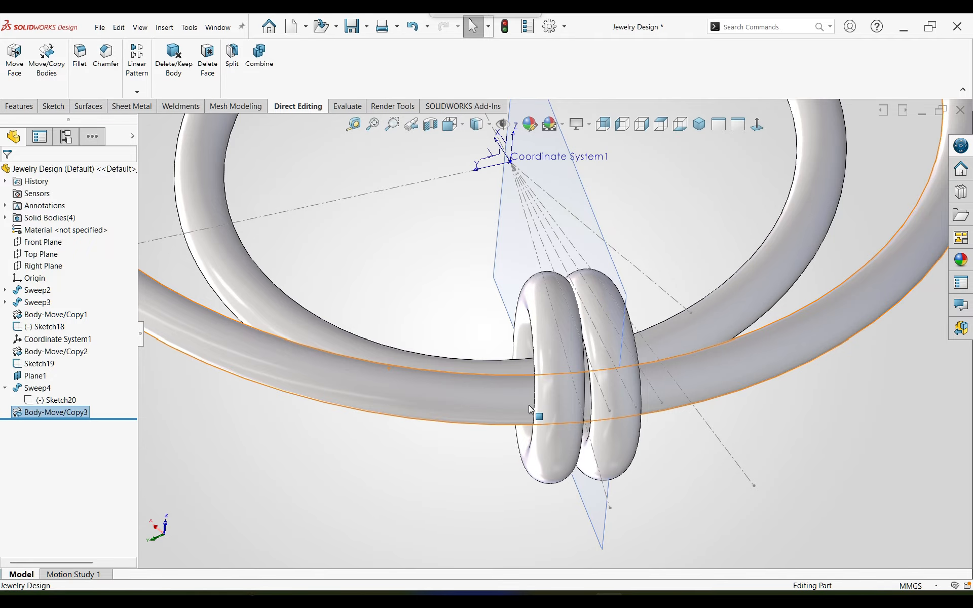
left_click(38, 388)
left_click(35, 355)
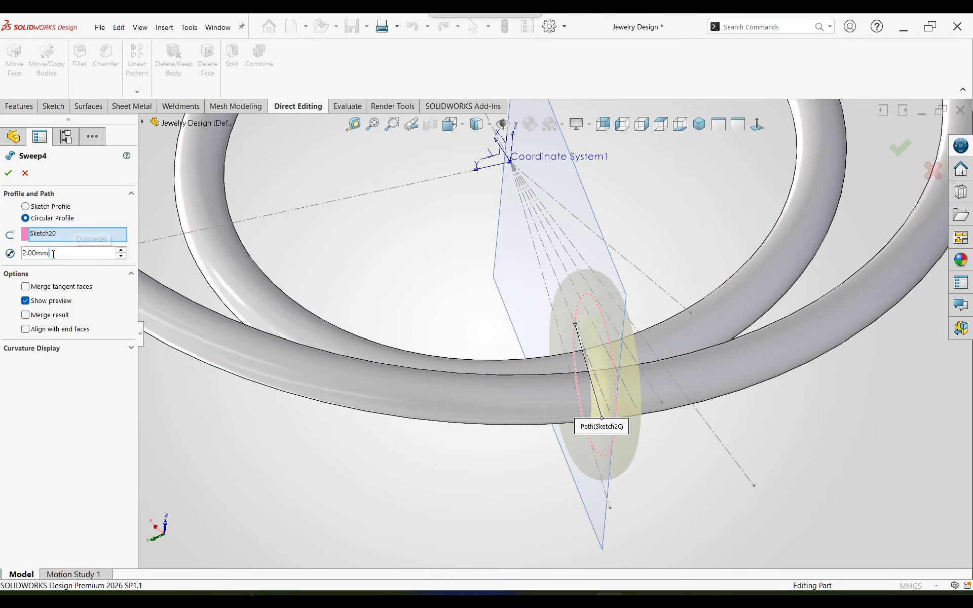
left_click_drag(50, 253, 29, 248)
type("1.5")
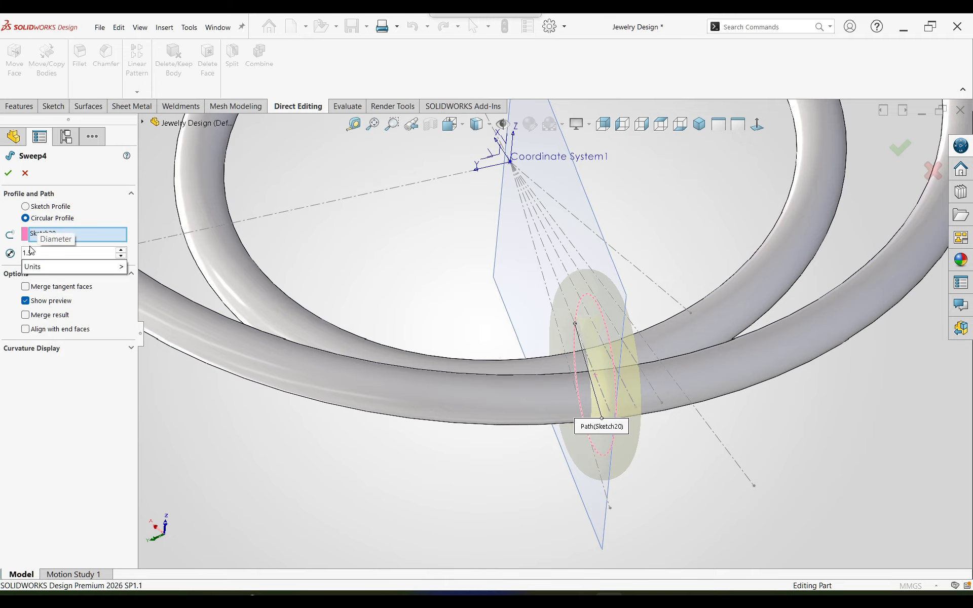
key("Return")
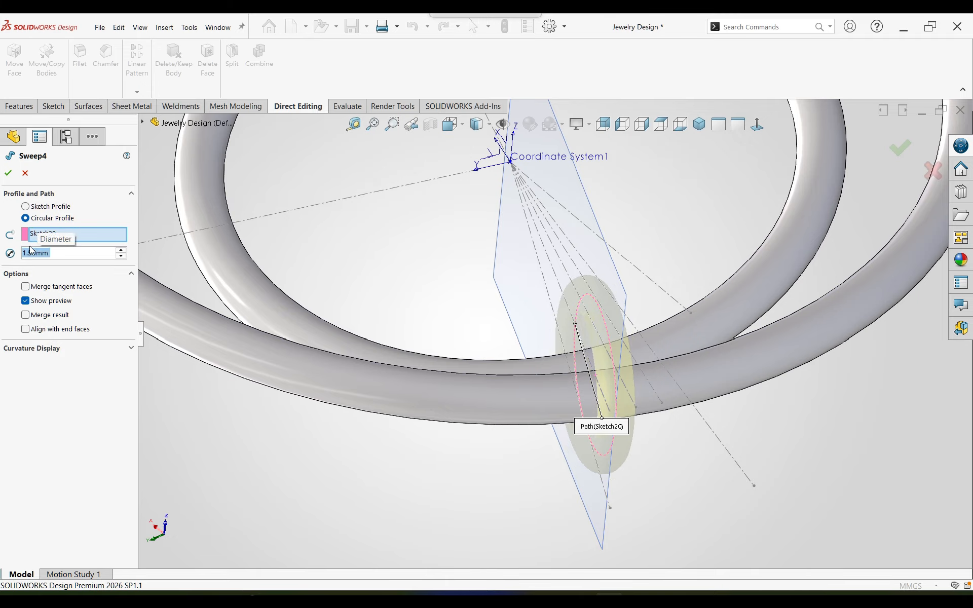
key("Return")
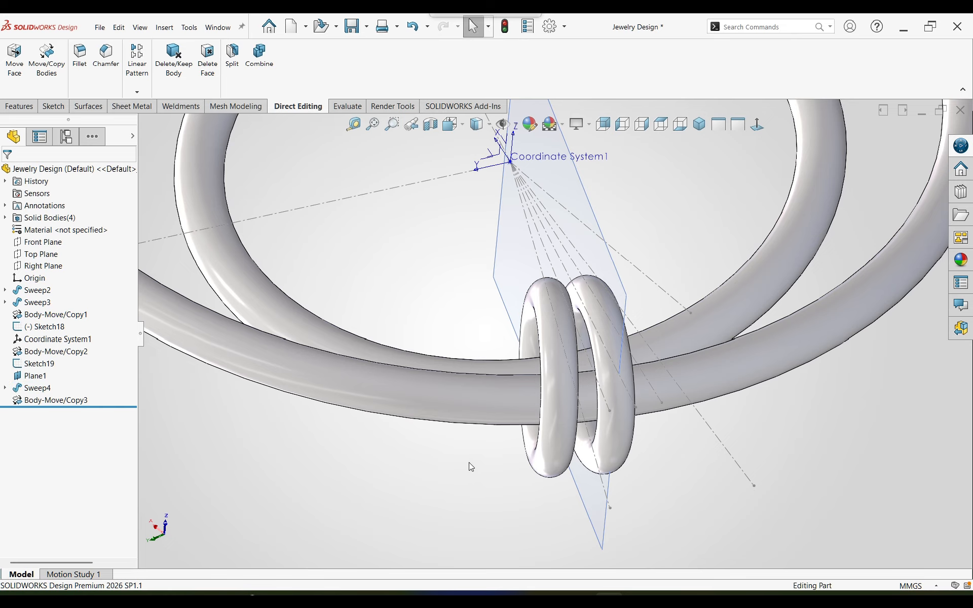
Looking normal to the Front Plane, make 2 copies of the original small link ring, rotated 8 degrees about Z around the coordinate system origin
scroll(467, 434, "up", 5)
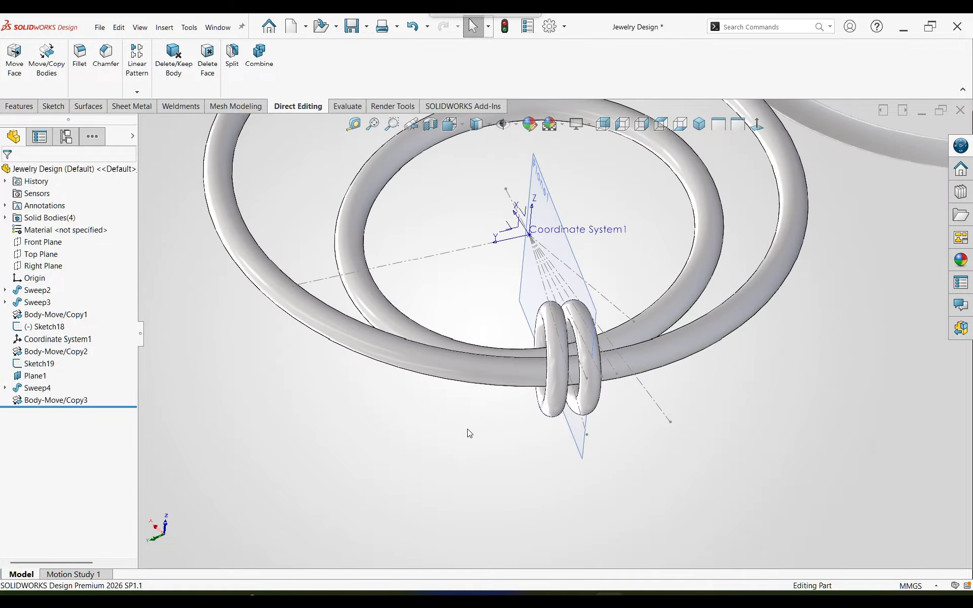
left_click(41, 254)
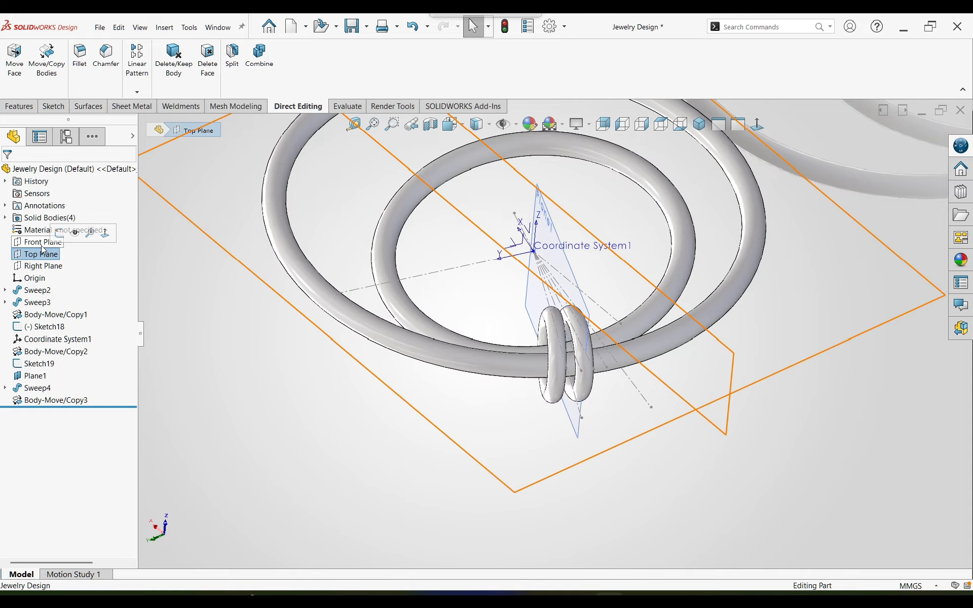
left_click(40, 242)
left_click(93, 230)
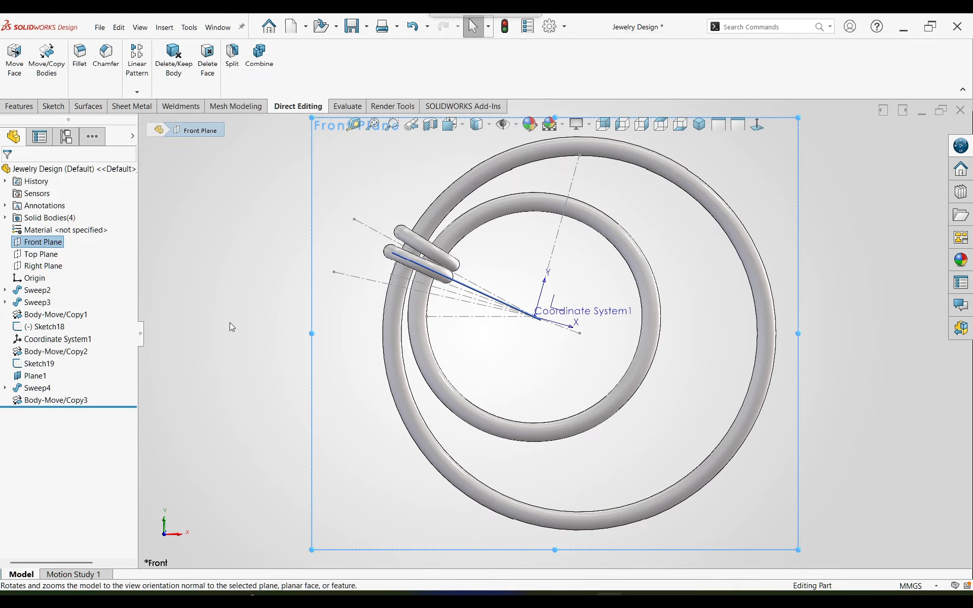
left_click(229, 322)
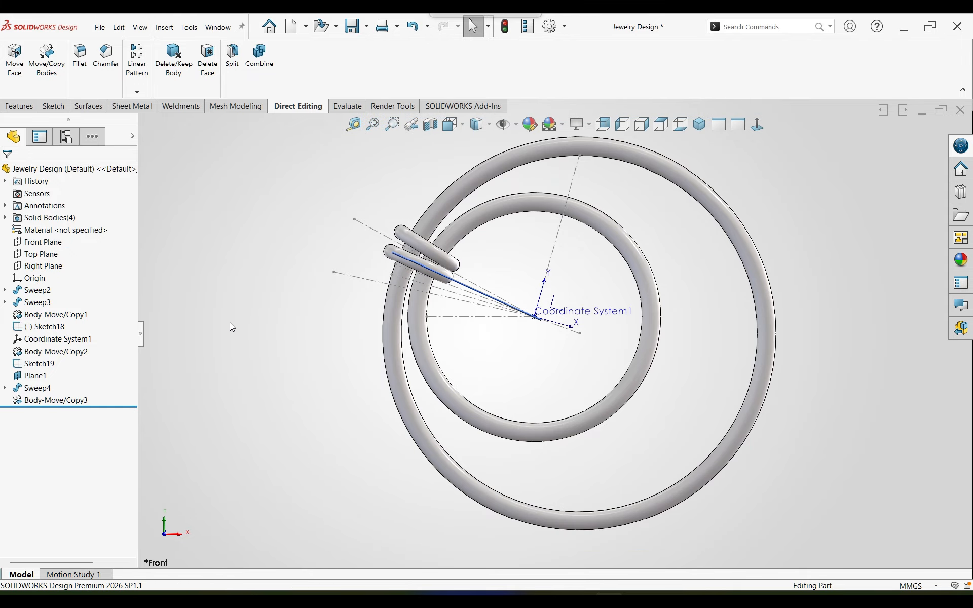
left_click(48, 66)
left_click(395, 243)
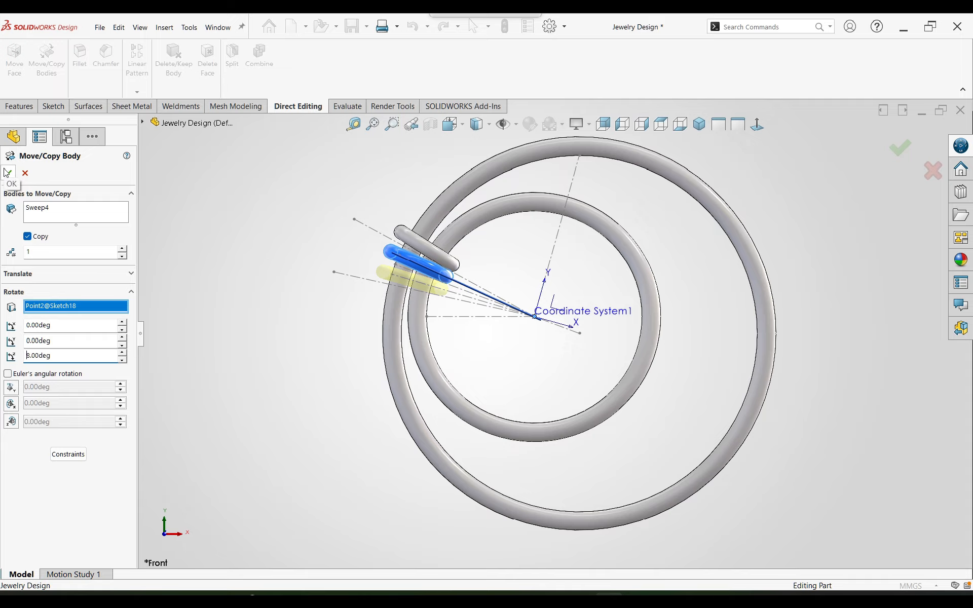
left_click(7, 172)
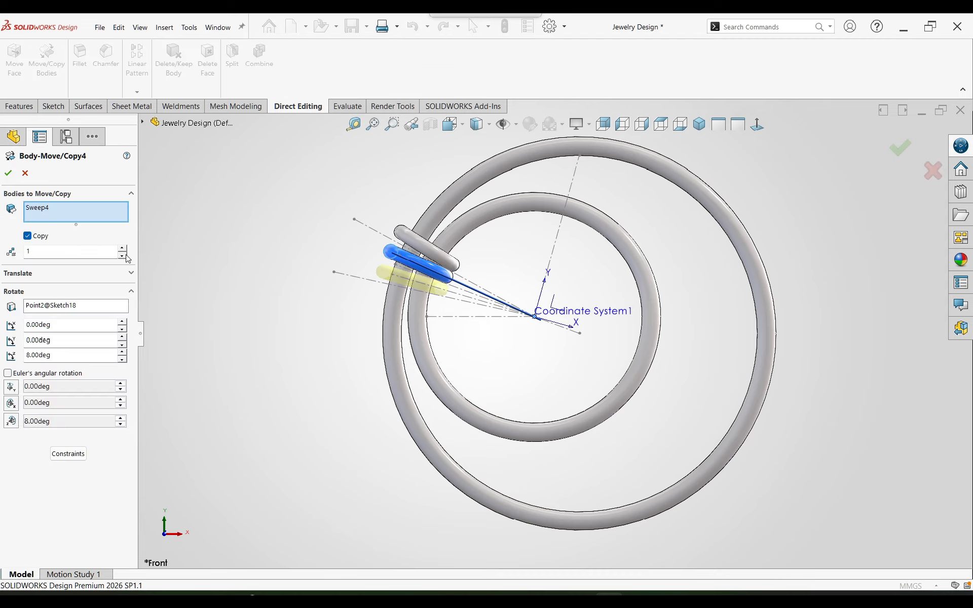
left_click(123, 249)
left_click(8, 172)
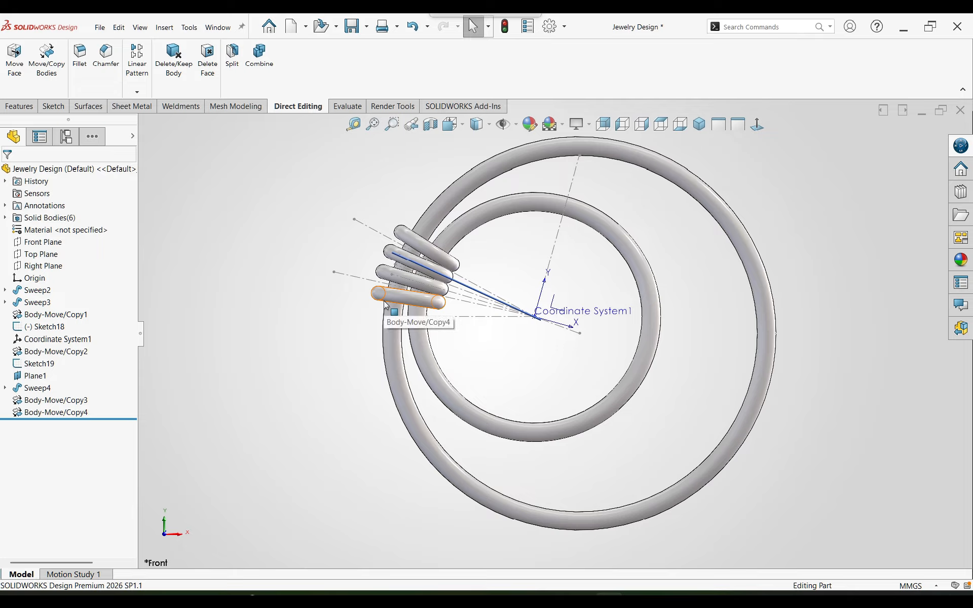
Hide the construction centerlines and the angled reference plane
right_click(484, 318)
key("Escape")
right_click(474, 310)
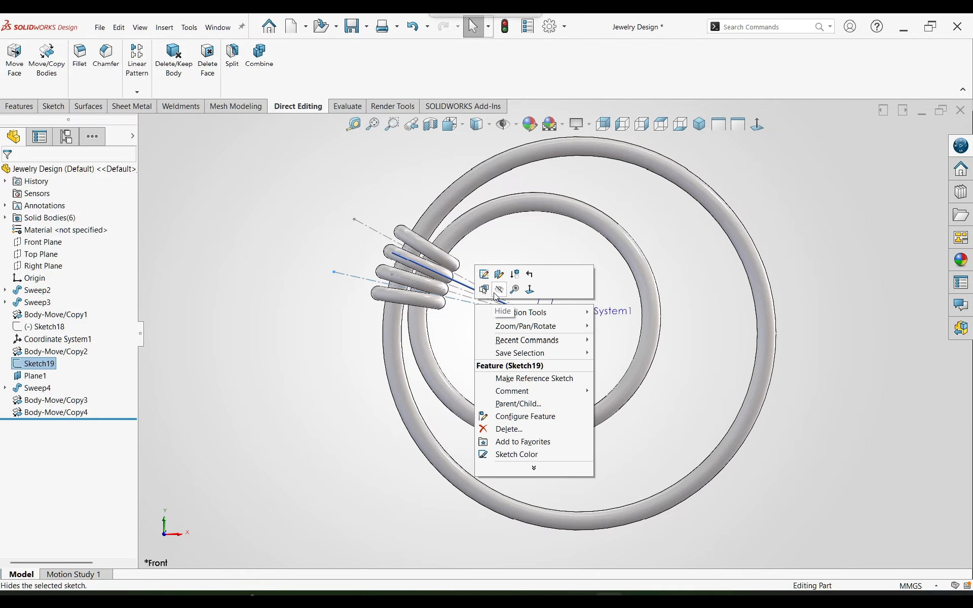
left_click(491, 293)
right_click(481, 296)
left_click(499, 278)
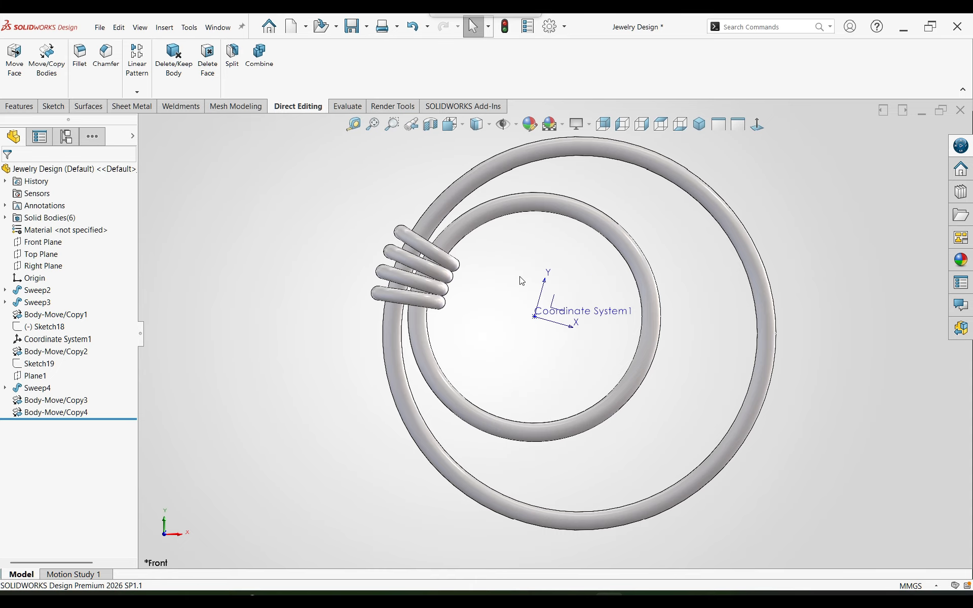
Hide the coordinate system at the centre of the rings
right_click(545, 317)
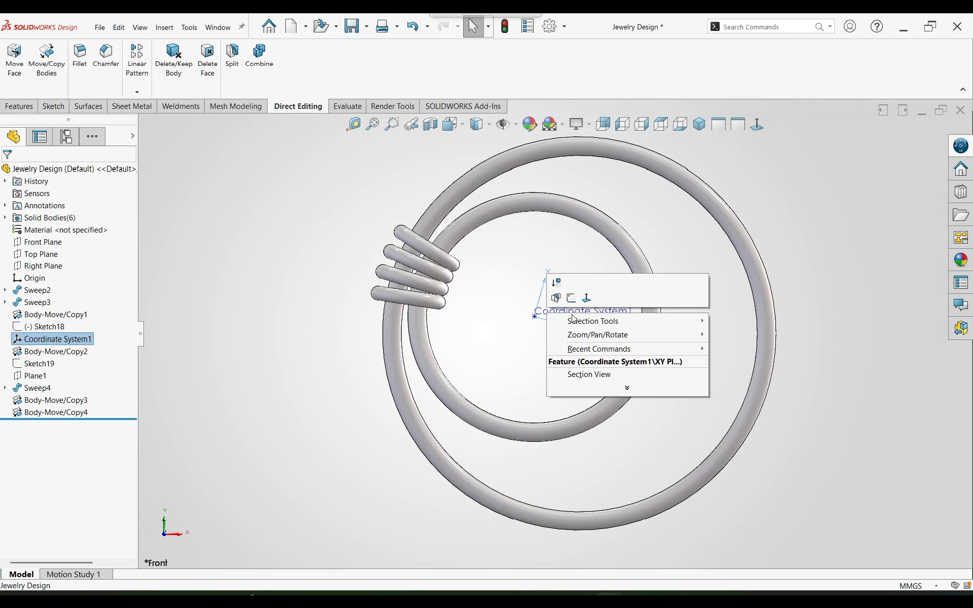
key("Escape")
right_click(583, 313)
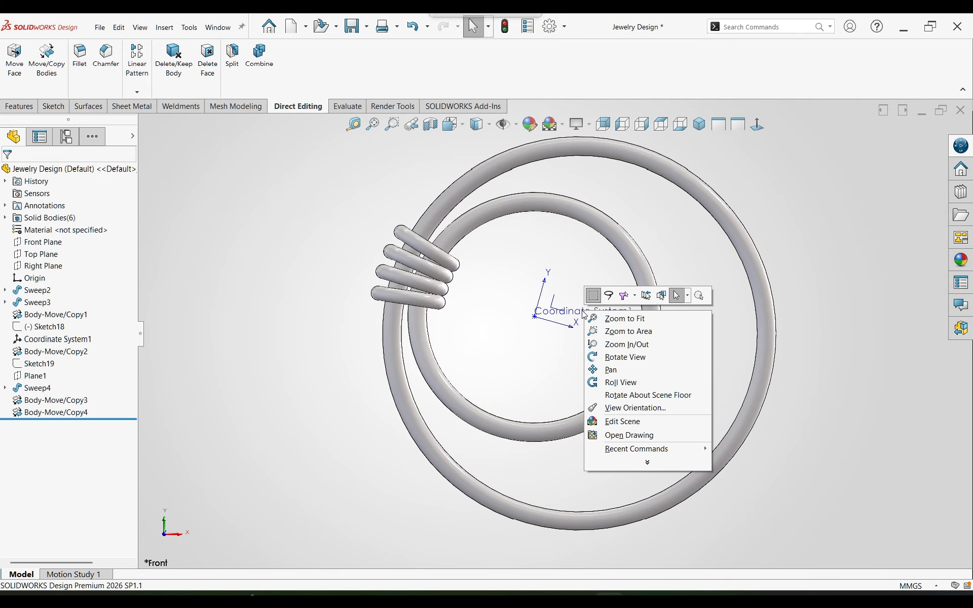
left_click(532, 302)
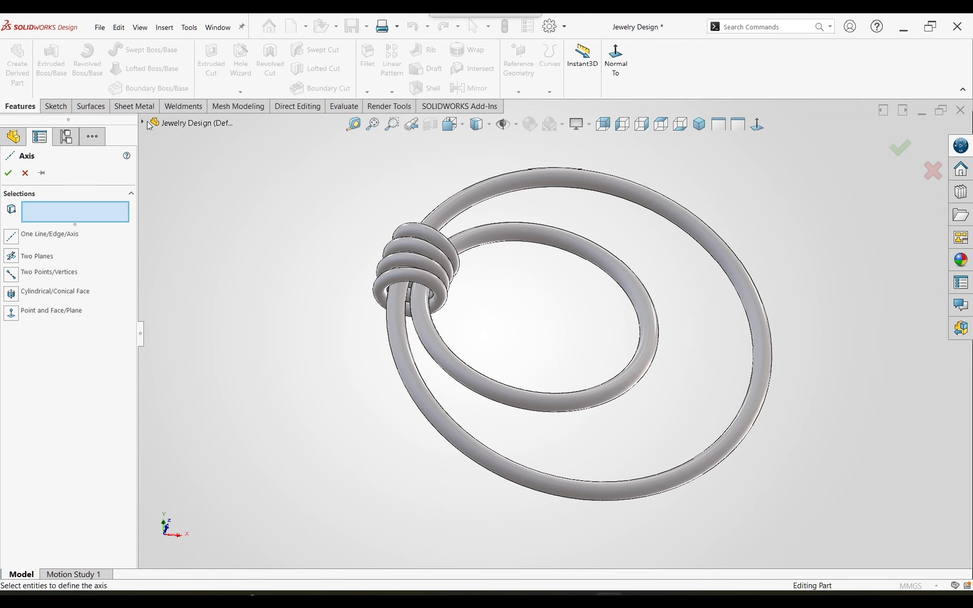
Create a reference axis at the intersection of the Top Plane and the Right Plane
left_click(146, 121)
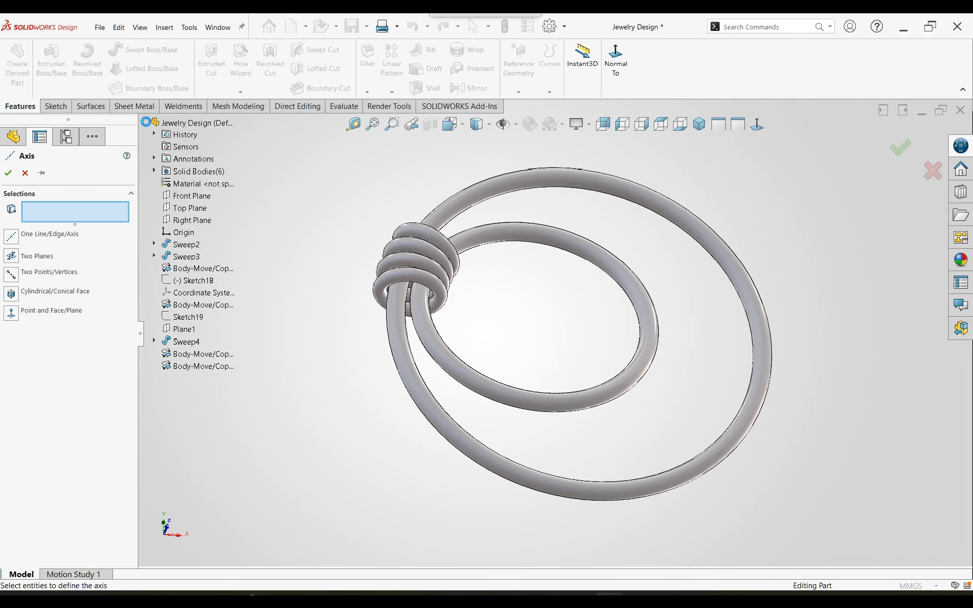
left_click(199, 210)
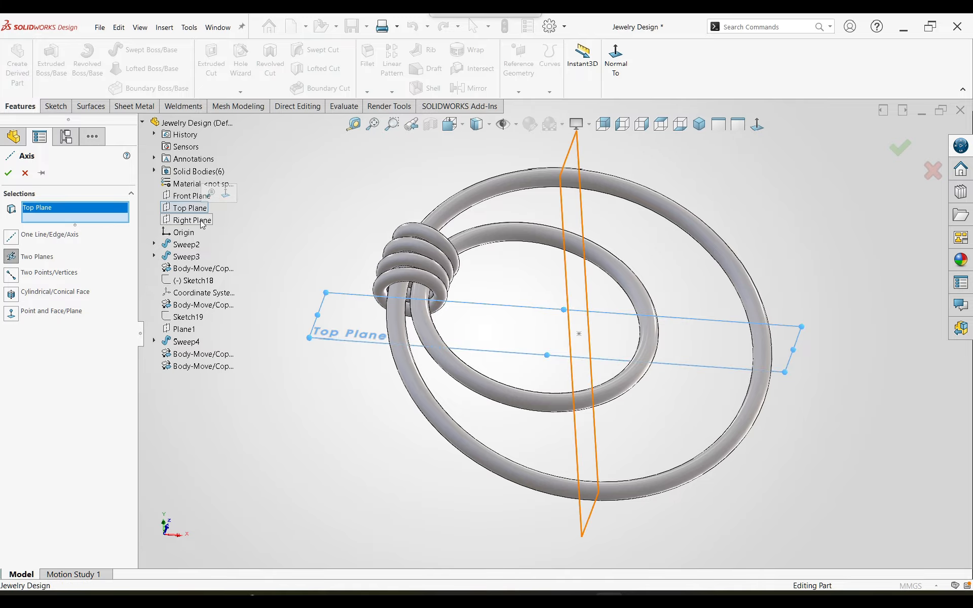
left_click(202, 223)
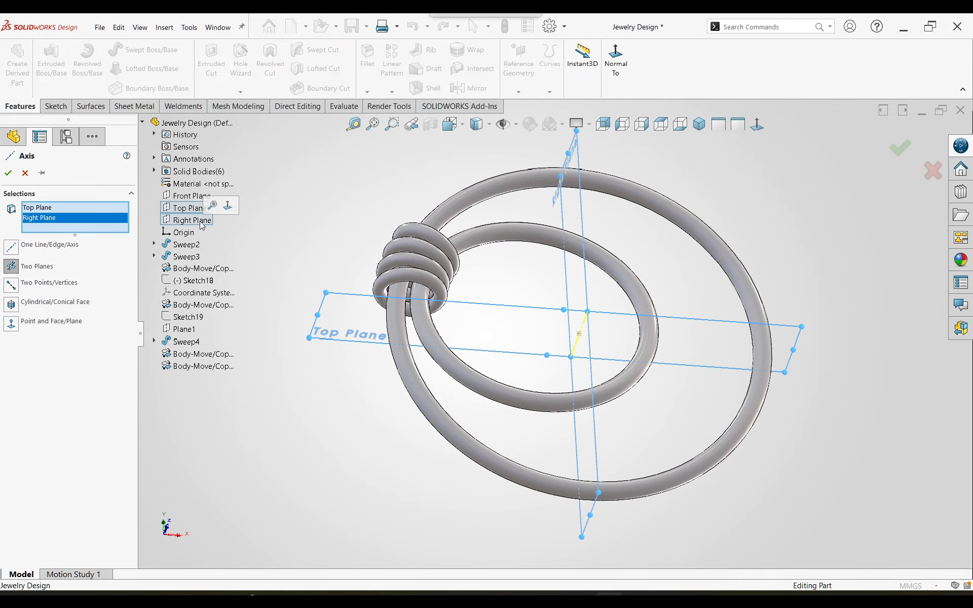
middle_click_drag(431, 375, 446, 331)
scroll(445, 331, "down", 1)
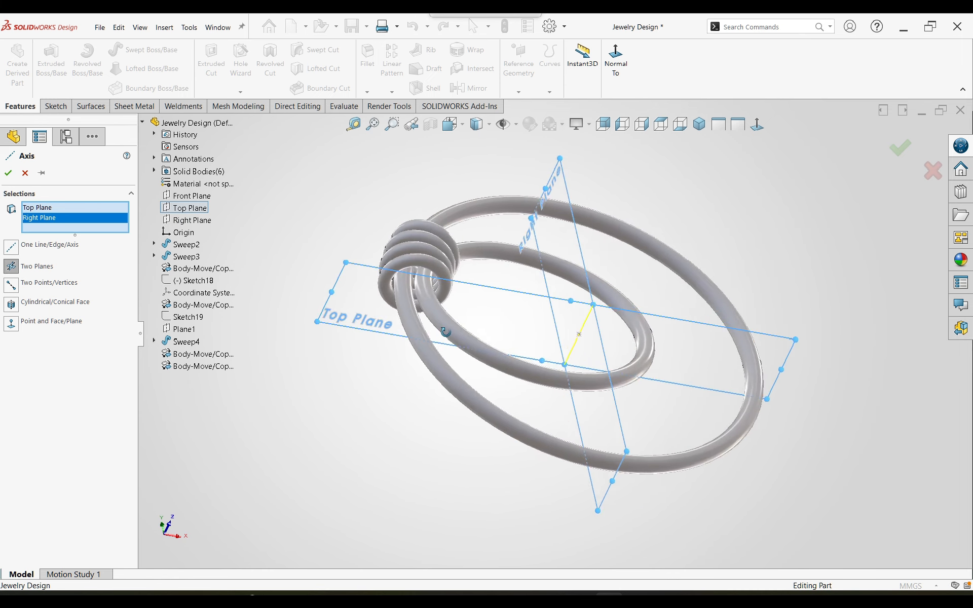
scroll(446, 331, "up", 1)
left_click(8, 174)
Start a circular pattern with the new reference axis as direction, equally spaced over 360 degrees
middle_click_drag(322, 397, 405, 333)
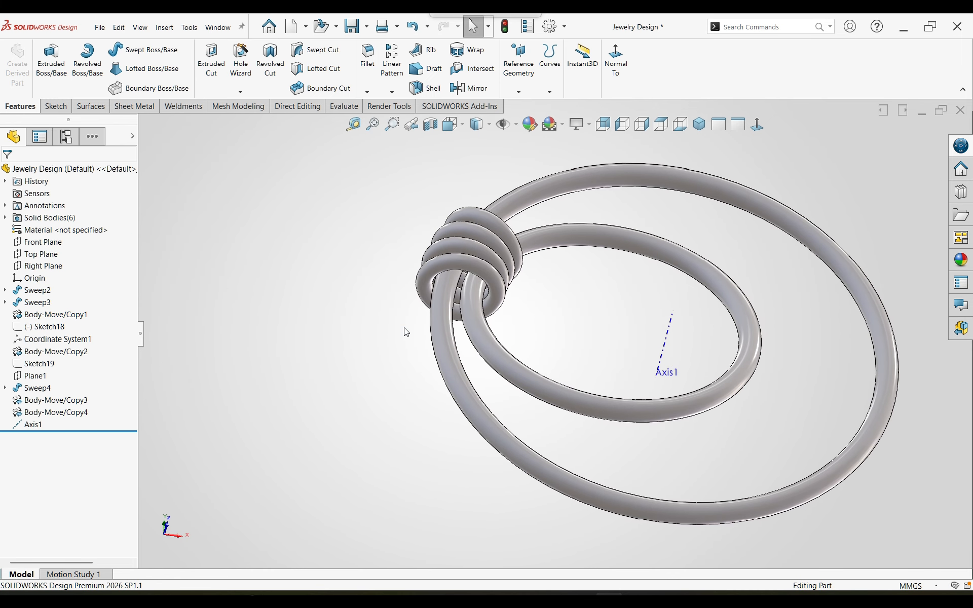
left_click(391, 91)
left_click(398, 118)
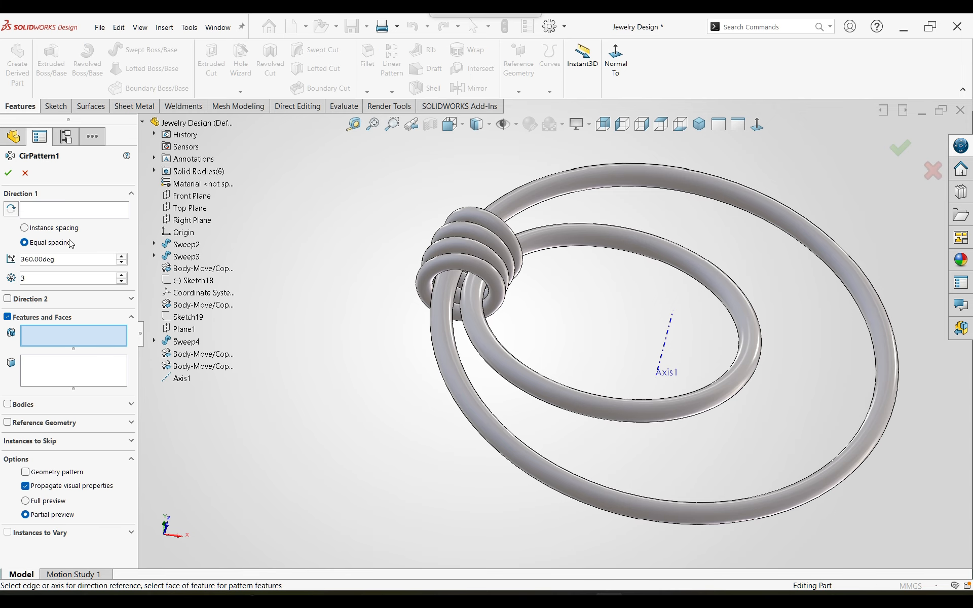
left_click(54, 211)
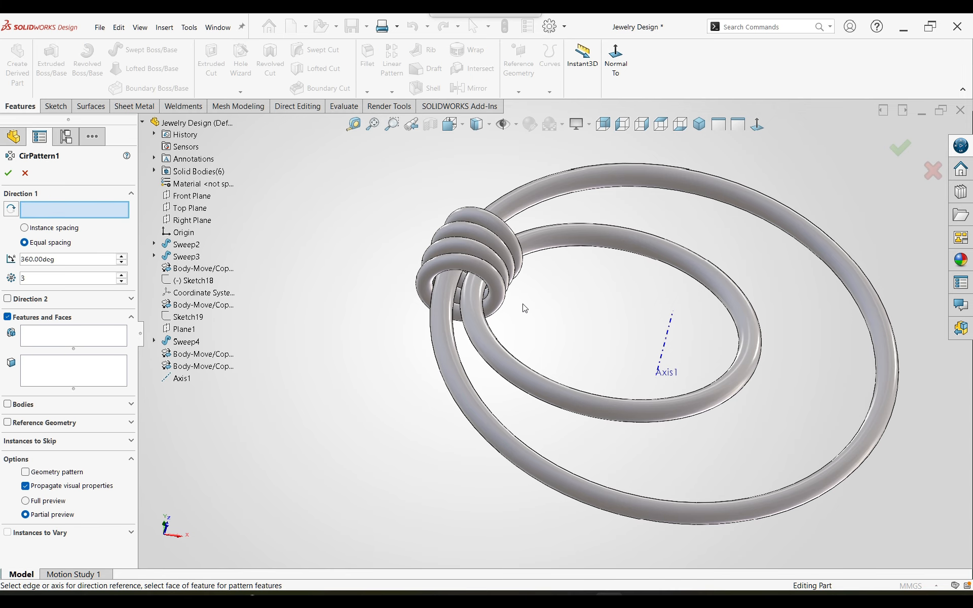
left_click(671, 329)
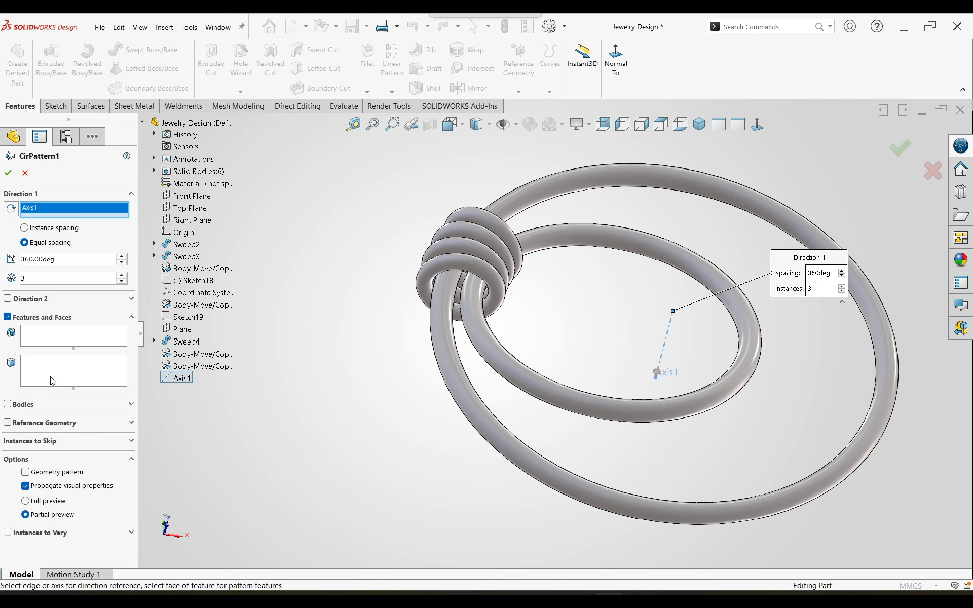
left_click(40, 404)
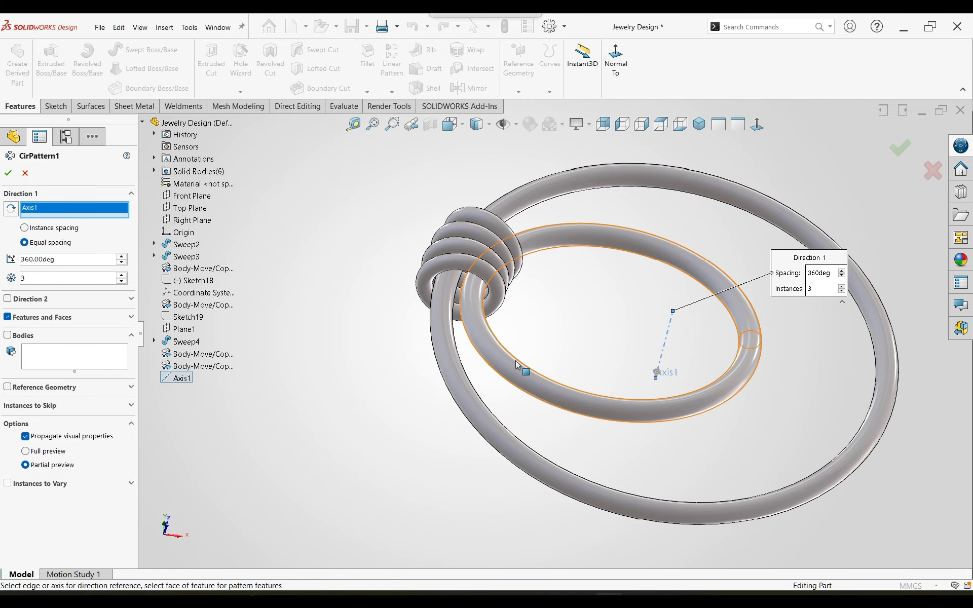
left_click(596, 384)
left_click(427, 272)
left_click(441, 251)
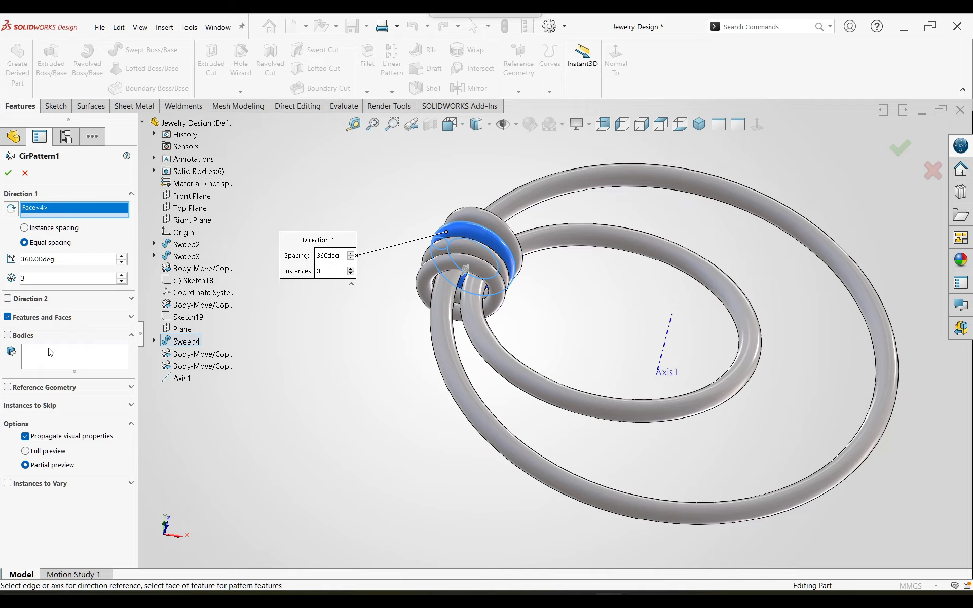
scroll(58, 279, "up", 3)
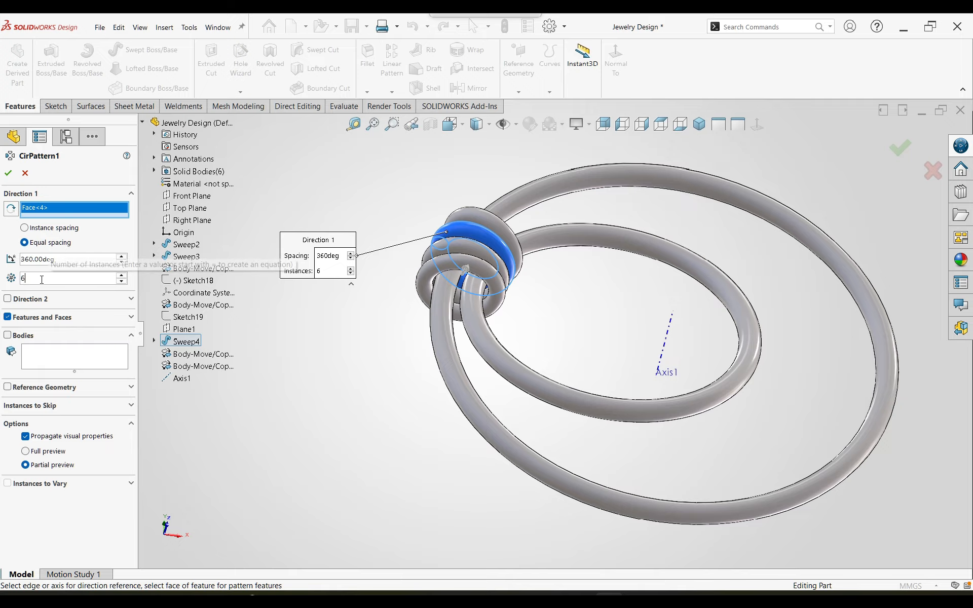
Switch the circular pattern from features and faces to bodies, choosing the smaller large ring and all four small link rings
left_click(75, 320)
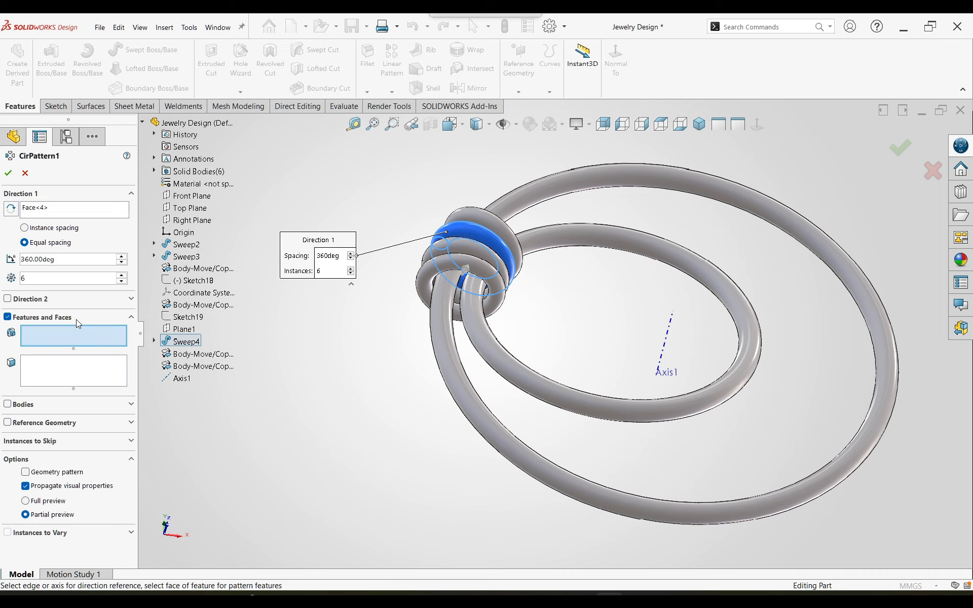
left_click(8, 316)
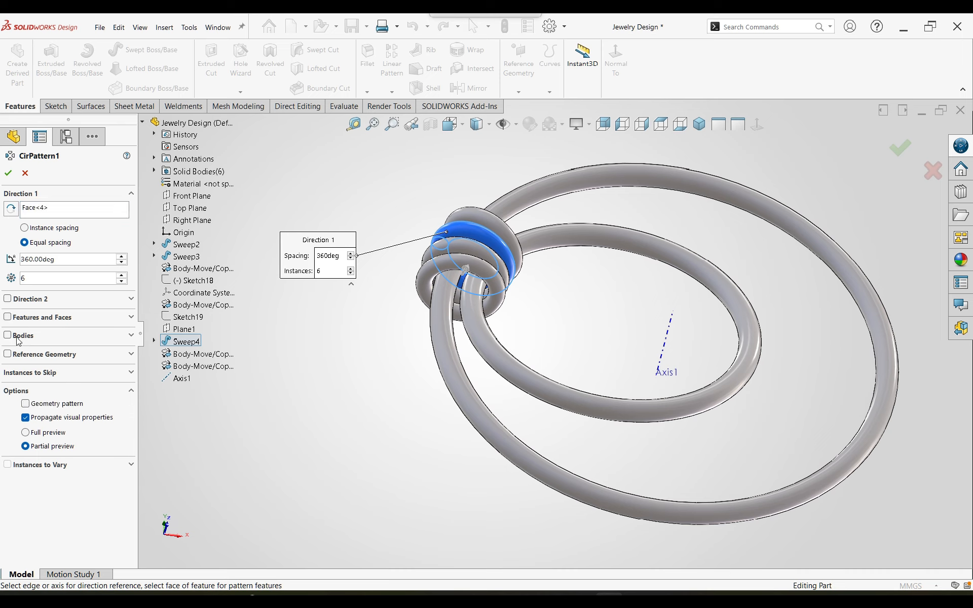
left_click(7, 335)
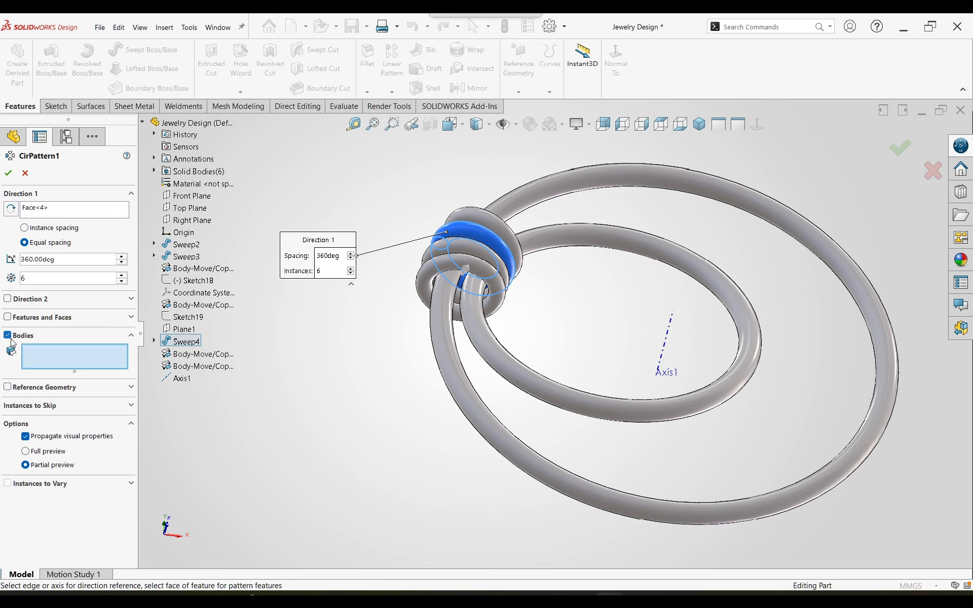
left_click(519, 375)
left_click(420, 273)
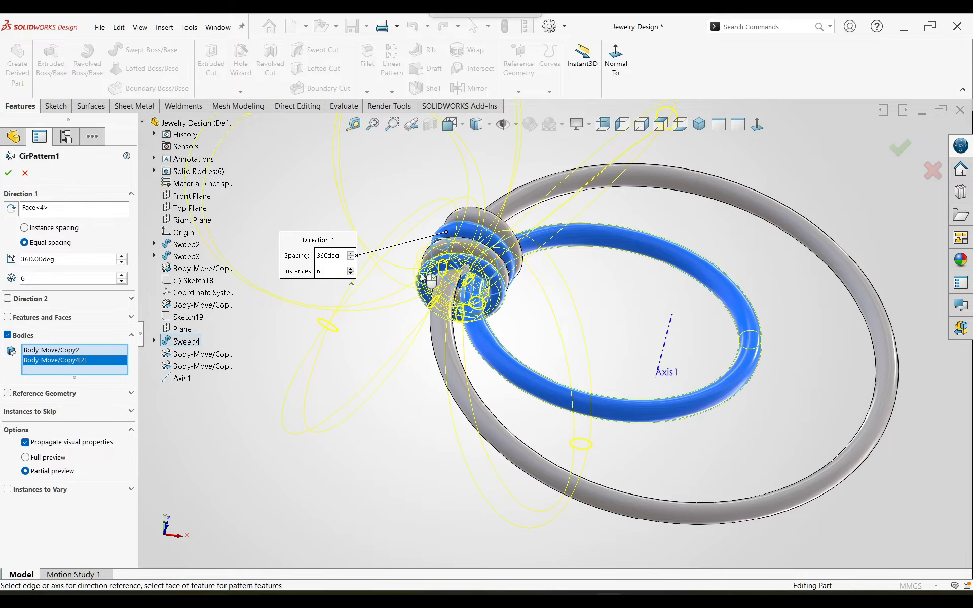
left_click(448, 240)
left_click(471, 228)
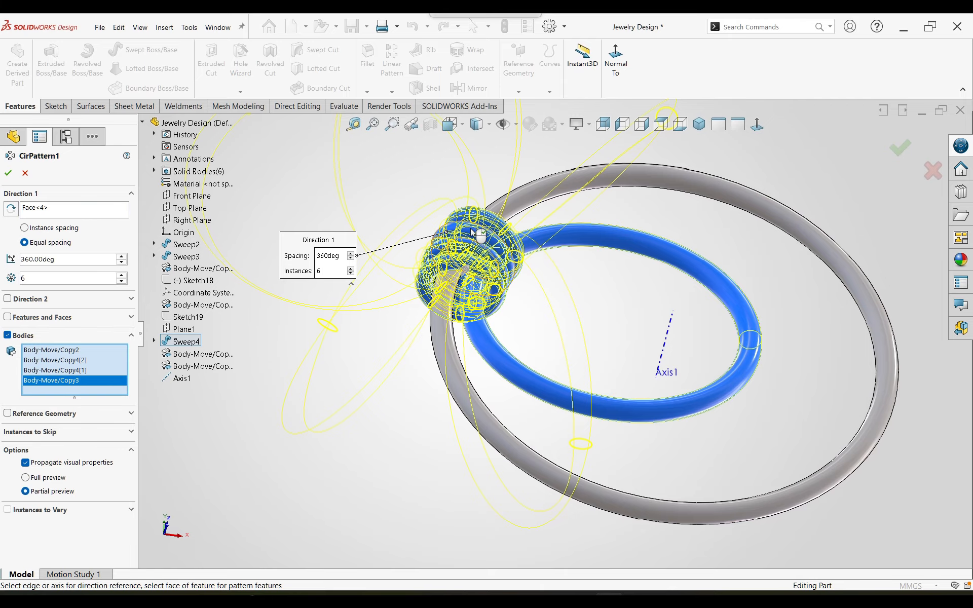
left_click(470, 228)
Replace the pattern's direction reference with the central reference axis and complete the pattern with 5 equally spaced instances over 360 degrees
left_click(31, 210)
right_click(32, 209)
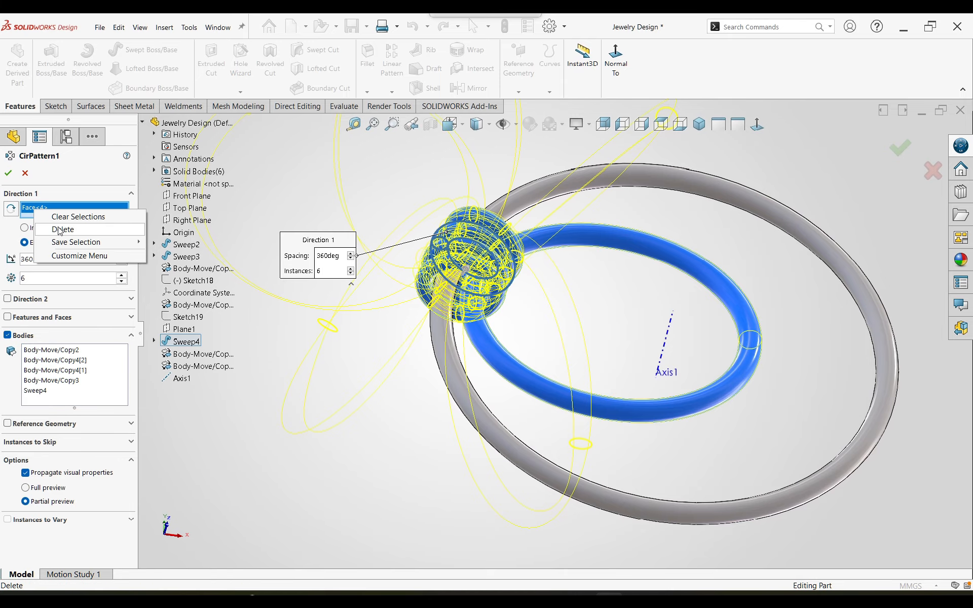
left_click(51, 229)
left_click(665, 344)
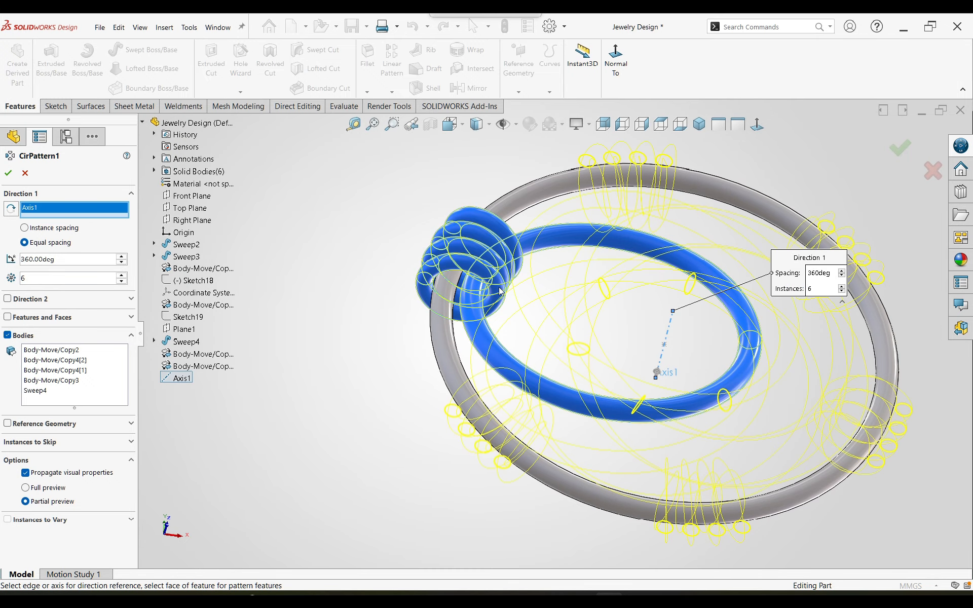
mouse_move(307, 256)
middle_mouse_down()
mouse_move(293, 274)
mouse_move(308, 258)
middle_mouse_up()
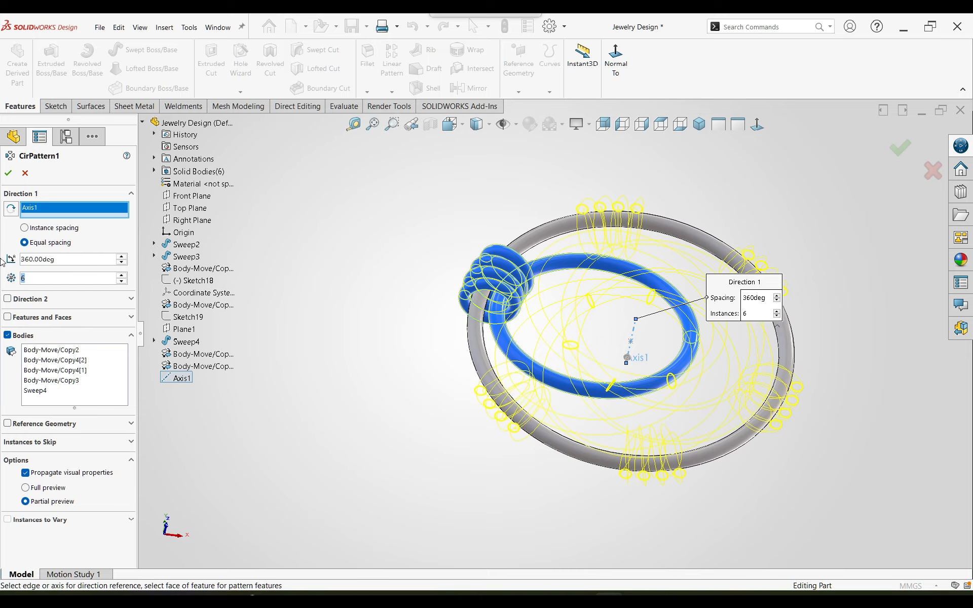
type("5")
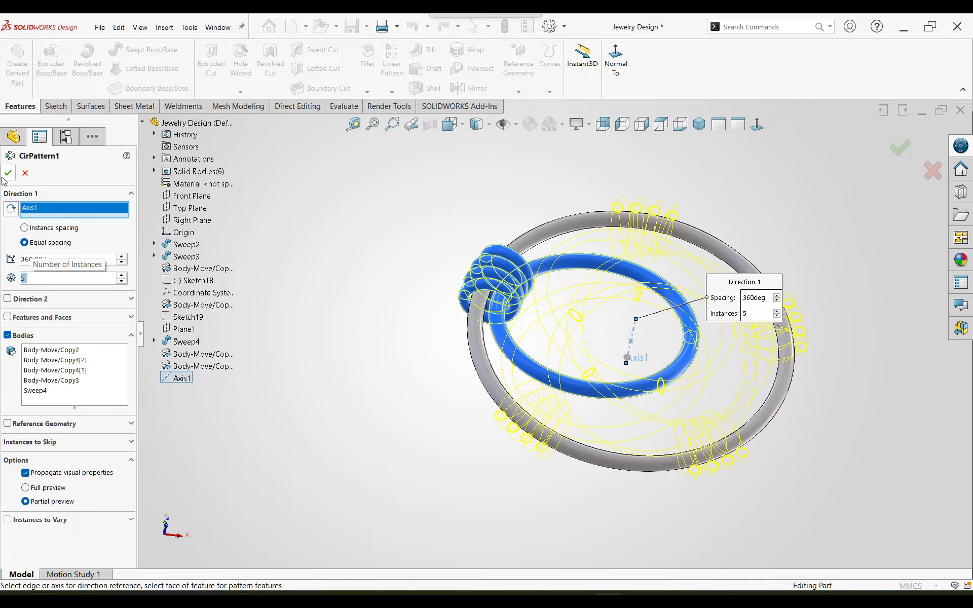
left_click(8, 173)
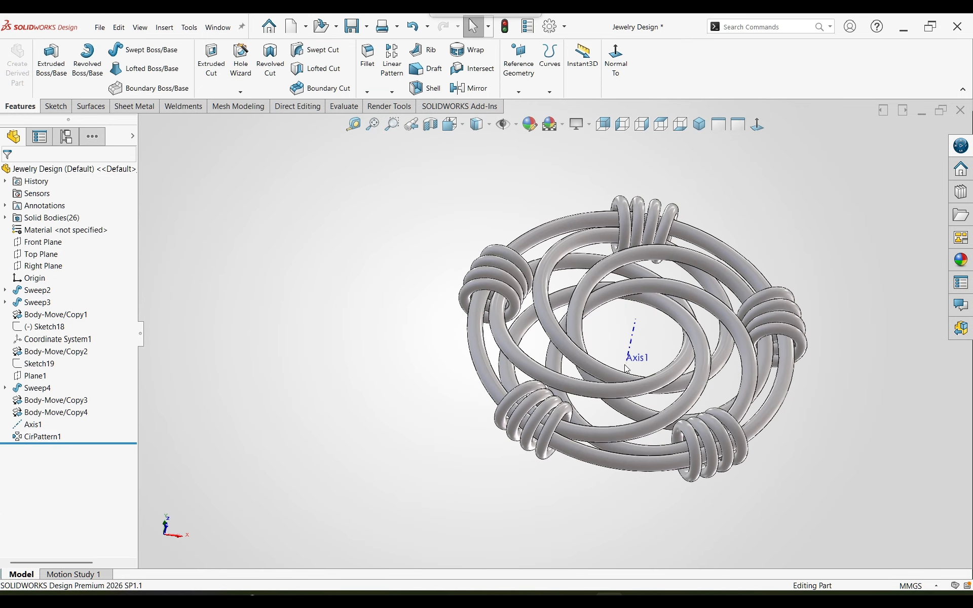
Open the appearance settings for the whole part and expand the library of appearance categories
middle_click_drag(805, 370, 619, 373)
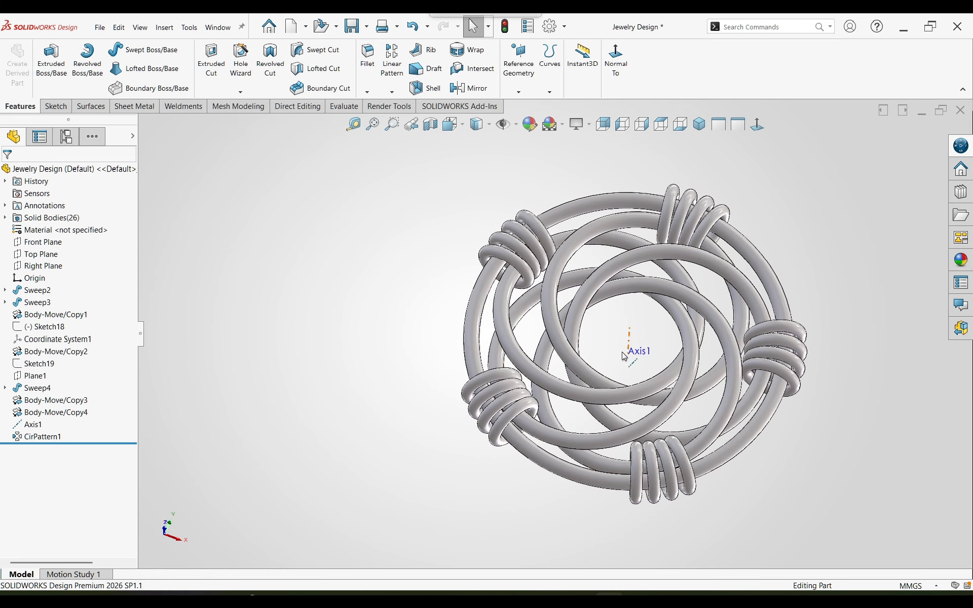
left_click(115, 175)
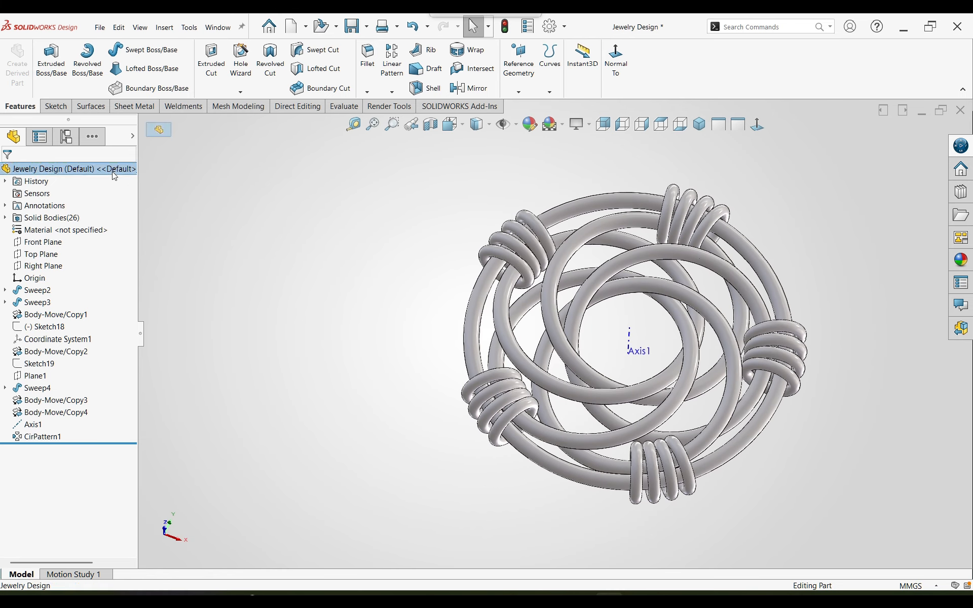
left_click(529, 124)
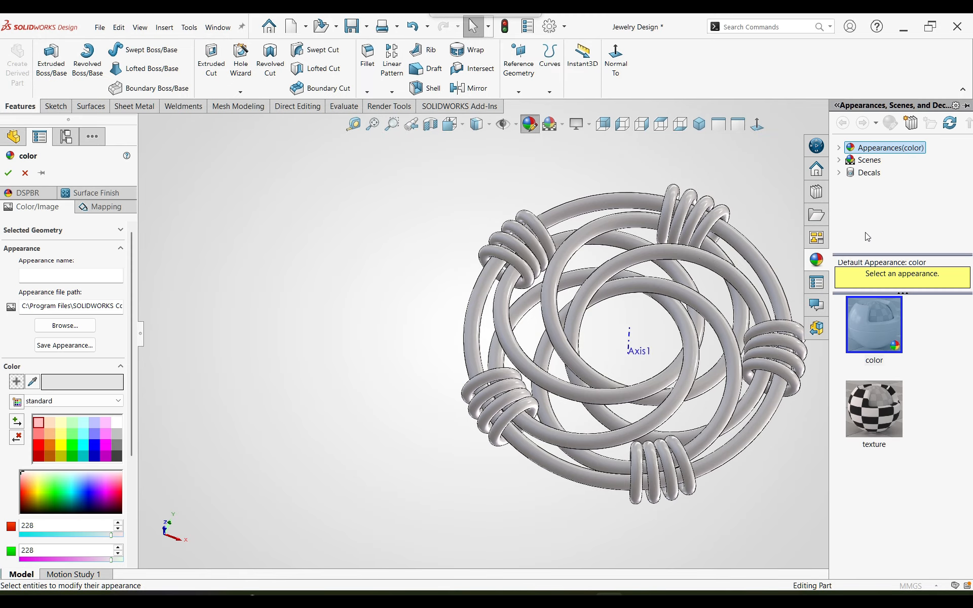
left_click(839, 149)
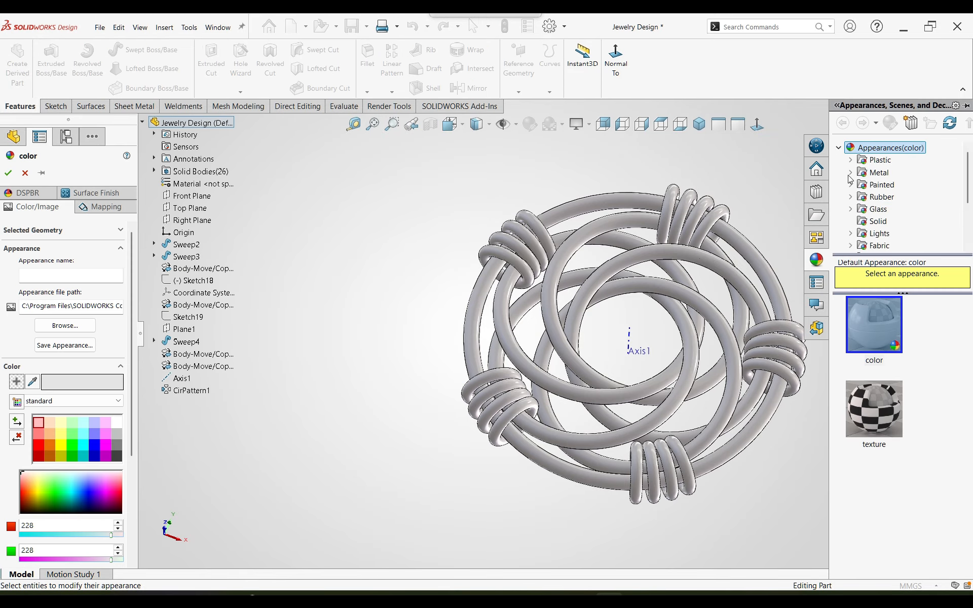
Browse the glass and plastic categories of the appearance library
left_click(859, 209)
left_click(887, 222)
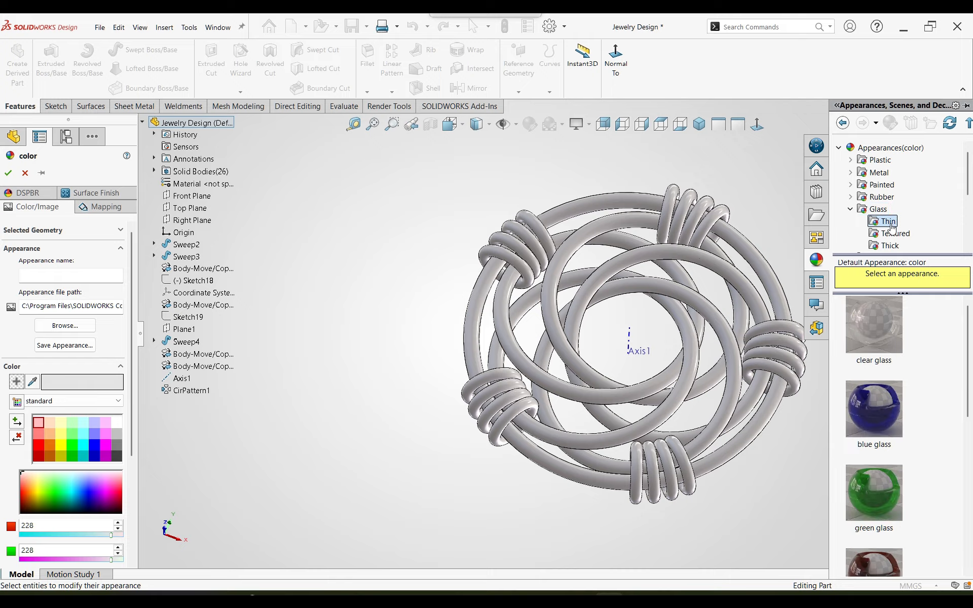
left_click(850, 209)
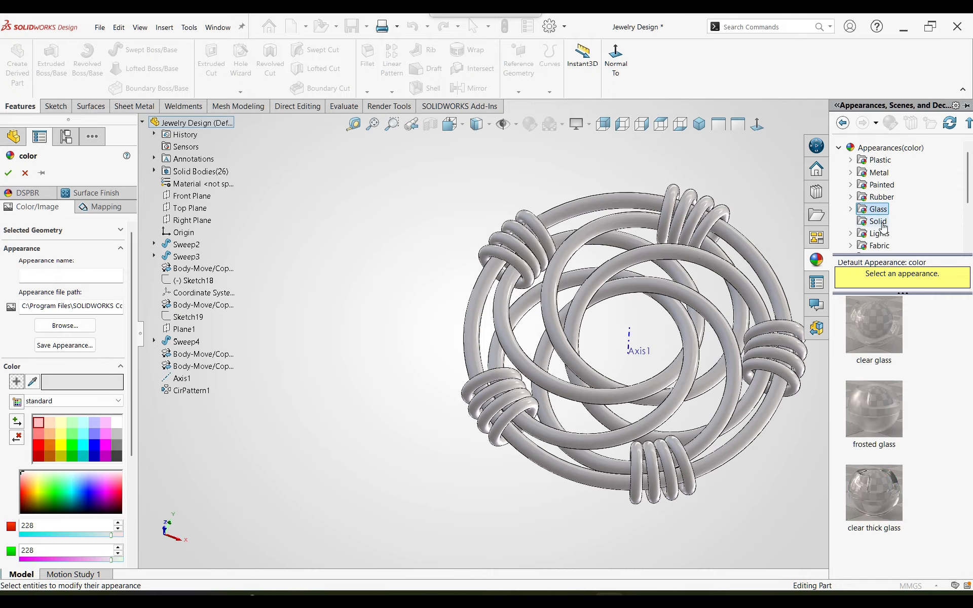
scroll(882, 226, "down", 1)
scroll(899, 225, "up", 1)
left_click(879, 160)
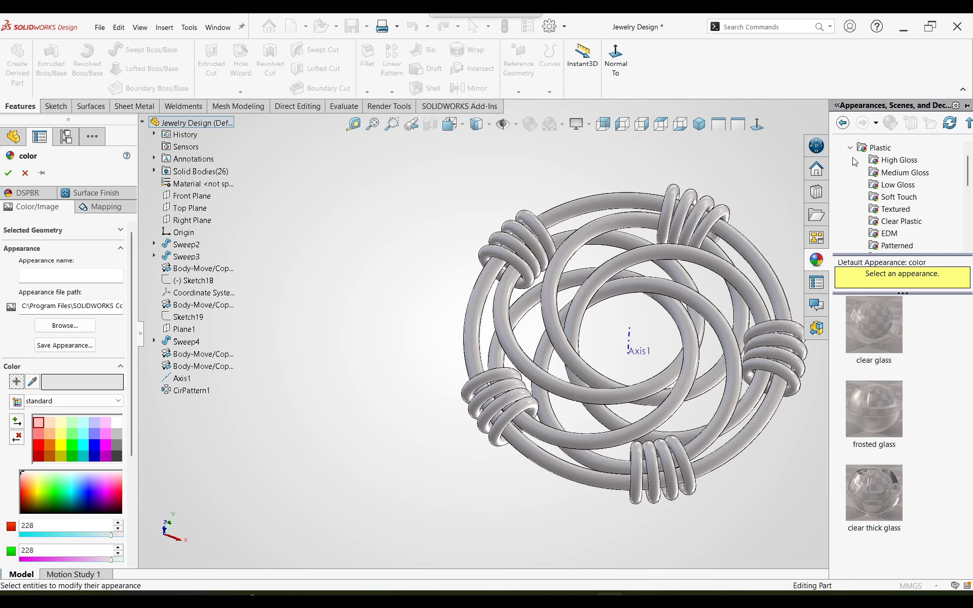
scroll(892, 187, "down", 2)
scroll(898, 214, "down", 1)
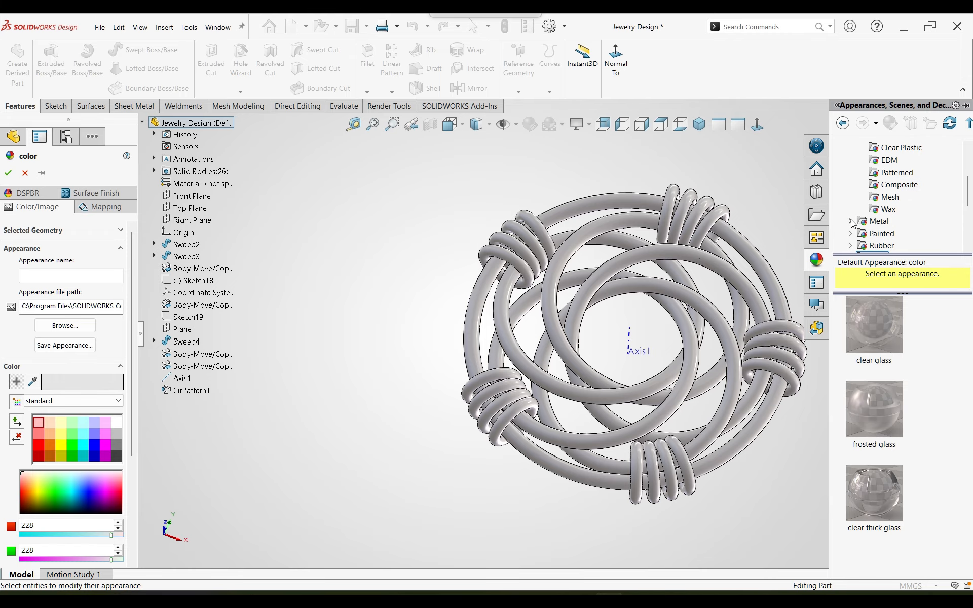
Apply the polished gold appearance from the metal category to the whole part
left_click(851, 221)
scroll(904, 221, "down", 3)
scroll(901, 218, "down", 1)
left_click(889, 209)
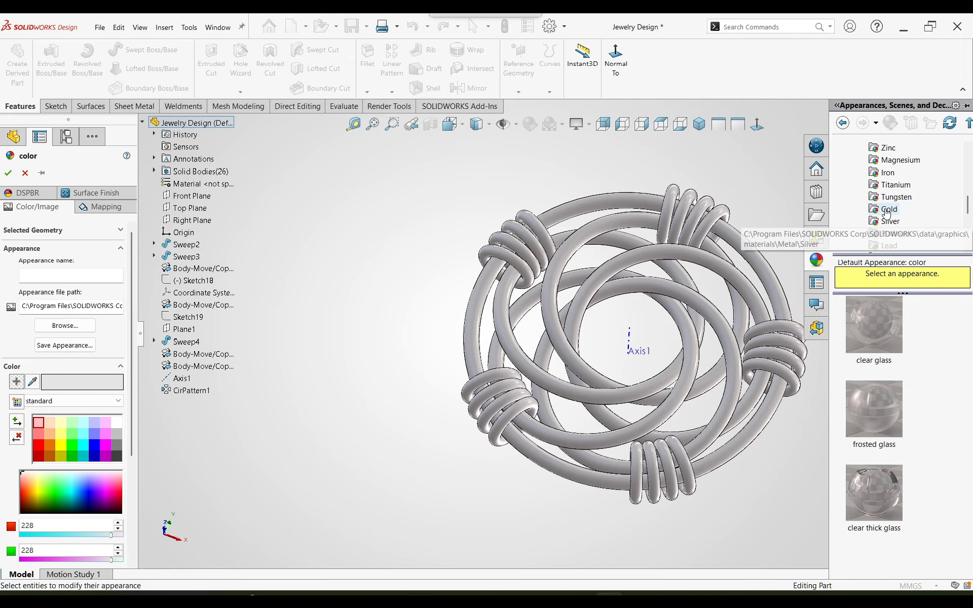
left_click(880, 338)
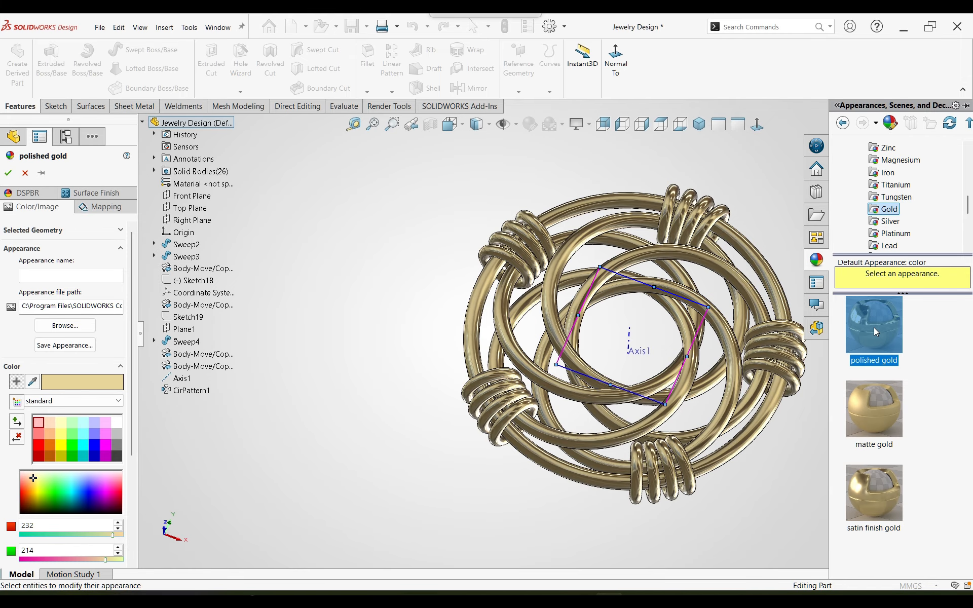
middle_click_drag(760, 304, 732, 304)
left_click(8, 173)
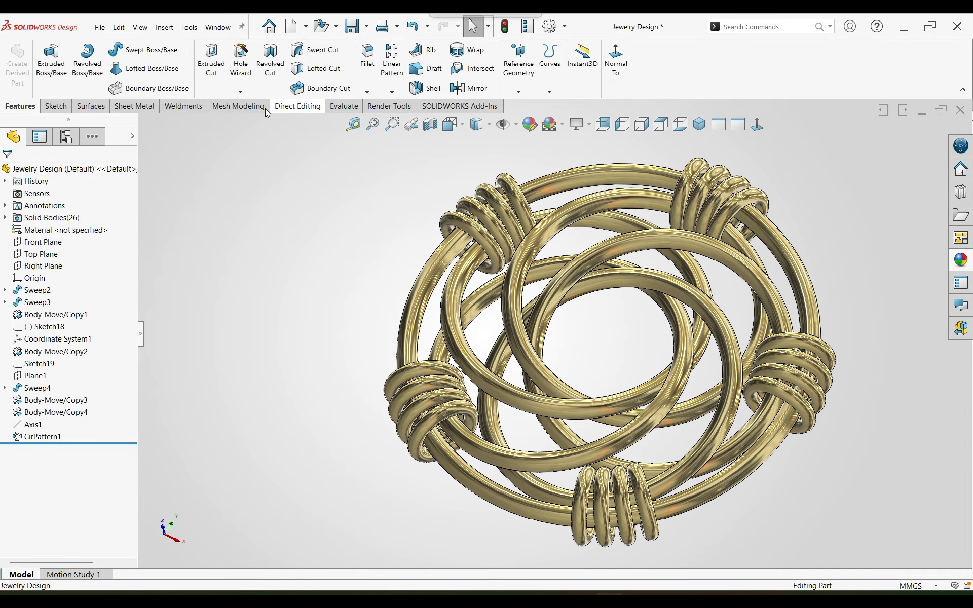
Take a screenshot of the gold model and render it with SOLIDWORKS Visualize as a 1920x1080 landscape JPEG named Jewelry Design in High quality
key("Print")
left_click(389, 106)
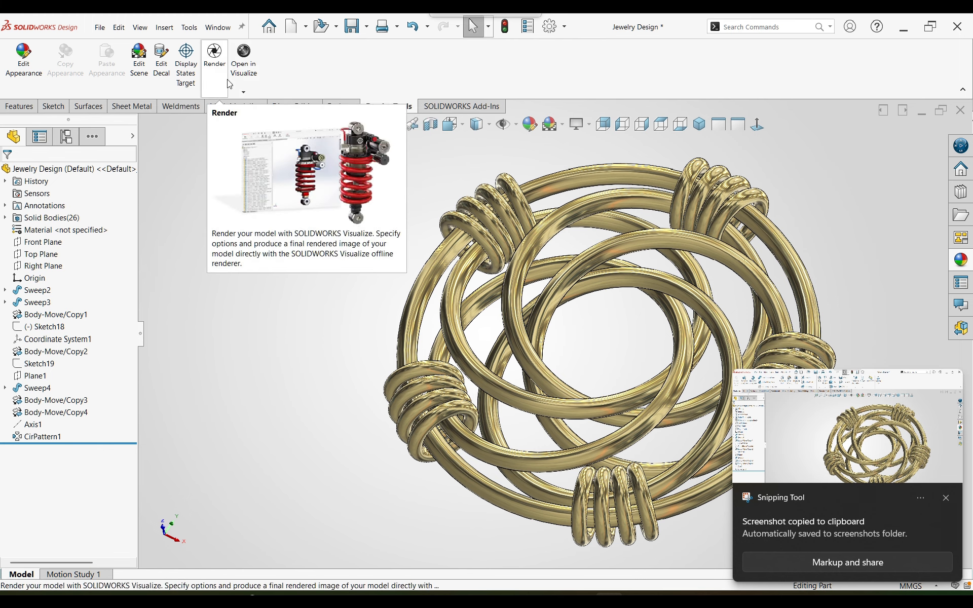
left_click(214, 59)
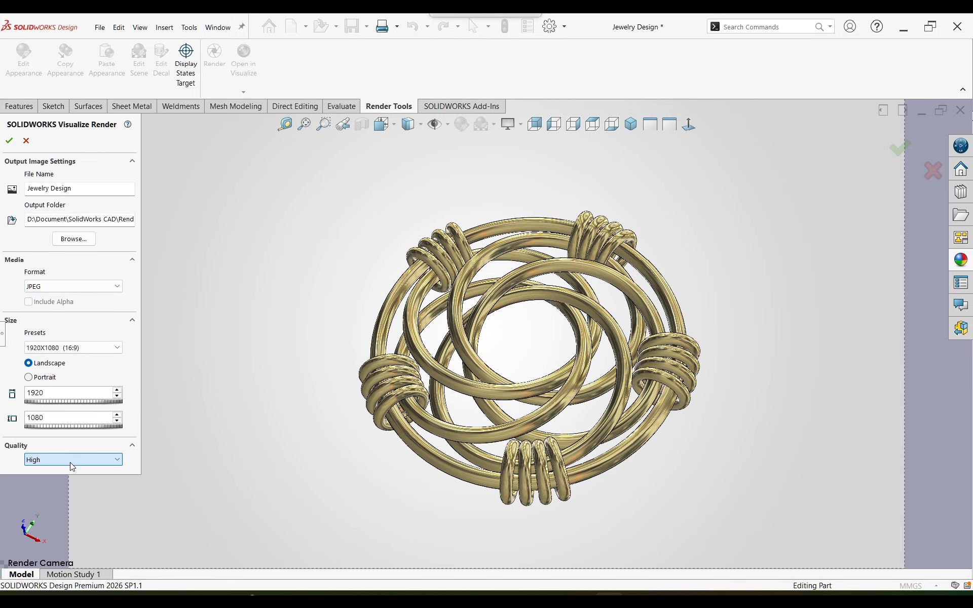
left_click(9, 141)
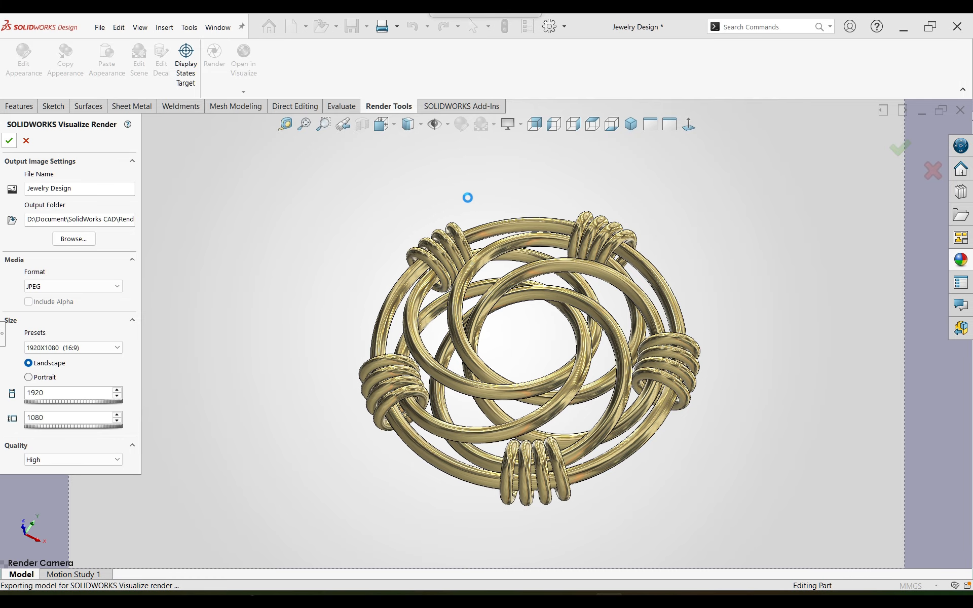